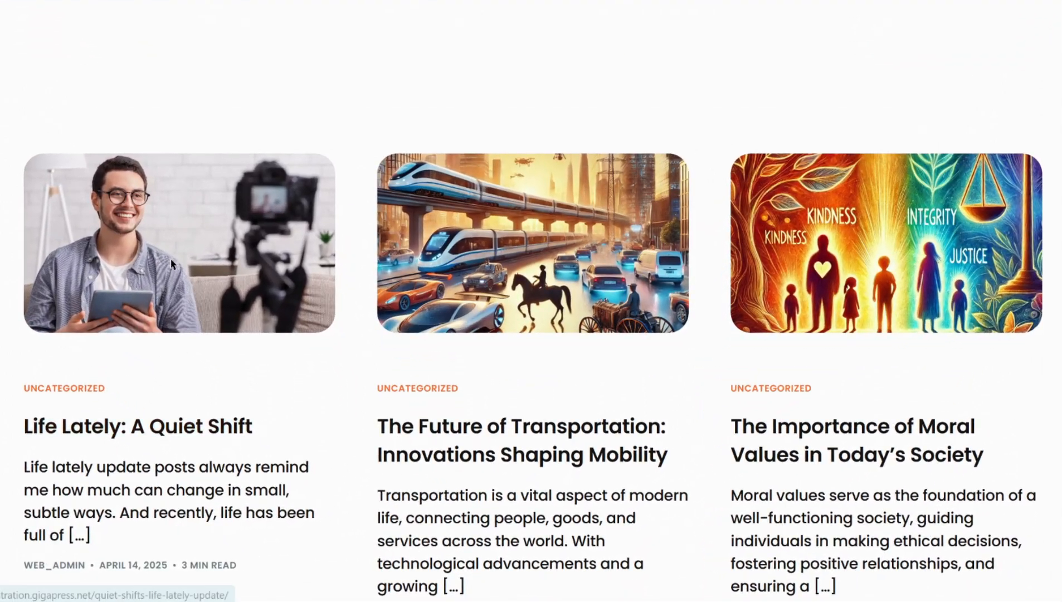
# - Open the 'Life Lately: A Quiet Shift' blog post and scroll through its content
pyautogui.click(170, 259)
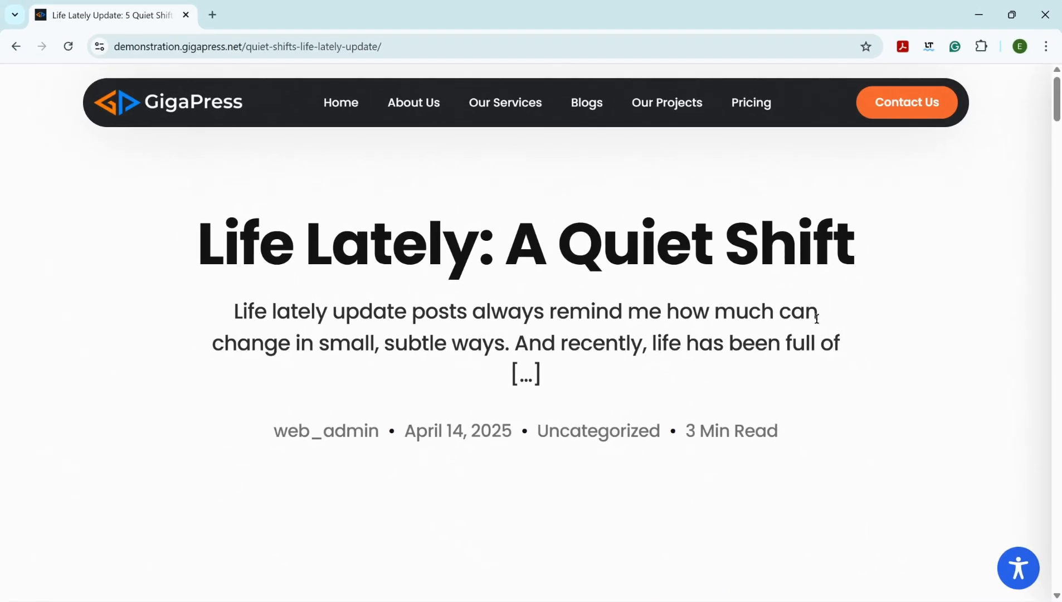
pyautogui.scroll(-8, 858, 320)
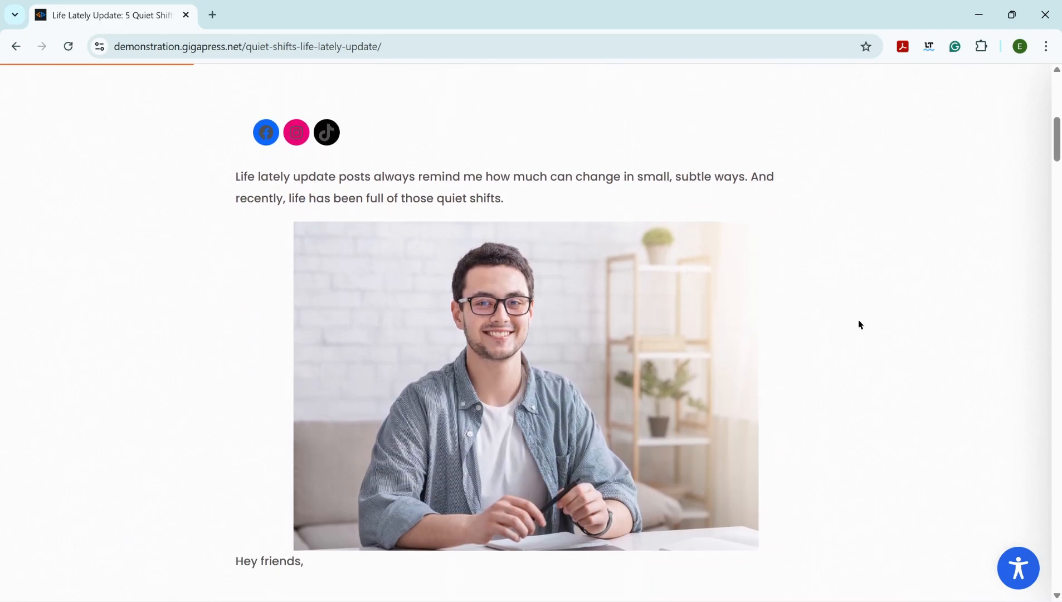
pyautogui.scroll(-2, 858, 324)
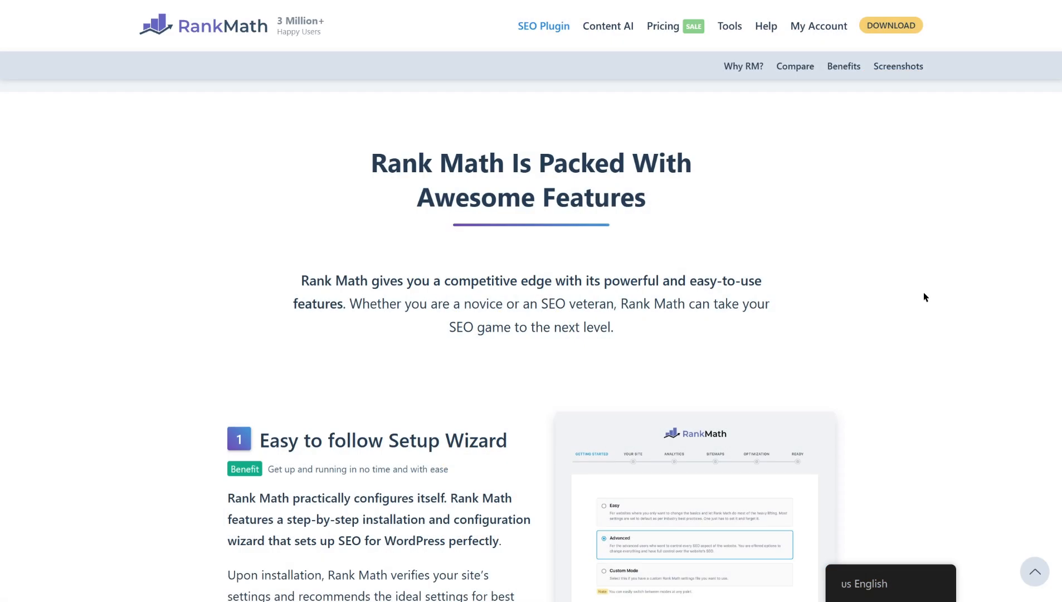
# - Scroll through the Rank Math features page to review the plugin's capabilities
pyautogui.scroll(-2, 925, 296)
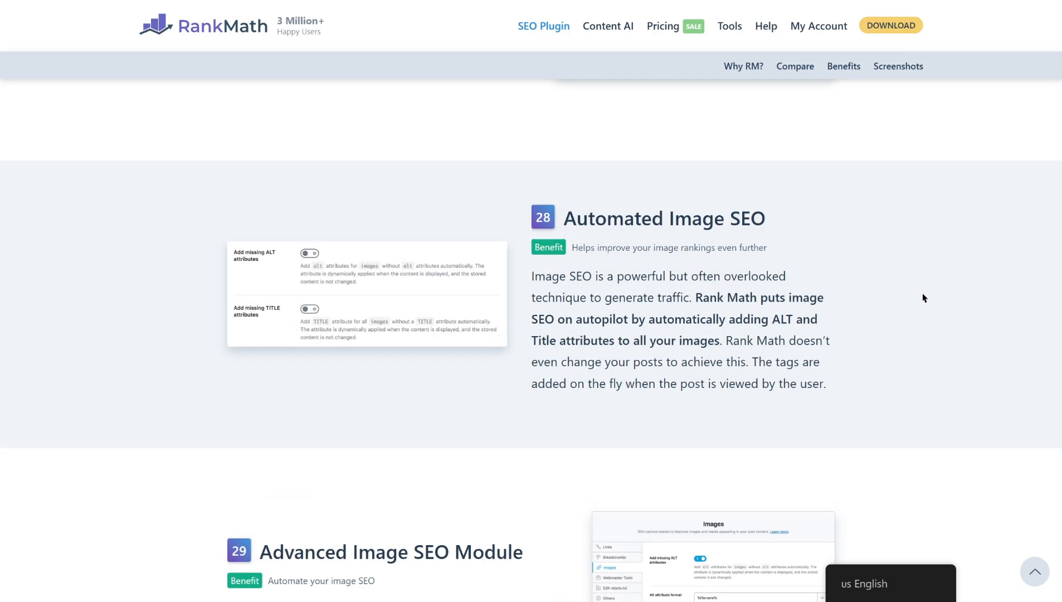
pyautogui.scroll(-5, 924, 298)
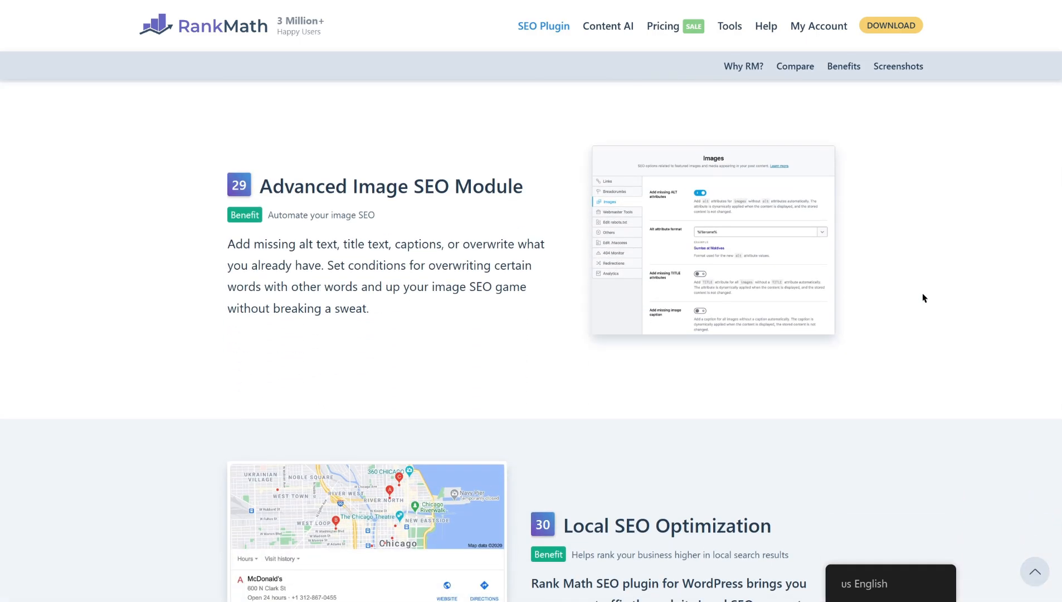
pyautogui.scroll(-5, 922, 297)
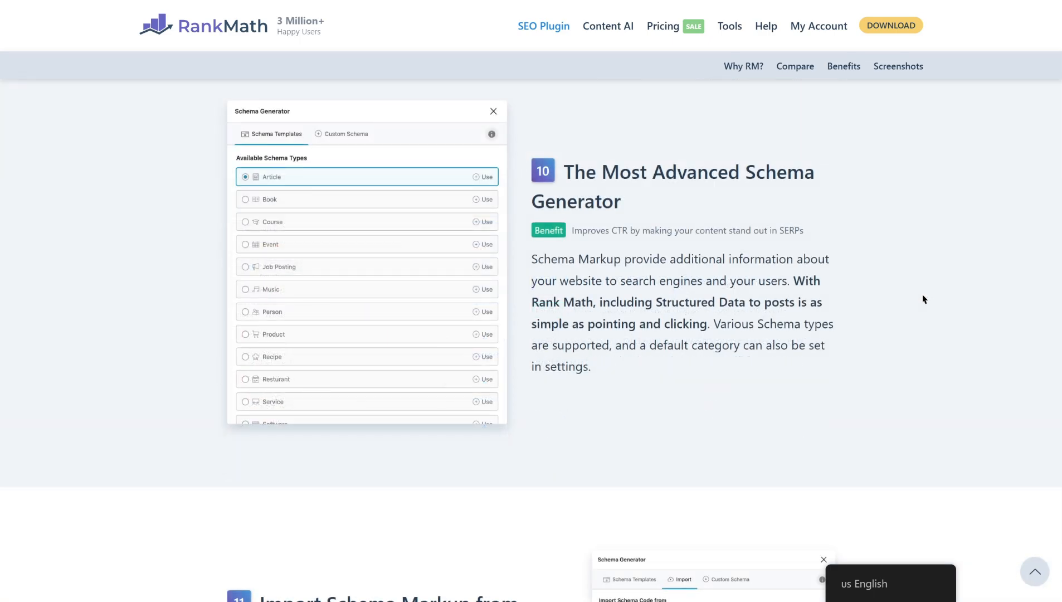
pyautogui.scroll(-5, 924, 299)
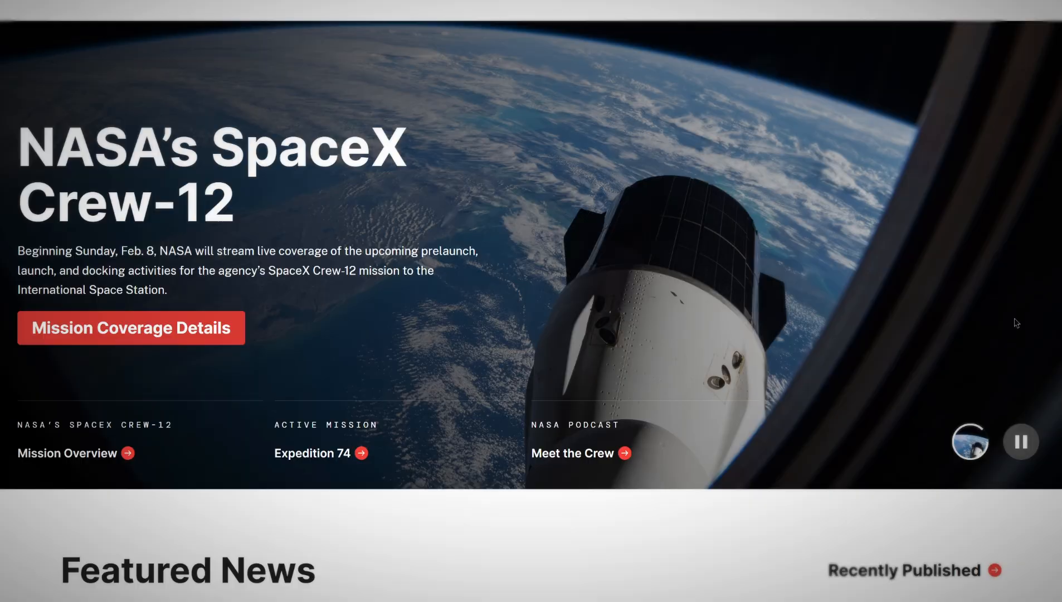
pyautogui.scroll(-6, 1013, 323)
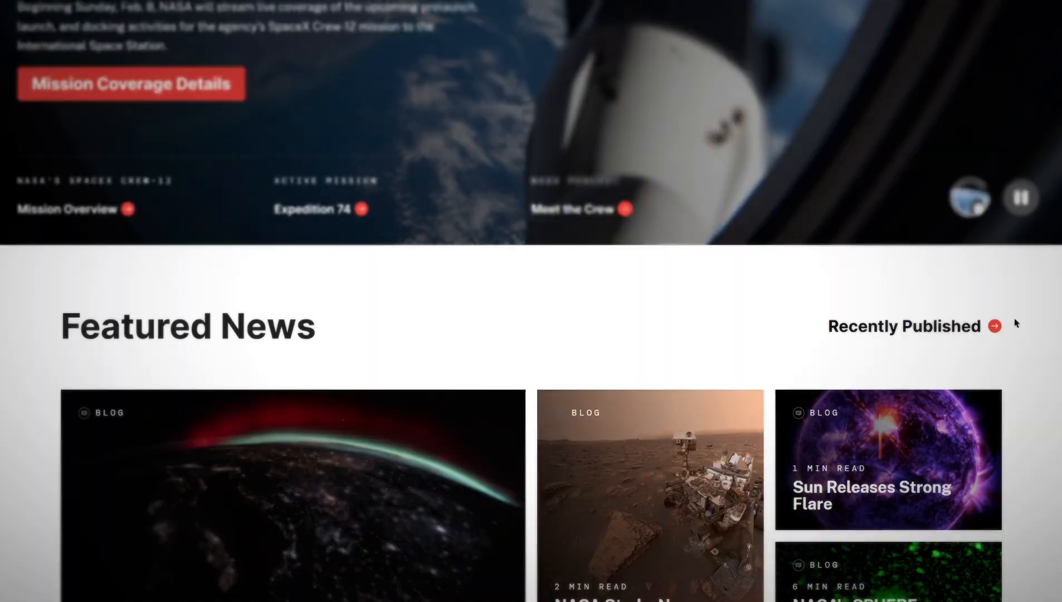
pyautogui.scroll(-10, 1014, 320)
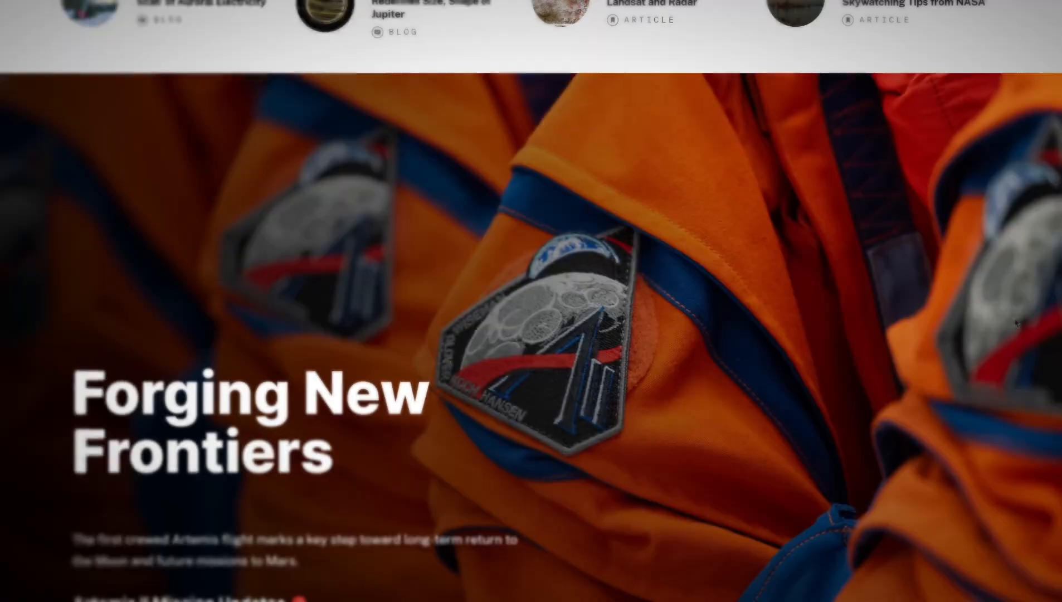
pyautogui.scroll(-15, 1014, 322)
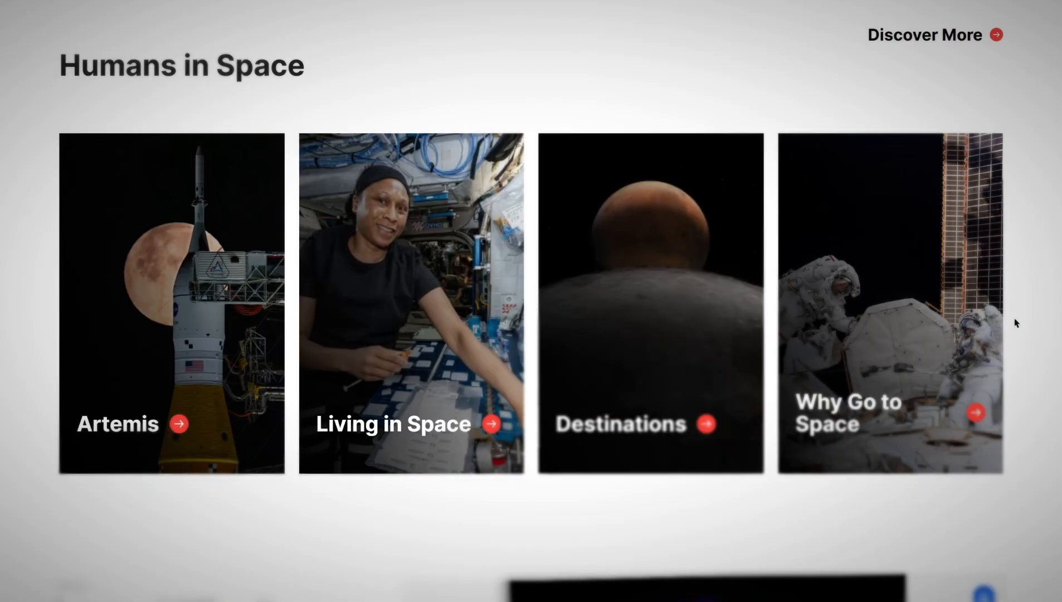
pyautogui.scroll(-15, 1014, 322)
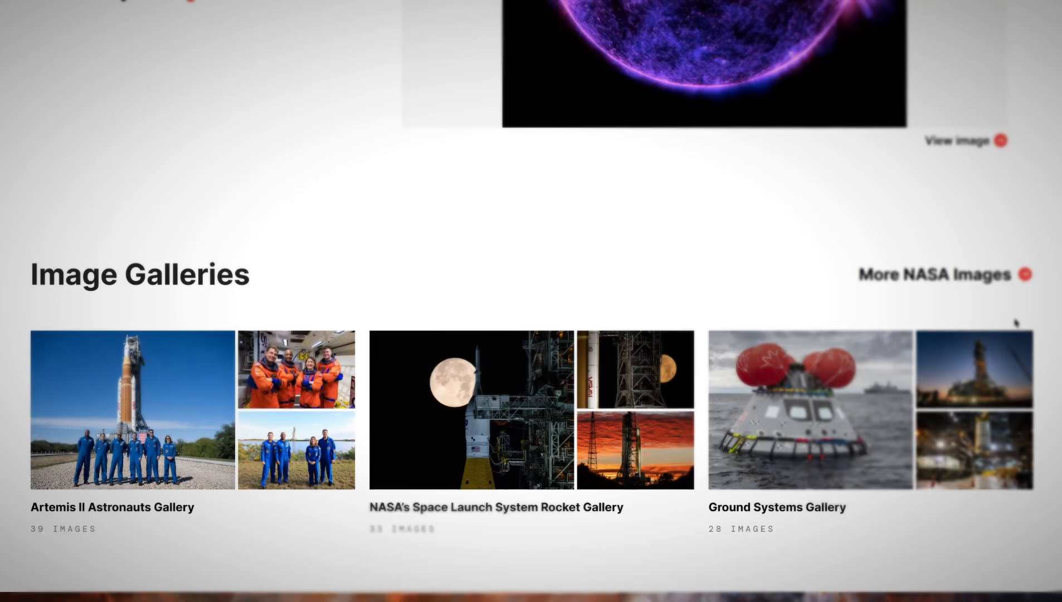
pyautogui.scroll(-10, 1015, 322)
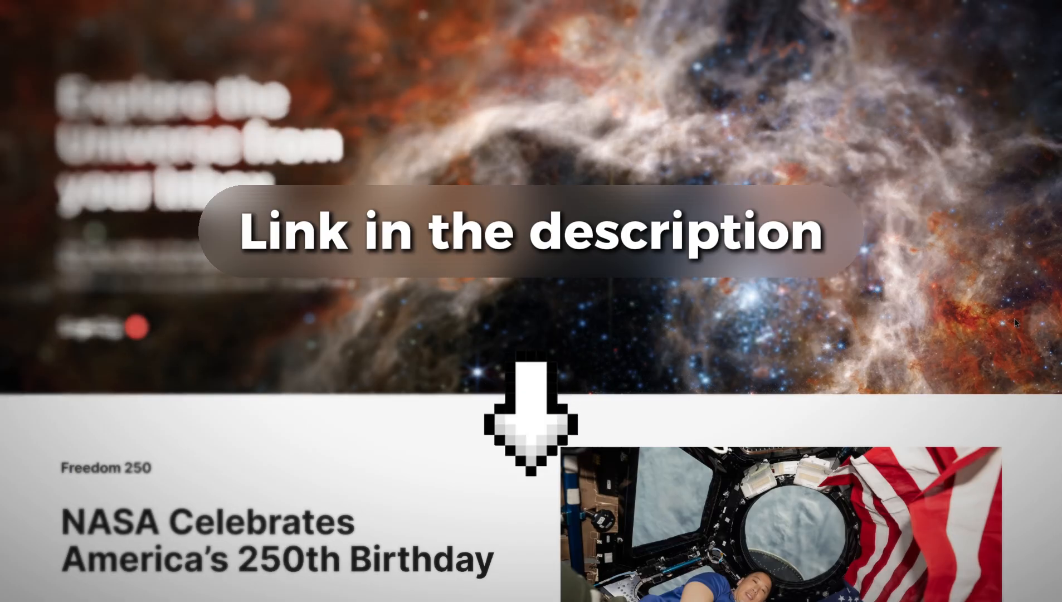
pyautogui.scroll(-10, 1015, 322)
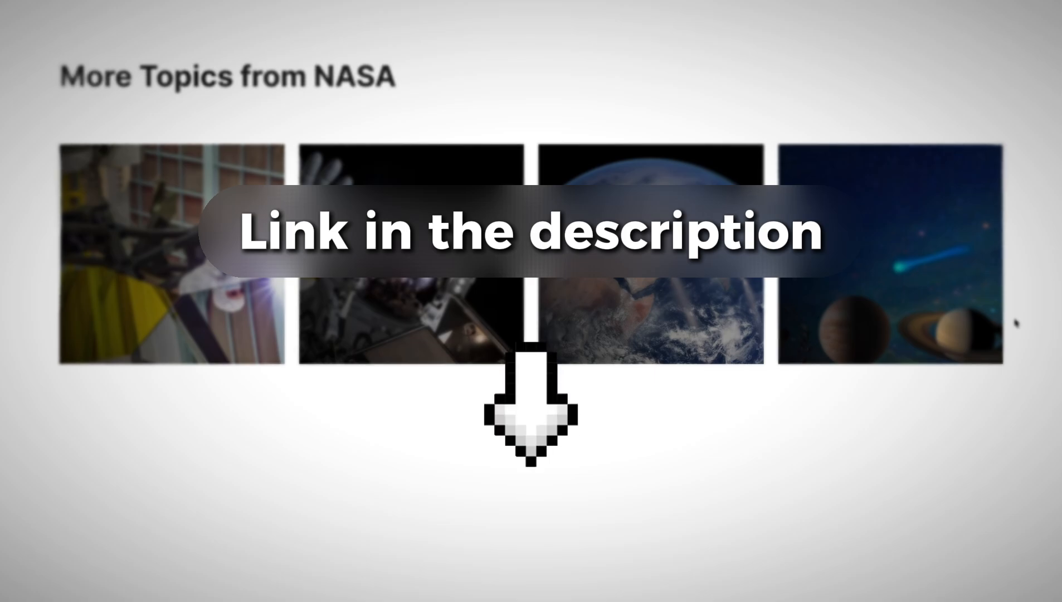
pyautogui.scroll(-5, 1015, 322)
pyautogui.scroll(8, 1015, 322)
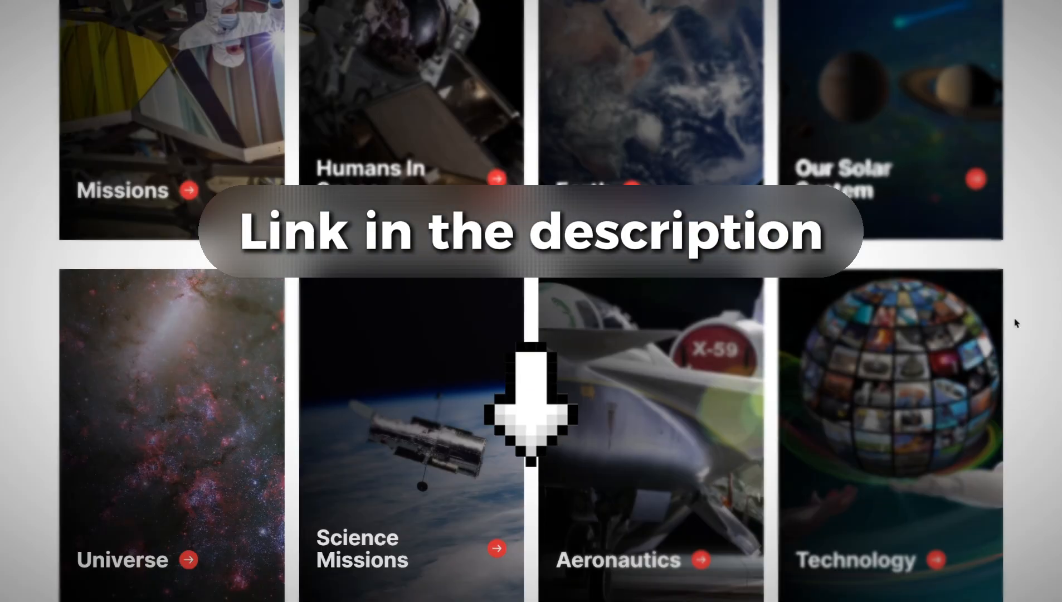
pyautogui.scroll(12, 1015, 322)
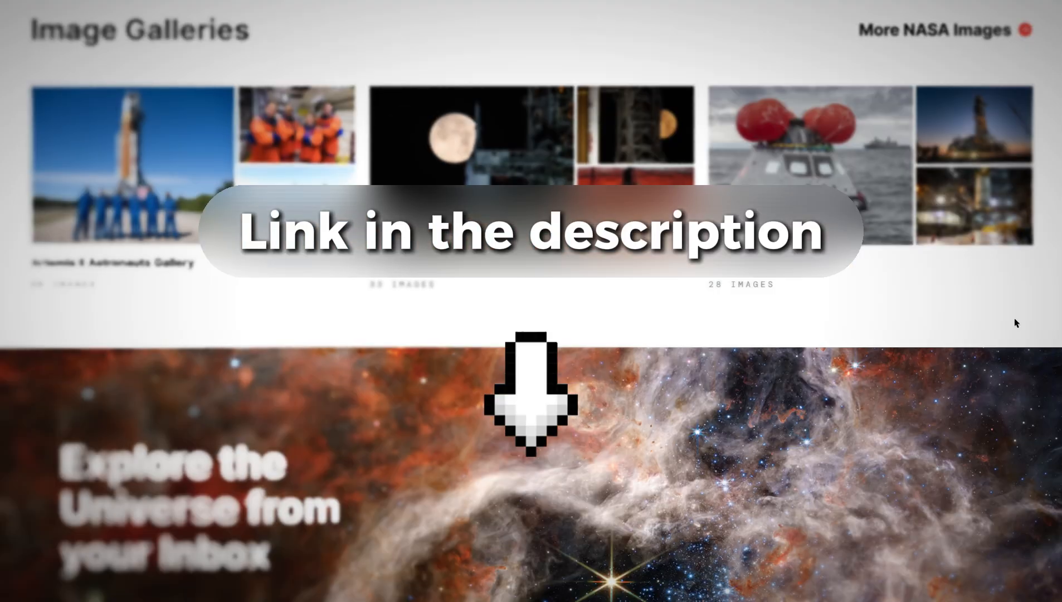
pyautogui.scroll(10, 1015, 322)
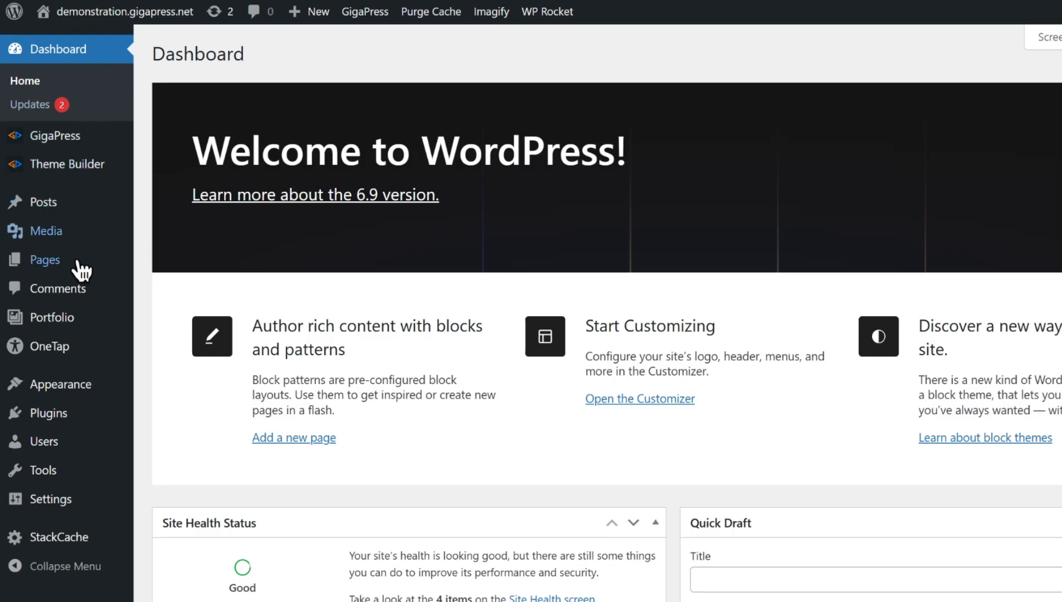
# - Install and activate the Rank Math SEO plugin from the Add Plugins page
pyautogui.moveTo(65, 416)
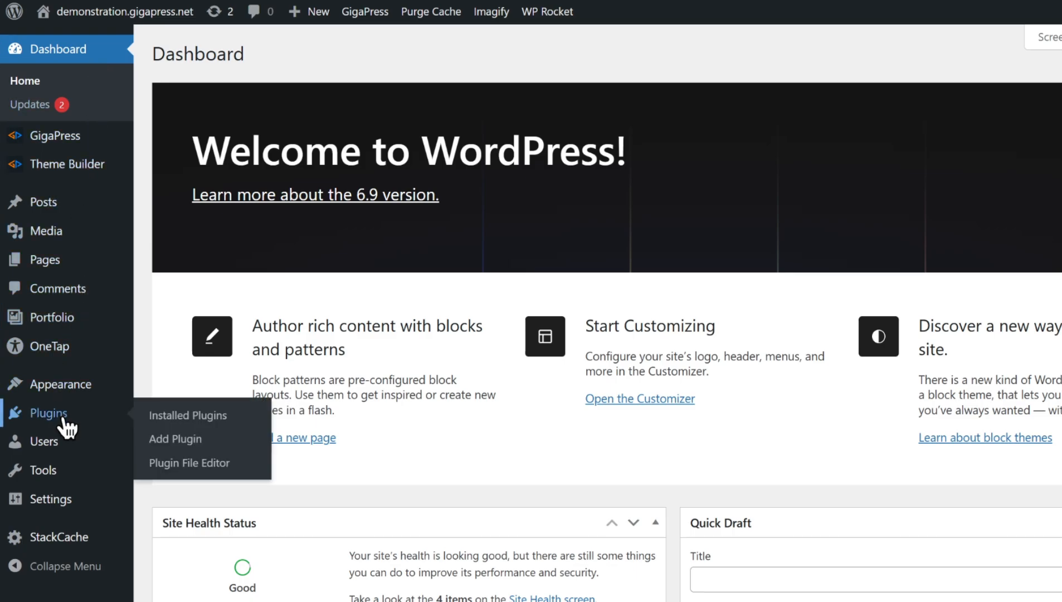
pyautogui.click(198, 447)
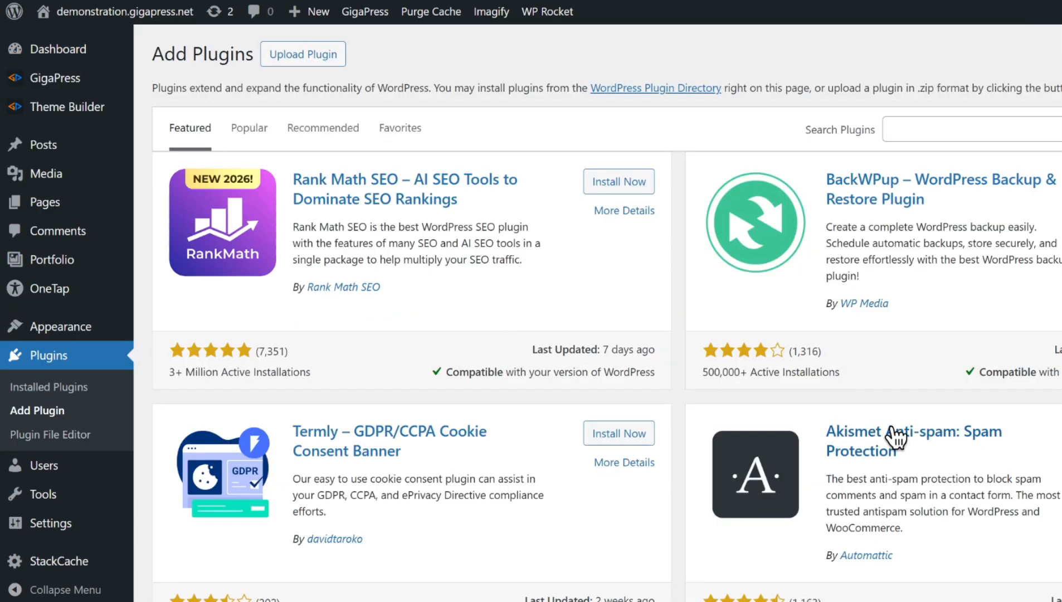
pyautogui.click(624, 189)
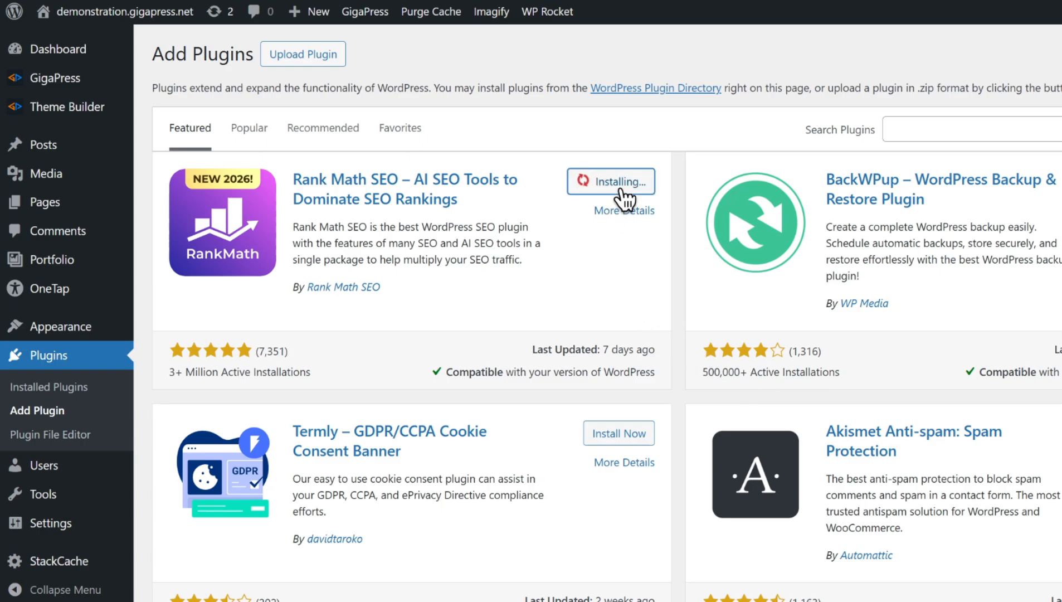
pyautogui.click(621, 199)
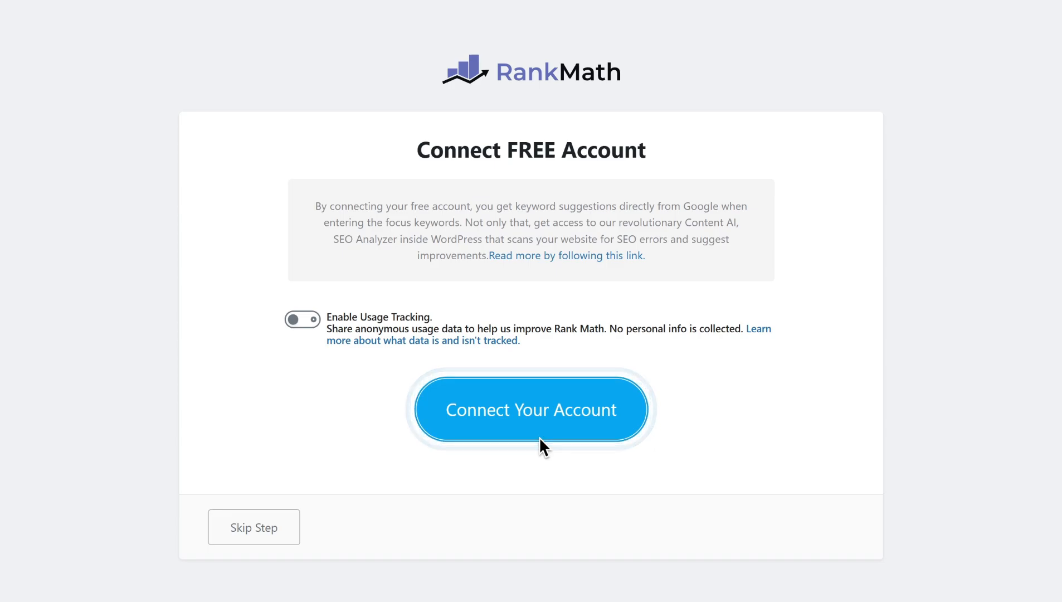
# - Connect a free Rank Math account and activate the Rank Math Free Plan for the site
pyautogui.click(545, 439)
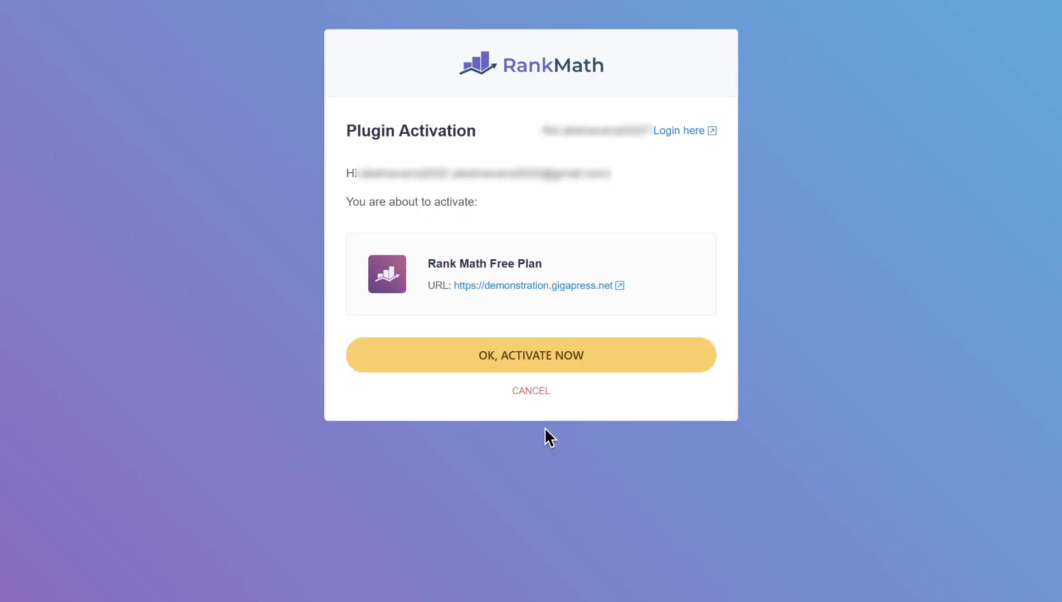
pyautogui.click(616, 369)
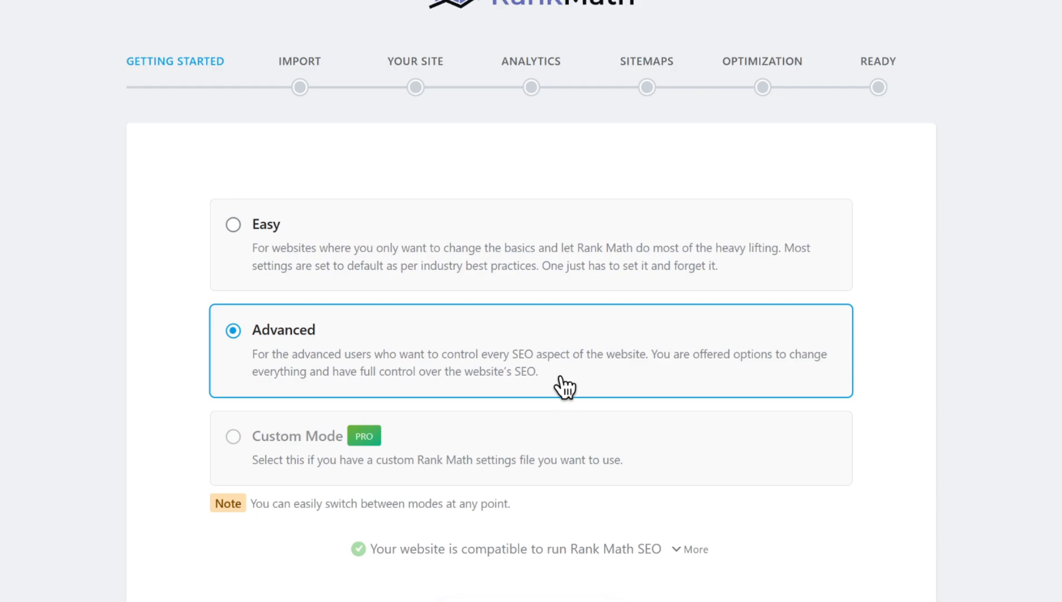
# - Start the Rank Math setup wizard with the Advanced mode selected
pyautogui.scroll(-1, 566, 384)
pyautogui.scroll(-2, 567, 385)
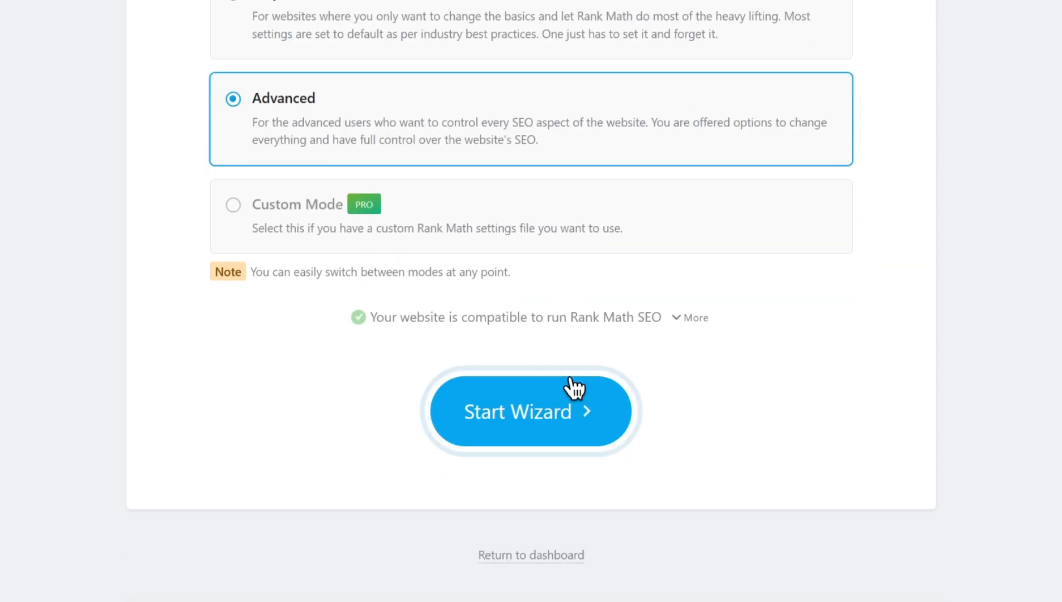
pyautogui.click(560, 415)
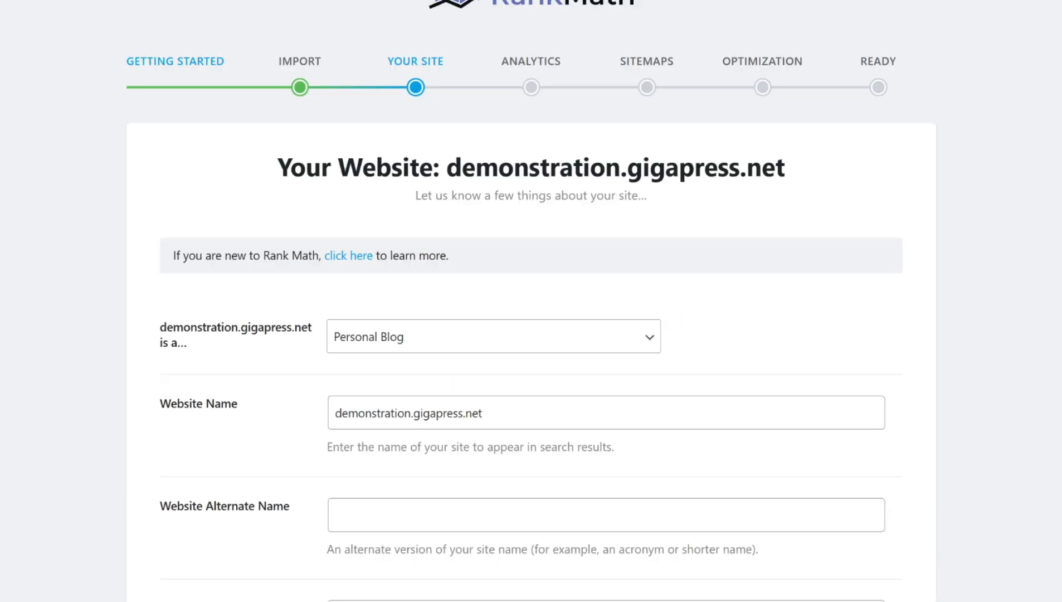
# - Review the site type, website name, alternate name and organization name fields of the Your Site step
pyautogui.click(652, 337)
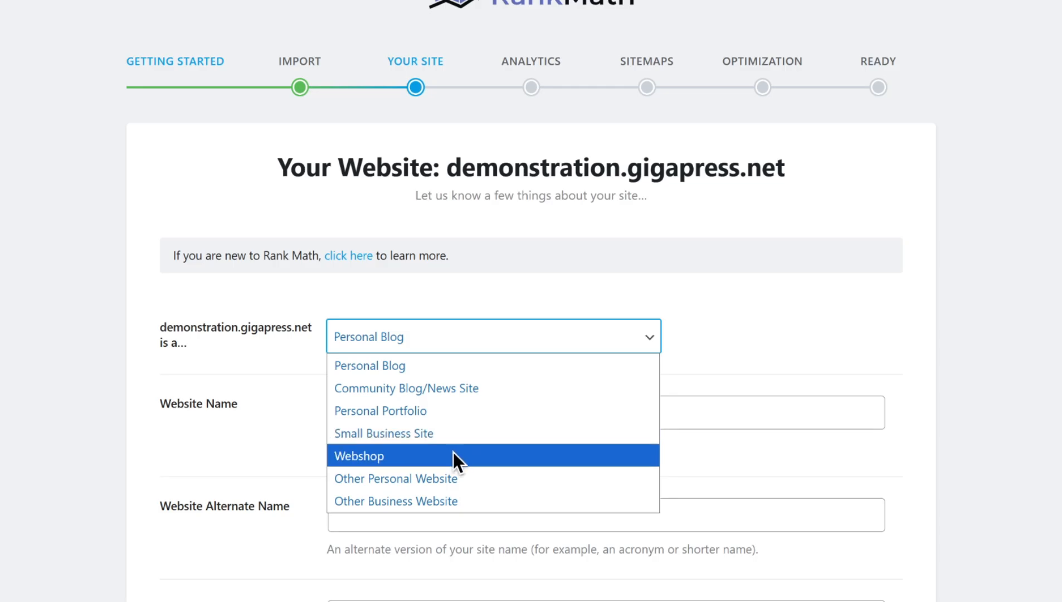
pyautogui.click(696, 340)
pyautogui.scroll(-3, 706, 359)
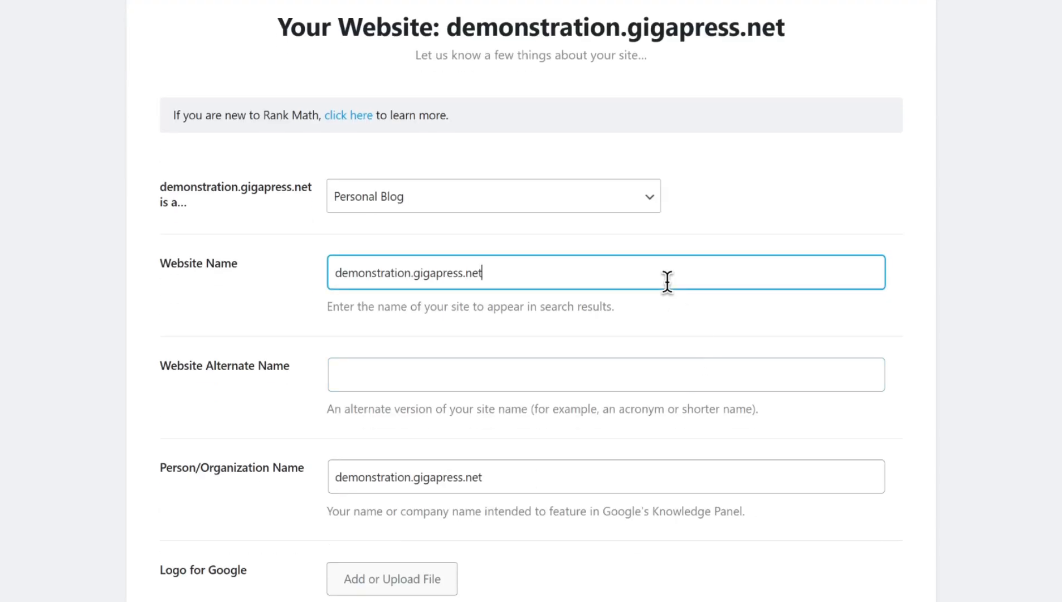
pyautogui.click(641, 370)
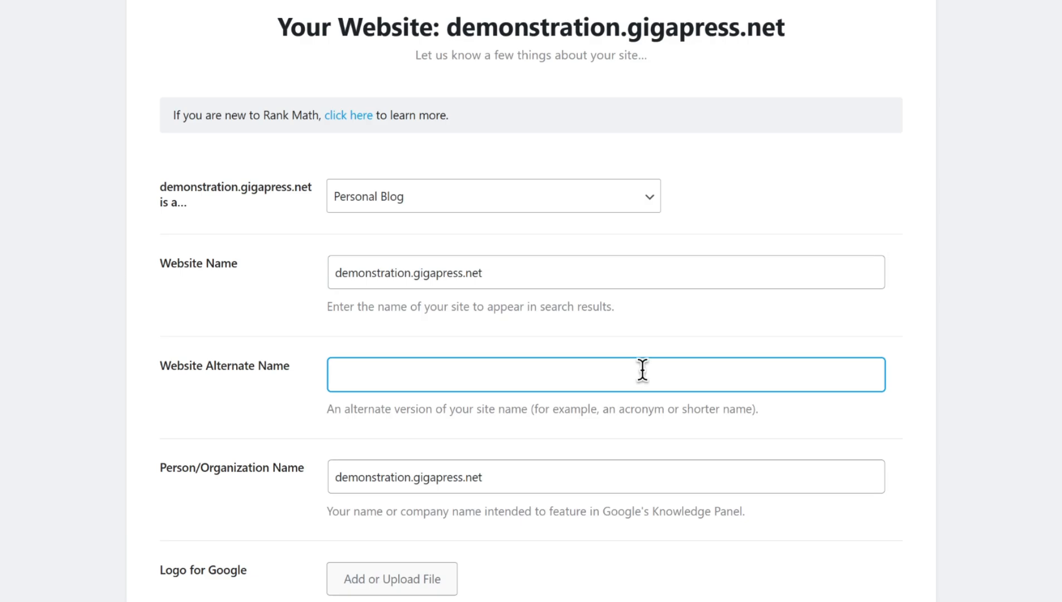
pyautogui.scroll(-5, 642, 369)
pyautogui.click(579, 200)
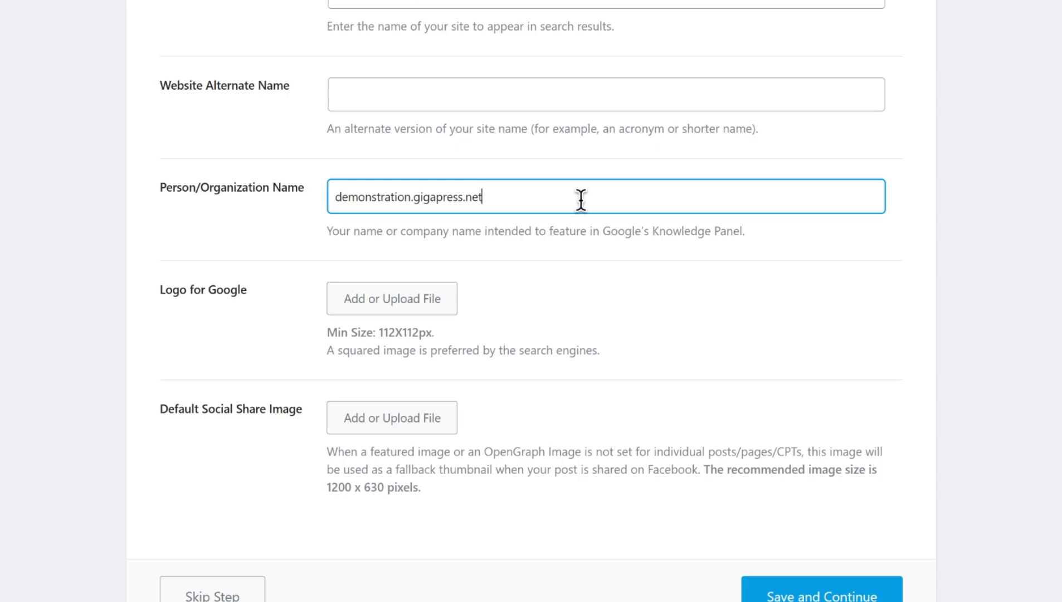
# - Set the Logo for Google to the icon.png image from the media library
pyautogui.scroll(-3, 580, 198)
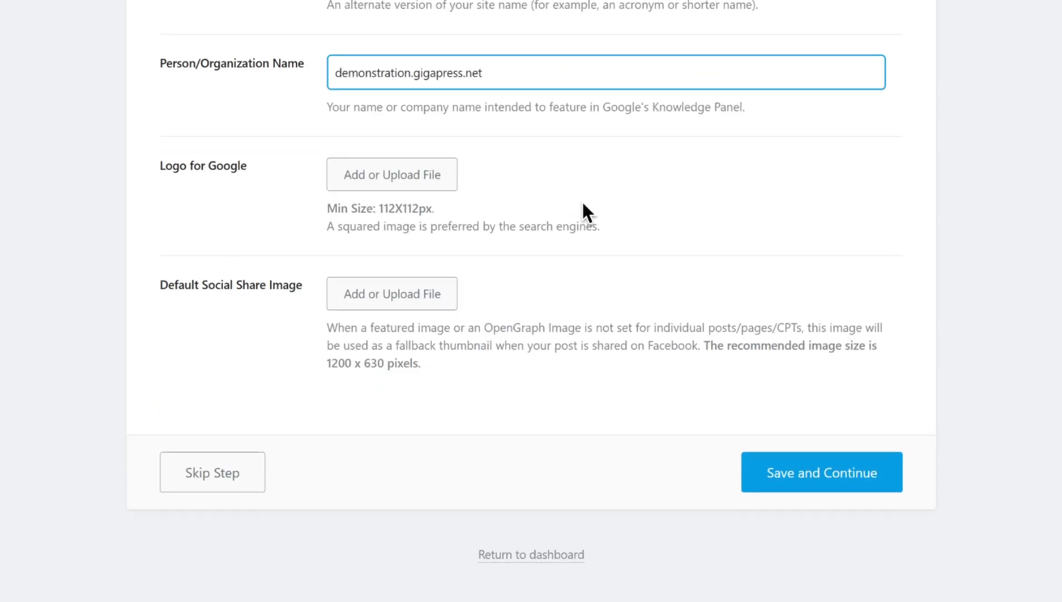
pyautogui.click(394, 185)
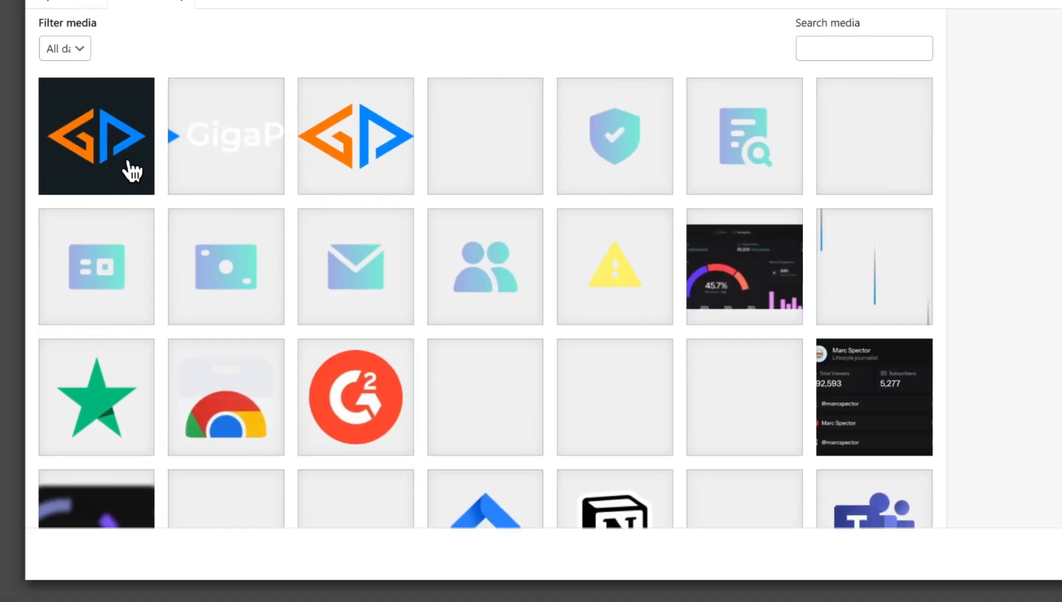
pyautogui.click(347, 166)
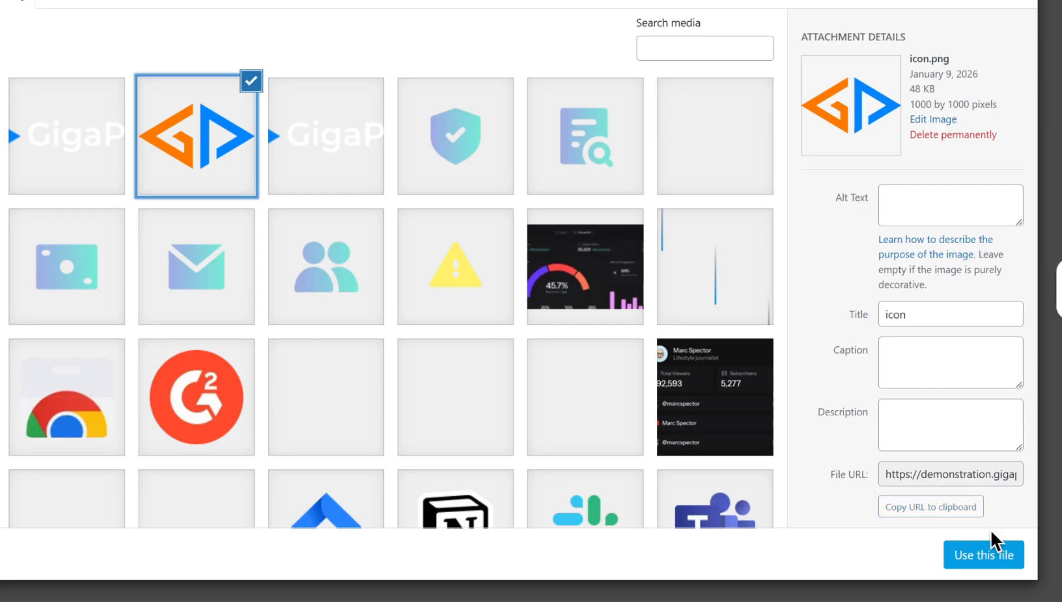
pyautogui.click(999, 555)
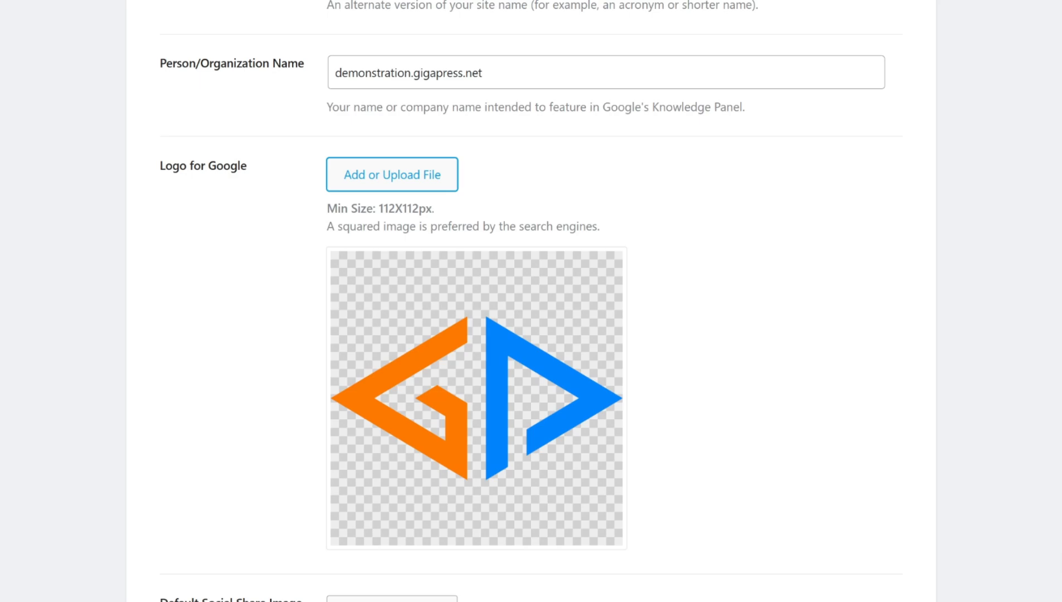
# - Set the Default Social Share Image to the GigaPress banner image, then save and continue the wizard
pyautogui.scroll(-5, 862, 468)
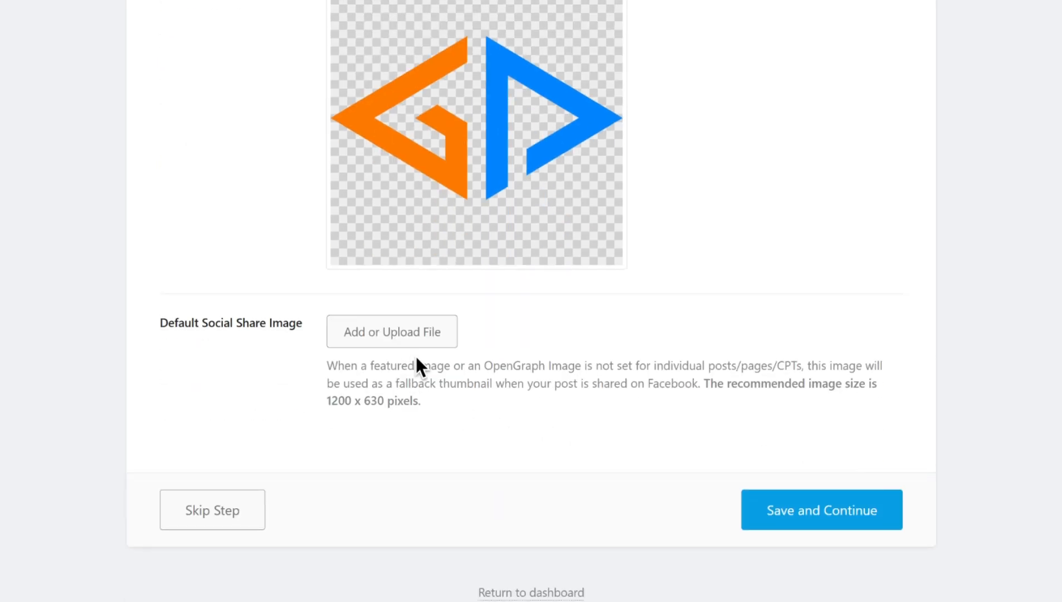
pyautogui.click(430, 341)
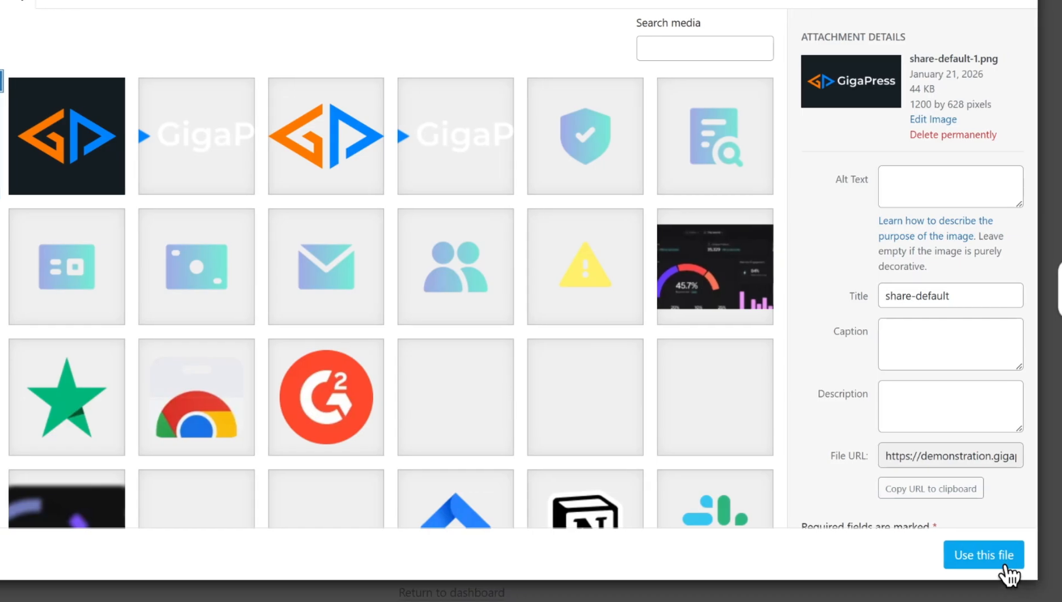
pyautogui.click(1003, 565)
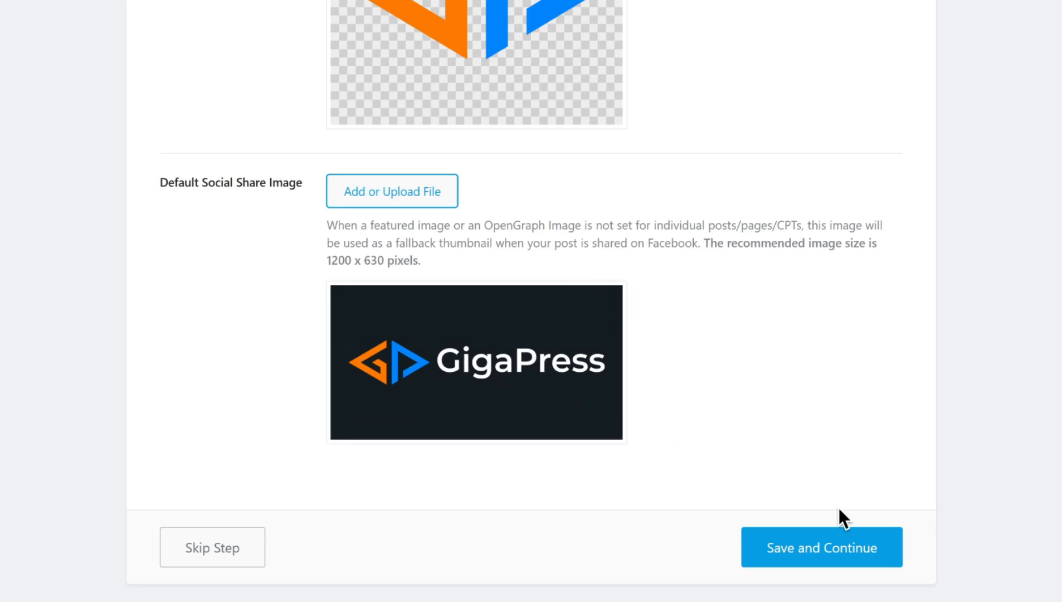
pyautogui.click(853, 550)
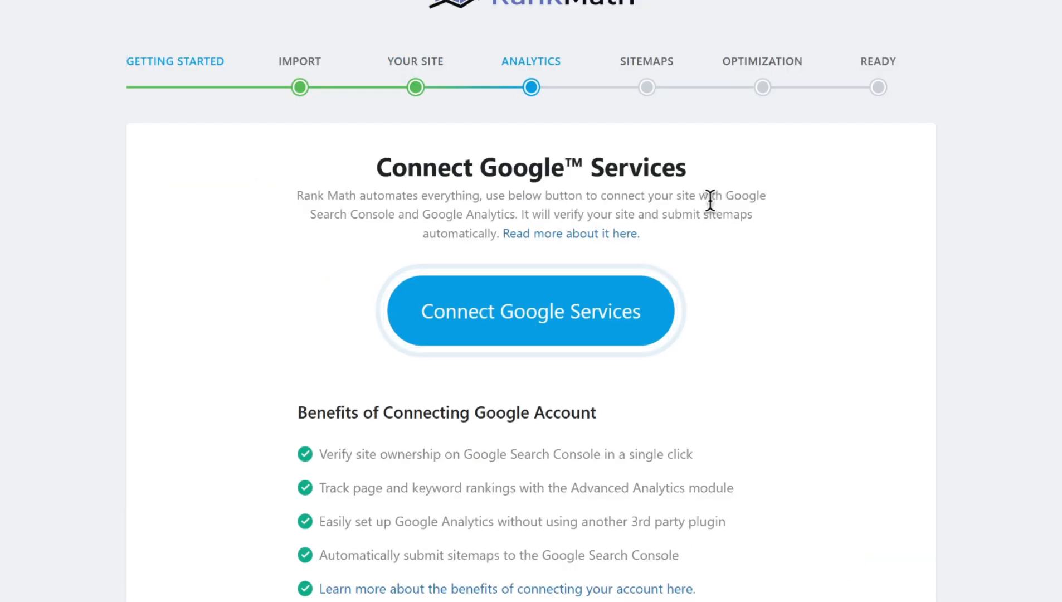
# - Skip the Connect Google Services analytics step of the setup wizard
pyautogui.moveTo(724, 194); pyautogui.dragTo(516, 214)
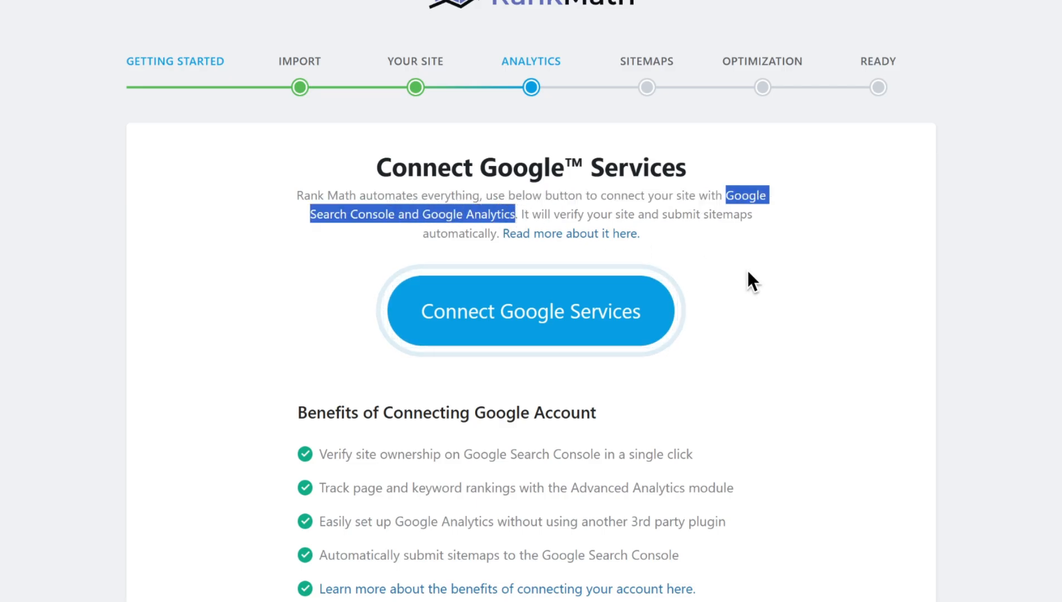
pyautogui.click(915, 341)
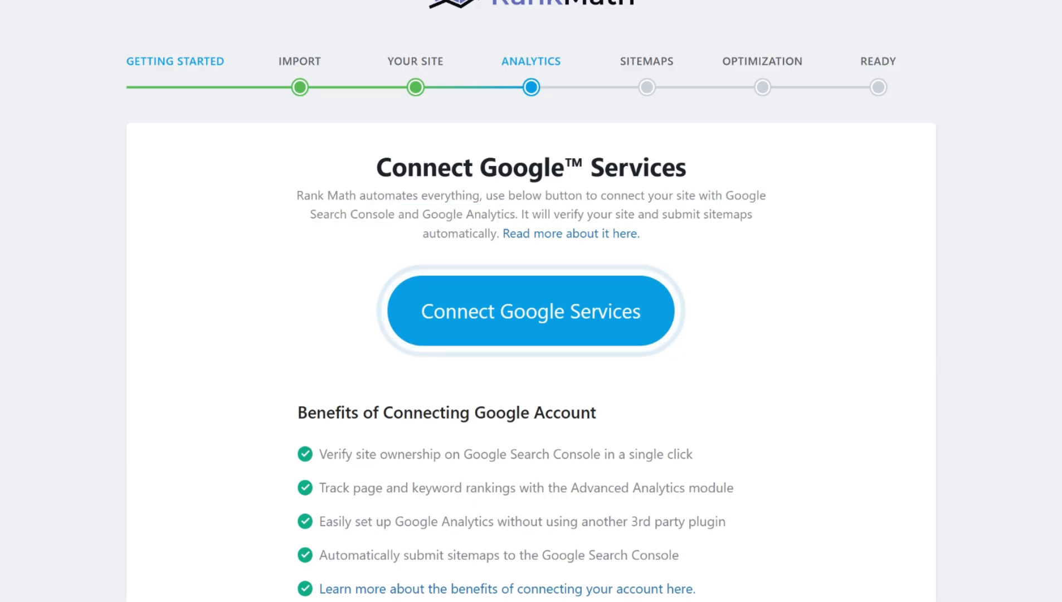
pyautogui.scroll(-5, 869, 336)
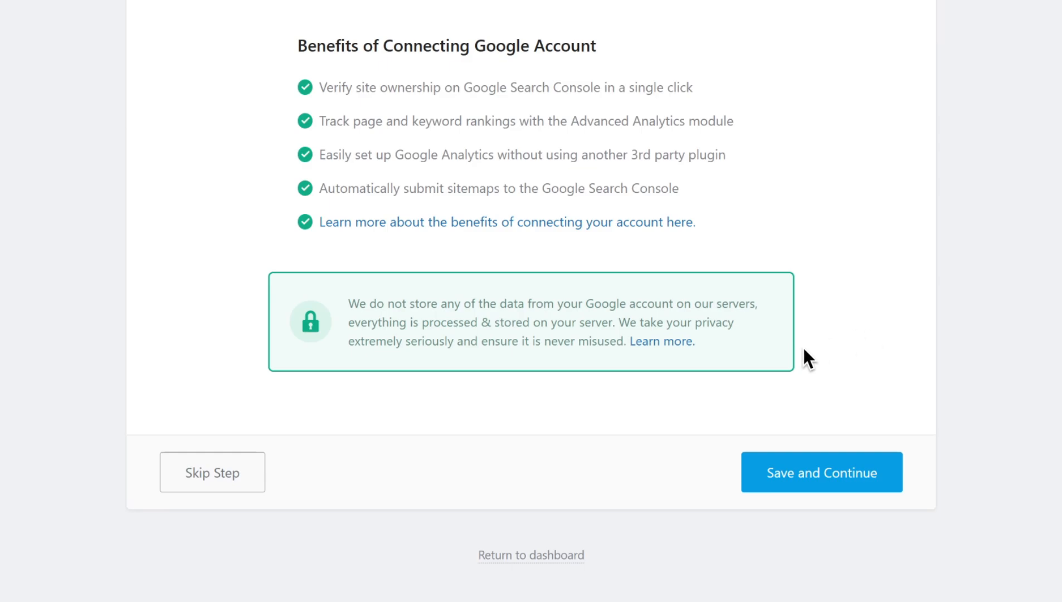
pyautogui.click(227, 473)
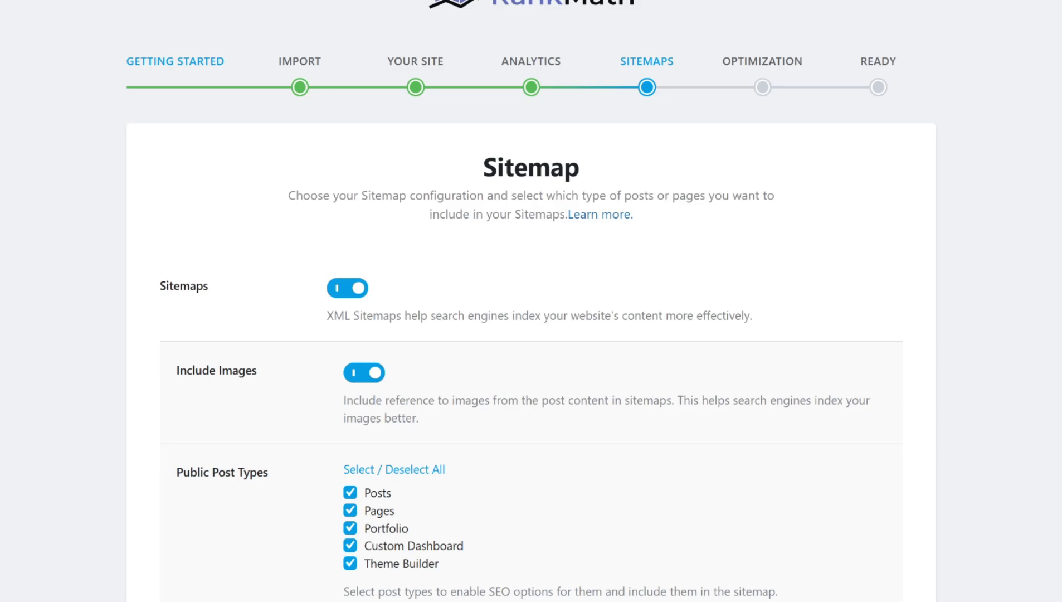
# - Review the sitemap options for images, post types and taxonomies, then skip the Sitemaps step
pyautogui.scroll(-5, 962, 271)
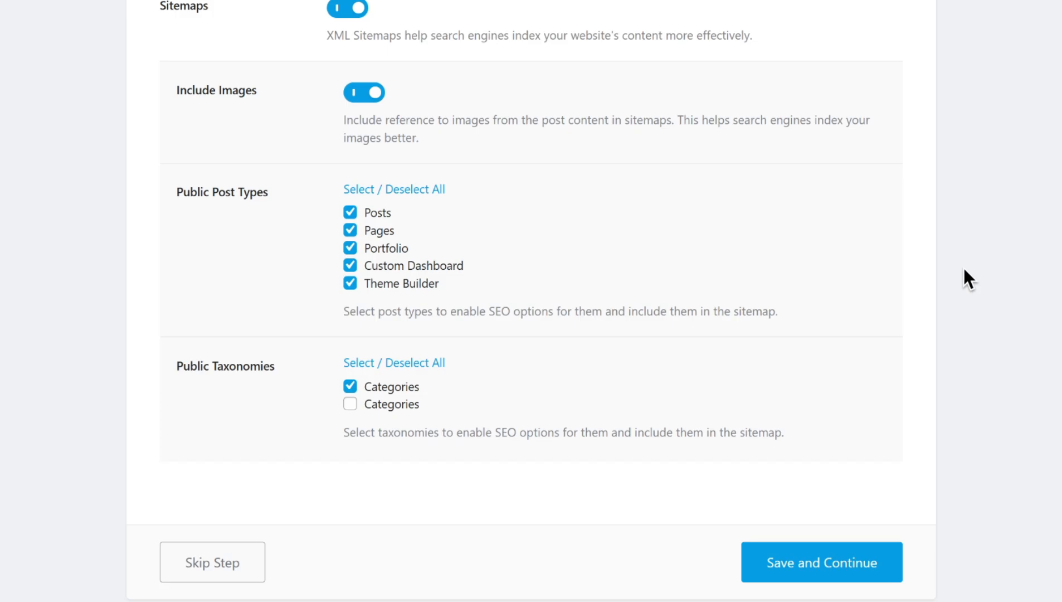
pyautogui.scroll(-2, 964, 269)
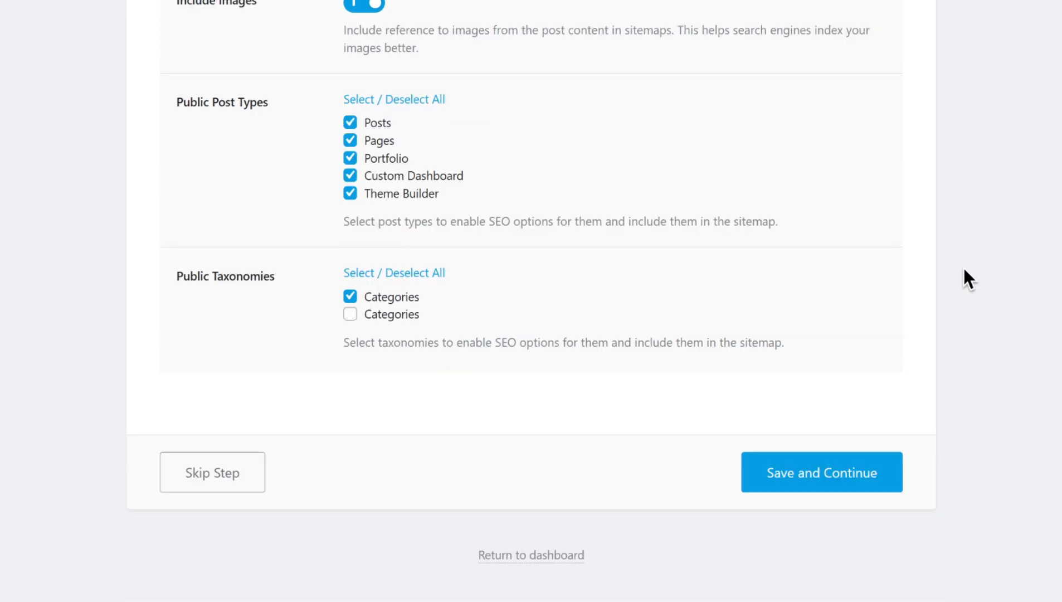
pyautogui.click(247, 483)
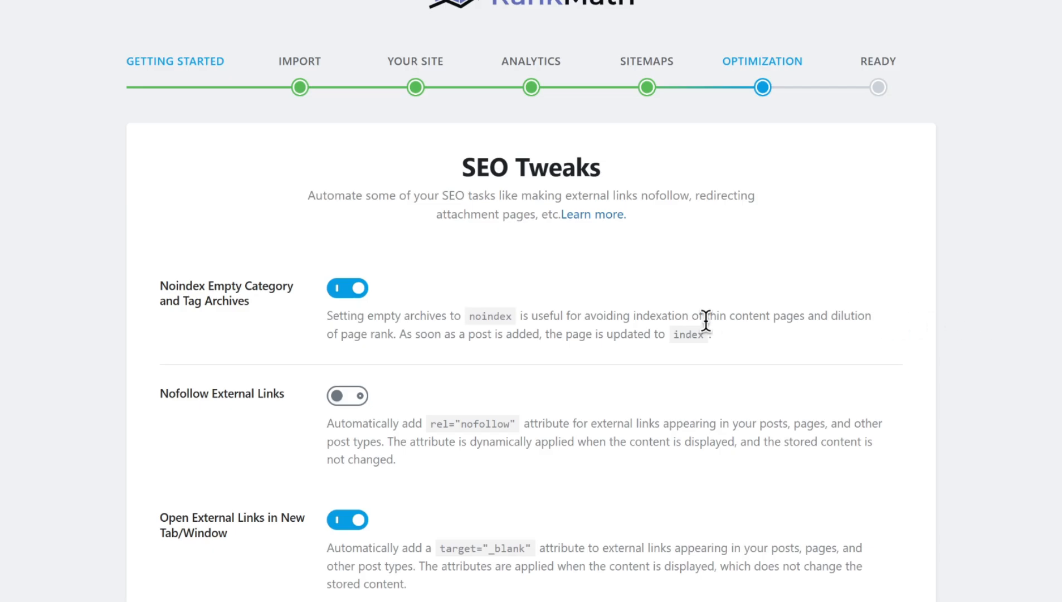
# - Save the SEO Tweaks settings with Nofollow External Links off and continue to the final wizard step
pyautogui.scroll(-4, 671, 334)
pyautogui.scroll(2, 563, 303)
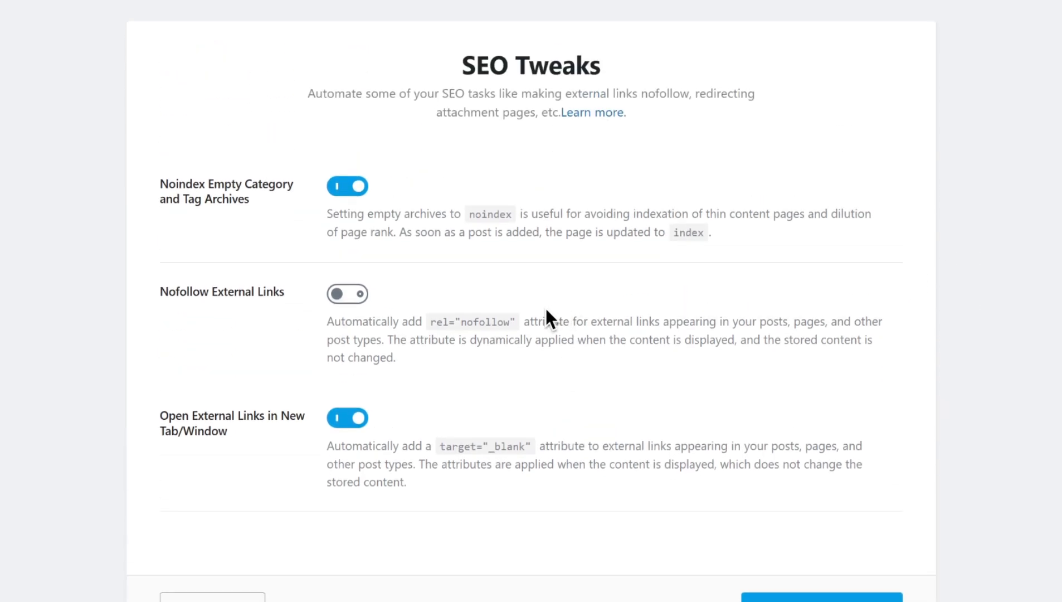
pyautogui.click(352, 295)
pyautogui.click(354, 301)
pyautogui.scroll(-3, 855, 305)
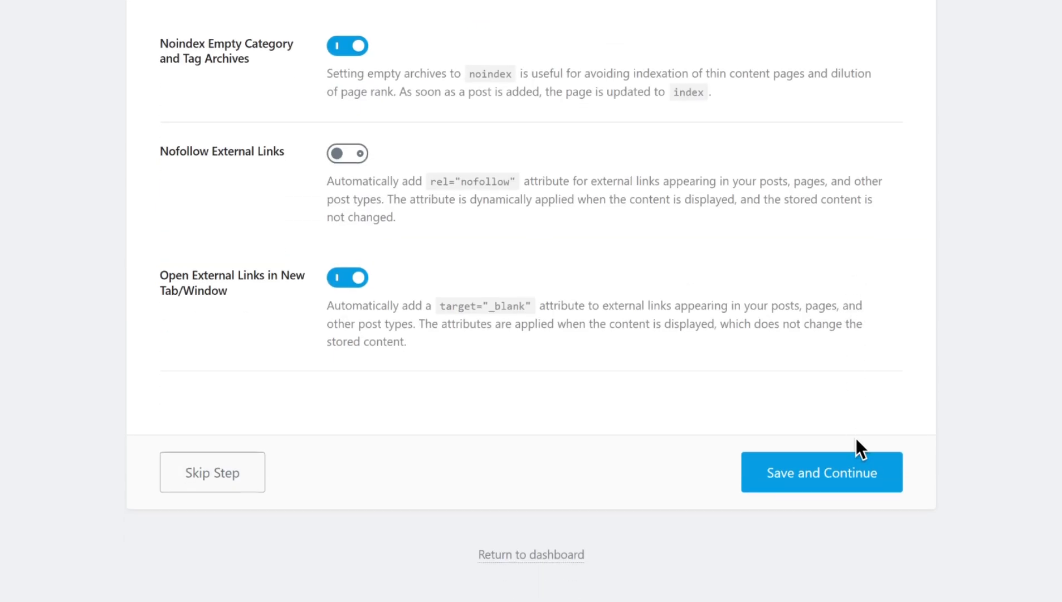
pyautogui.click(864, 479)
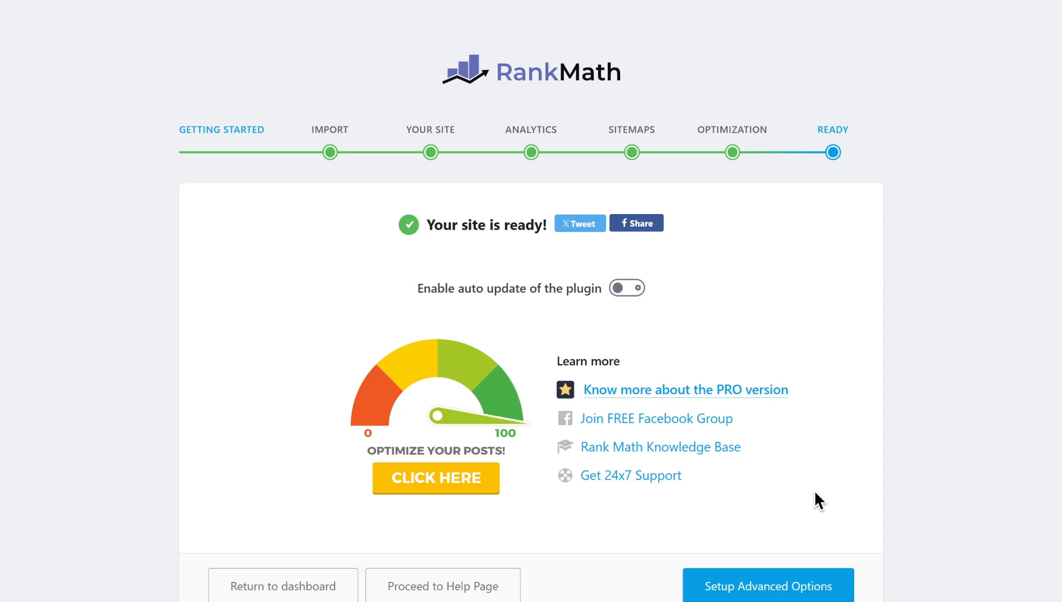
# - Leave the finished setup wizard and return to the dashboard
pyautogui.scroll(-1, 813, 489)
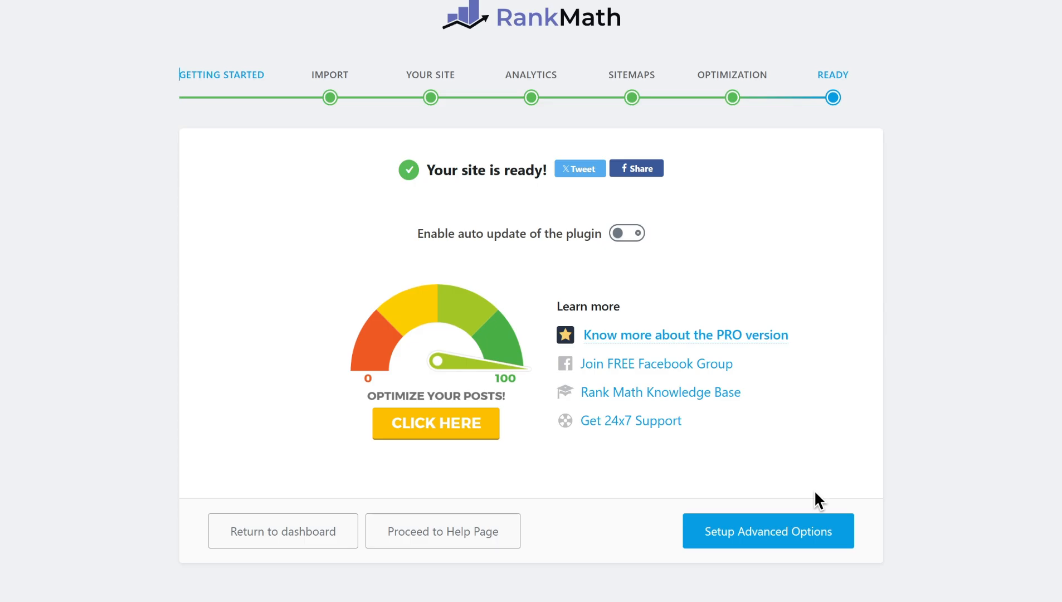
pyautogui.click(292, 545)
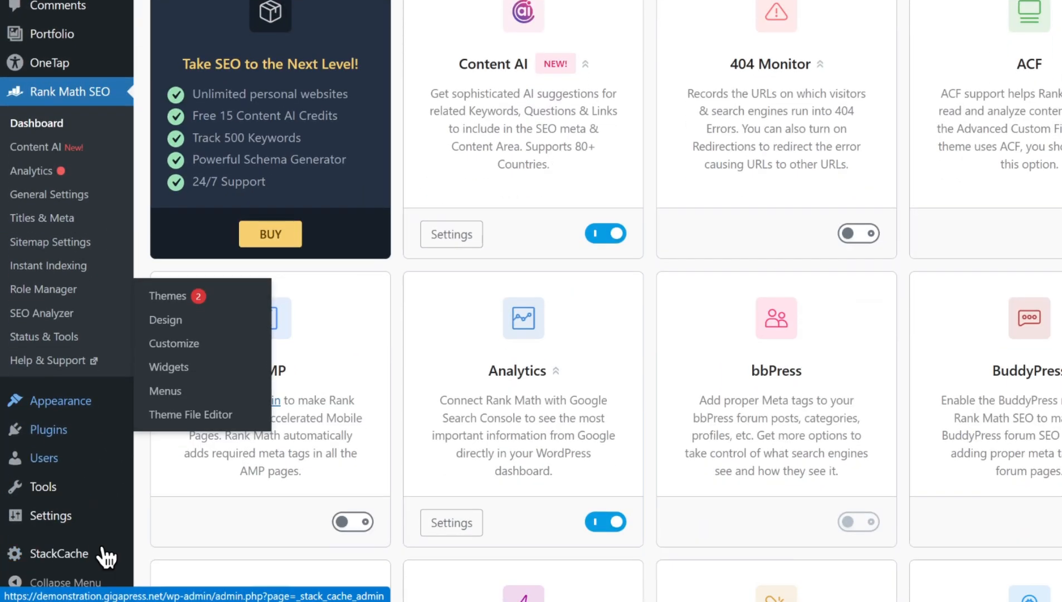
# - Set the WordPress permalink structure to Post name and save the changes
pyautogui.moveTo(106, 518)
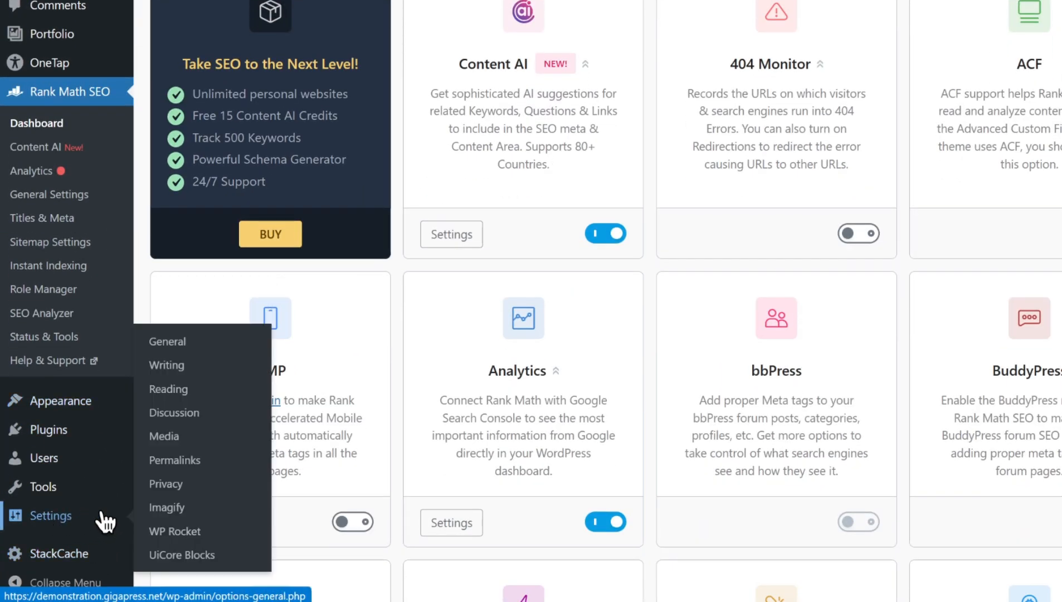
pyautogui.click(186, 471)
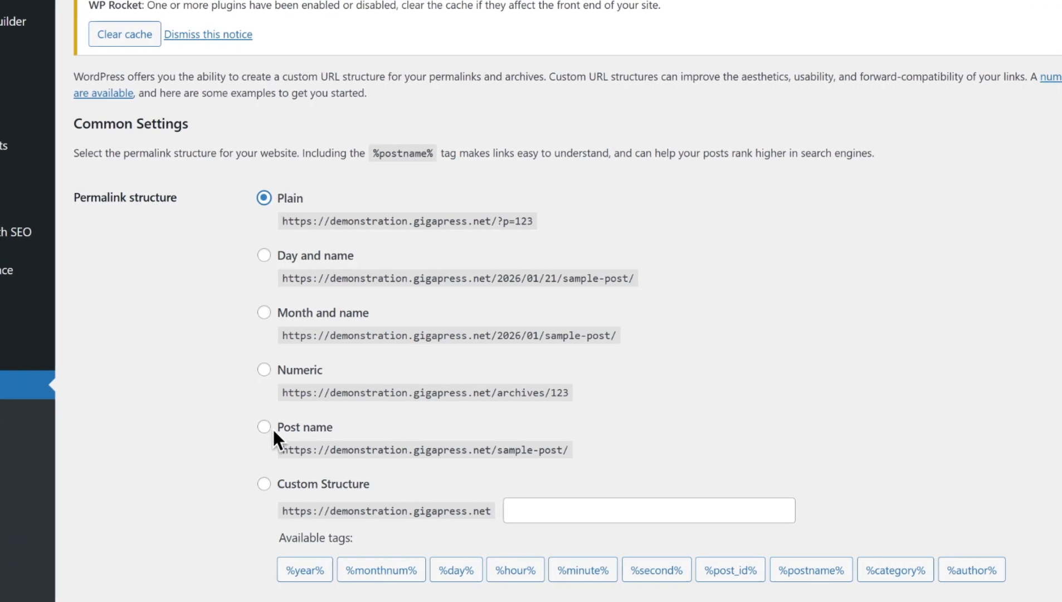
pyautogui.click(263, 426)
pyautogui.scroll(-5, 703, 434)
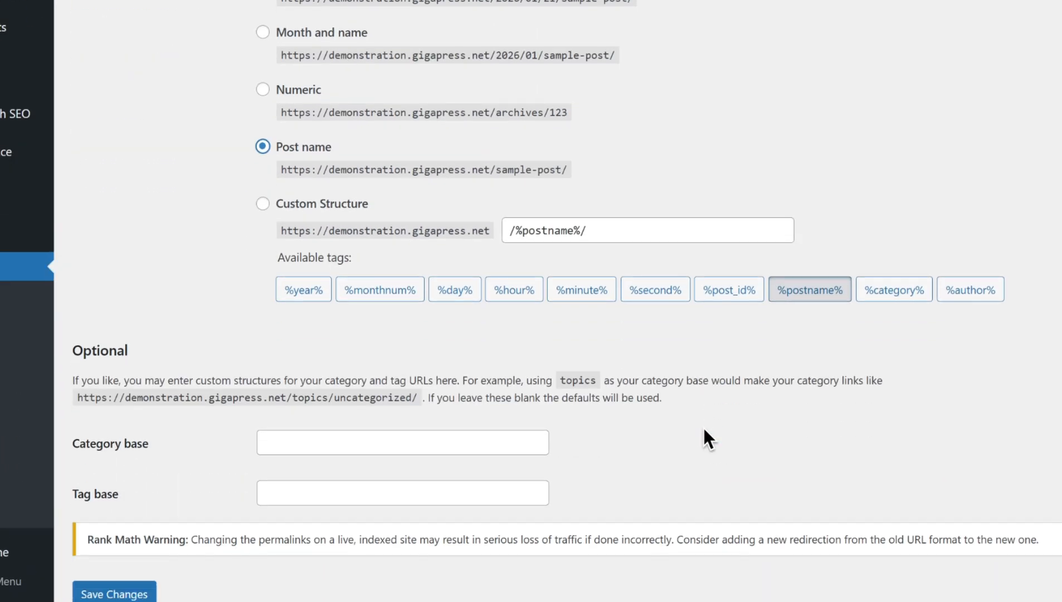
pyautogui.scroll(3, 703, 429)
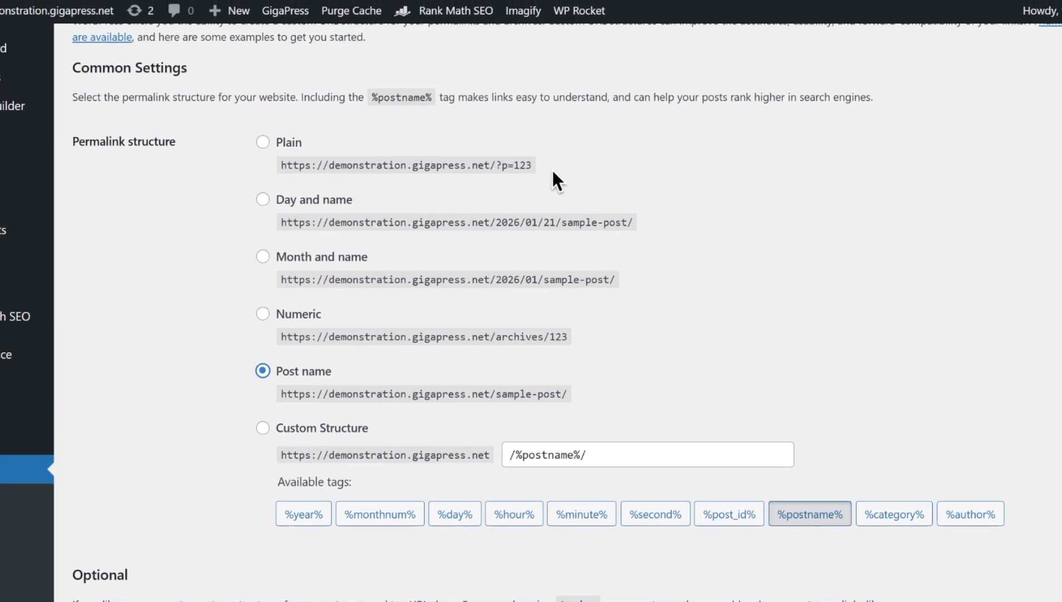
pyautogui.moveTo(534, 167); pyautogui.dragTo(497, 167)
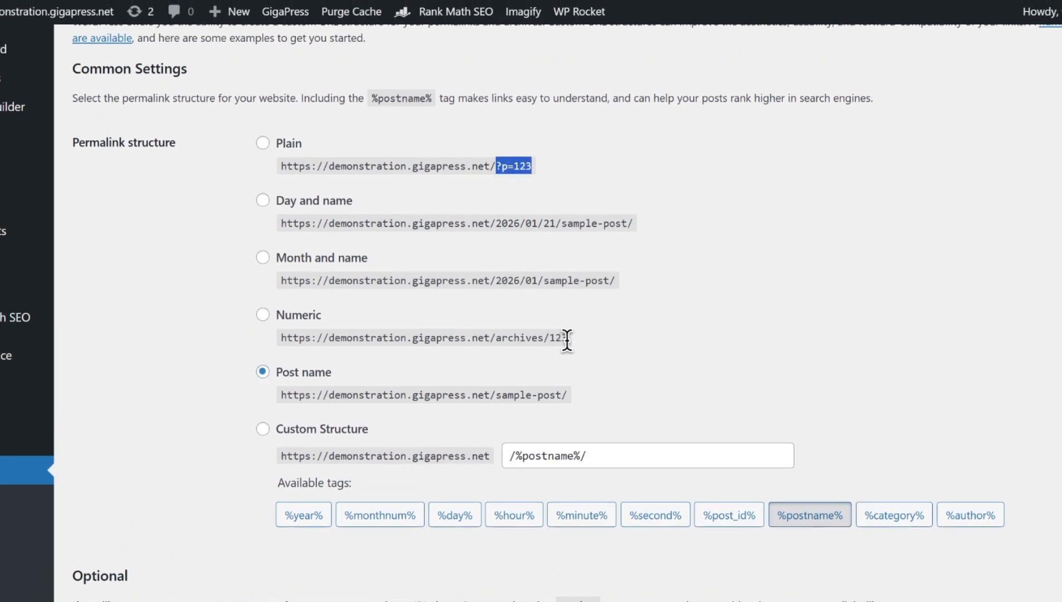
pyautogui.moveTo(568, 395); pyautogui.dragTo(495, 395)
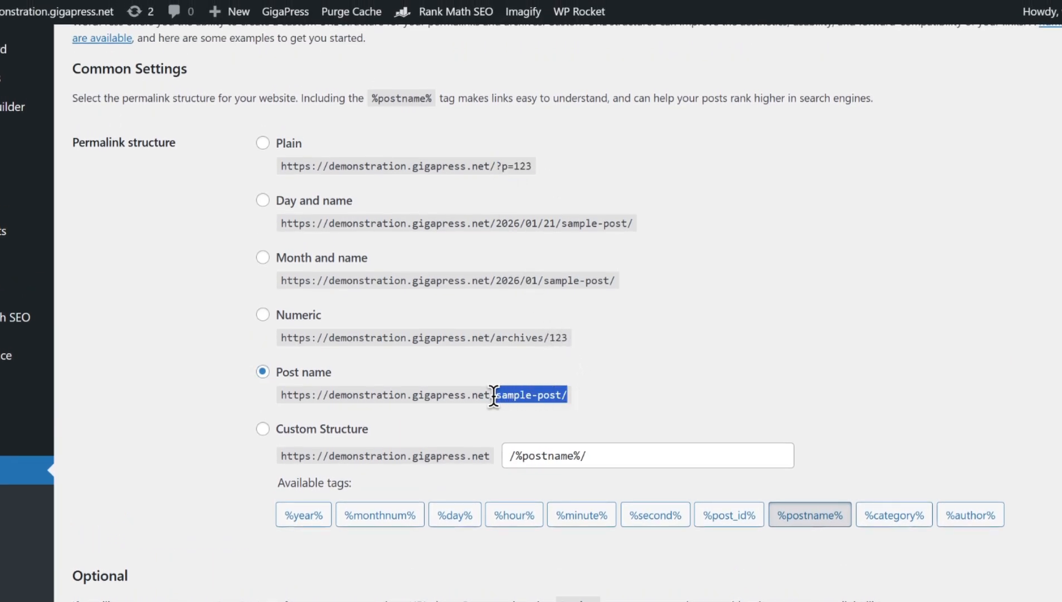
pyautogui.click(651, 388)
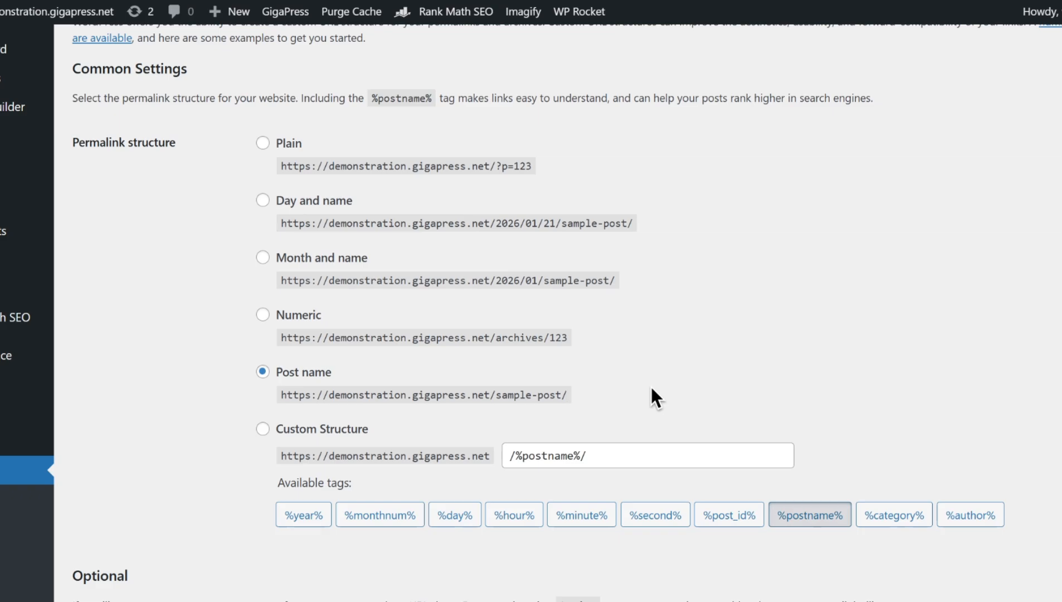
pyautogui.scroll(-5, 650, 386)
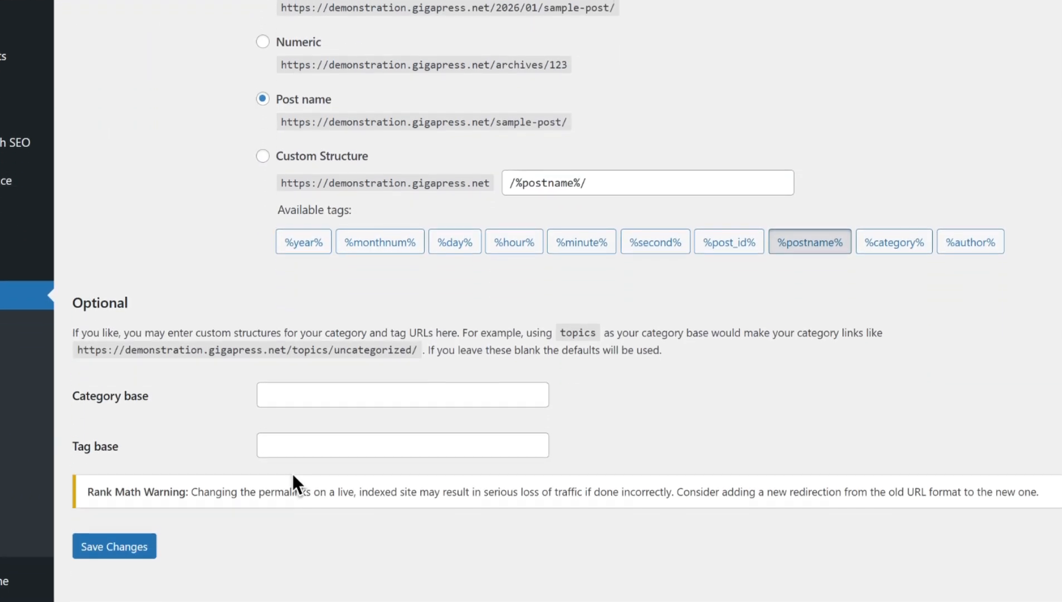
pyautogui.scroll(-1, 292, 473)
pyautogui.click(127, 518)
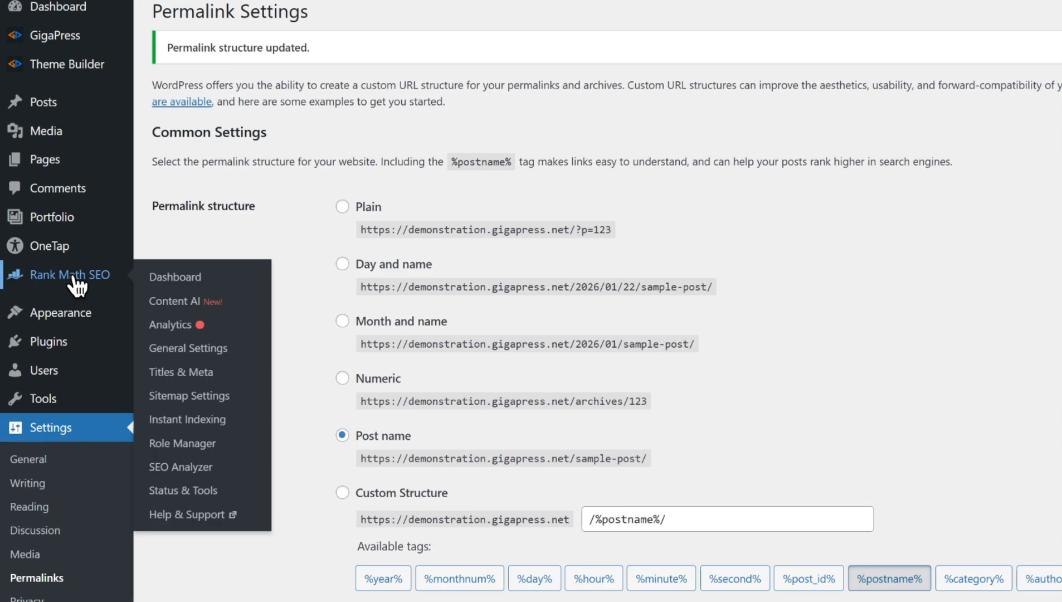
# - Open the Rank Math modules page and enable the 404 Monitor module
pyautogui.click(73, 277)
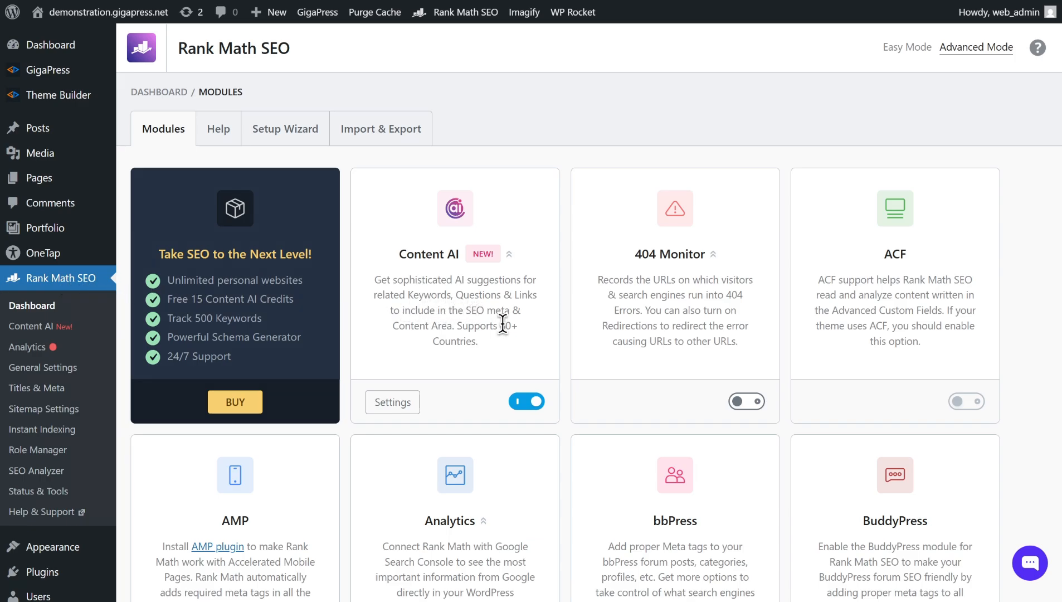
pyautogui.click(757, 402)
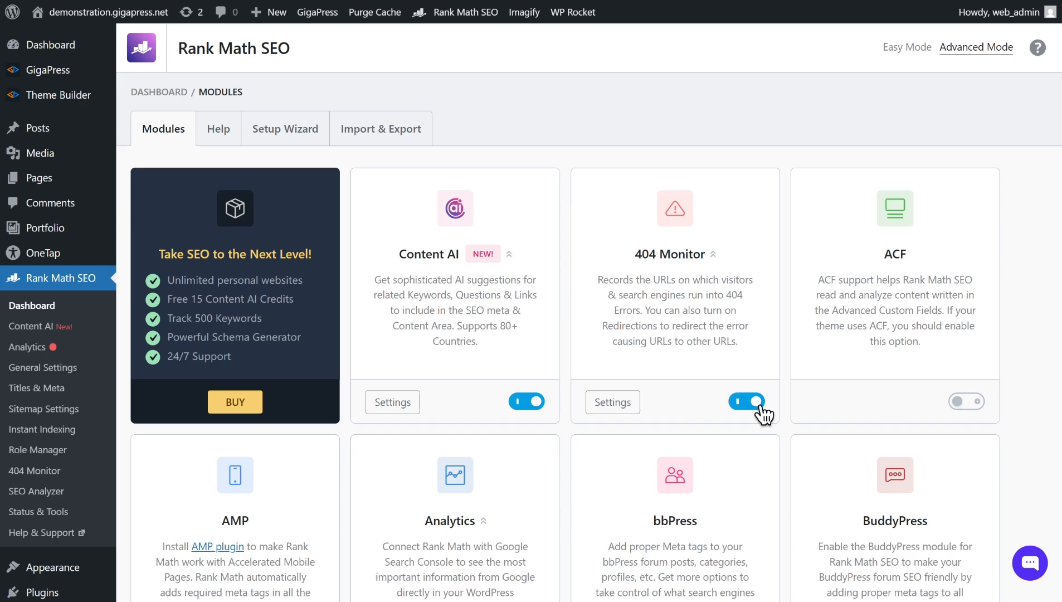
# - Browse through the remaining Rank Math modules and their on/off states
pyautogui.scroll(-5, 754, 405)
pyautogui.scroll(-4, 755, 405)
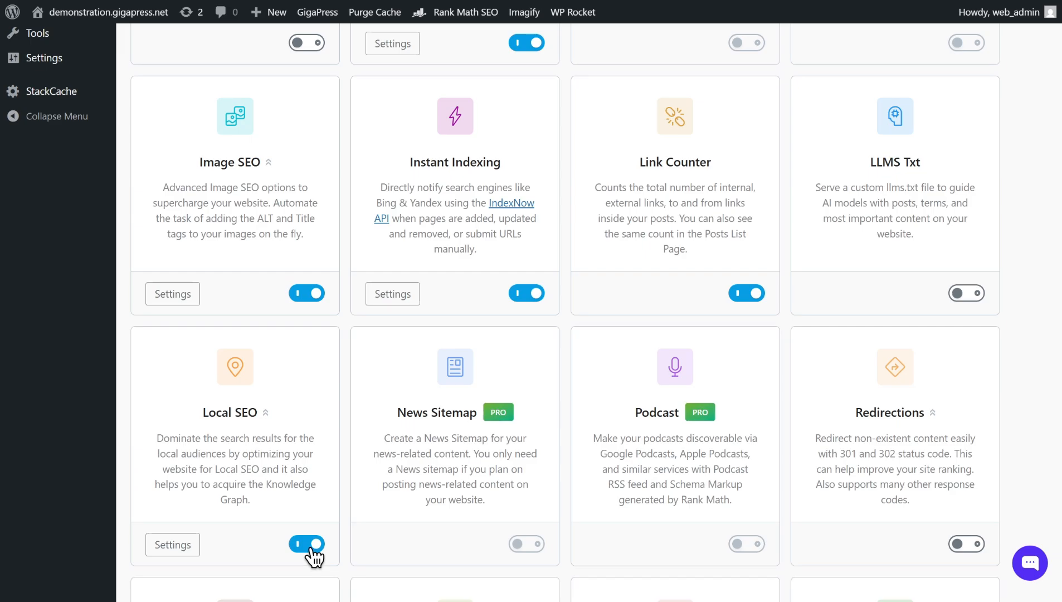
pyautogui.scroll(-4, 625, 508)
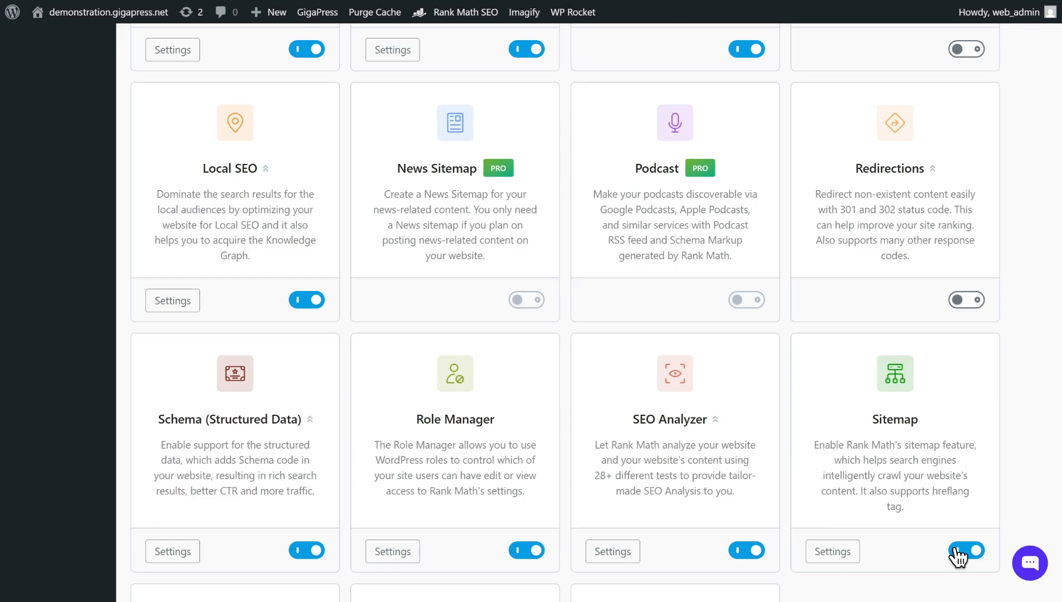
pyautogui.scroll(8, 677, 489)
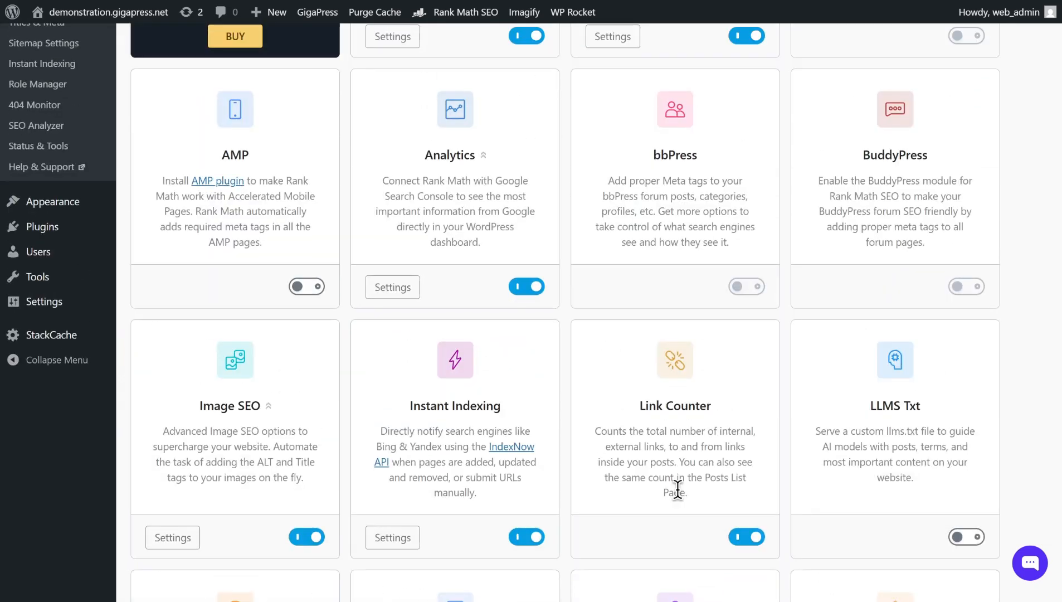
pyautogui.scroll(5, 675, 488)
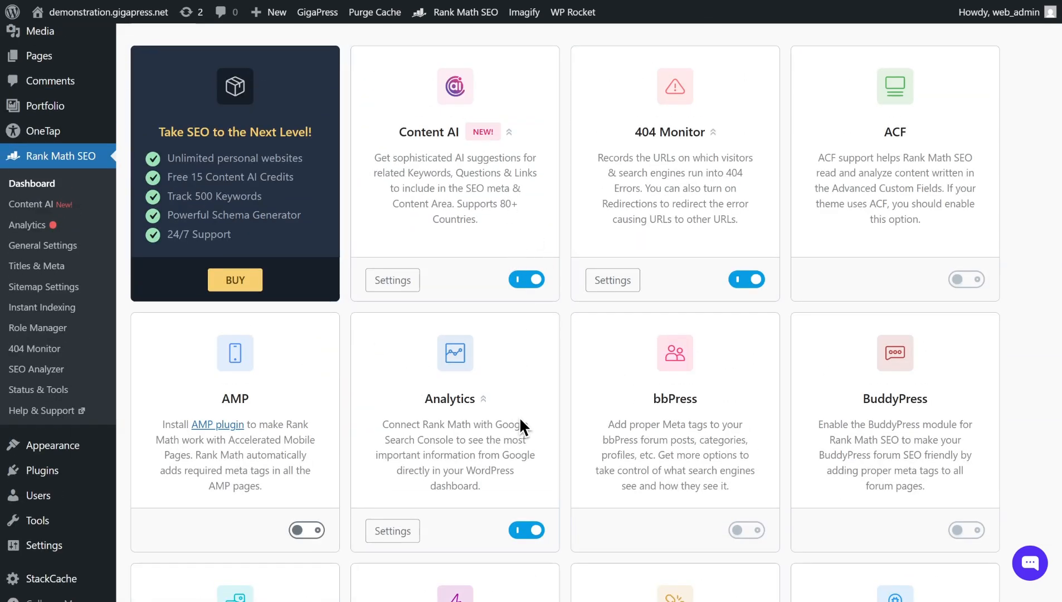
pyautogui.scroll(-5, 877, 391)
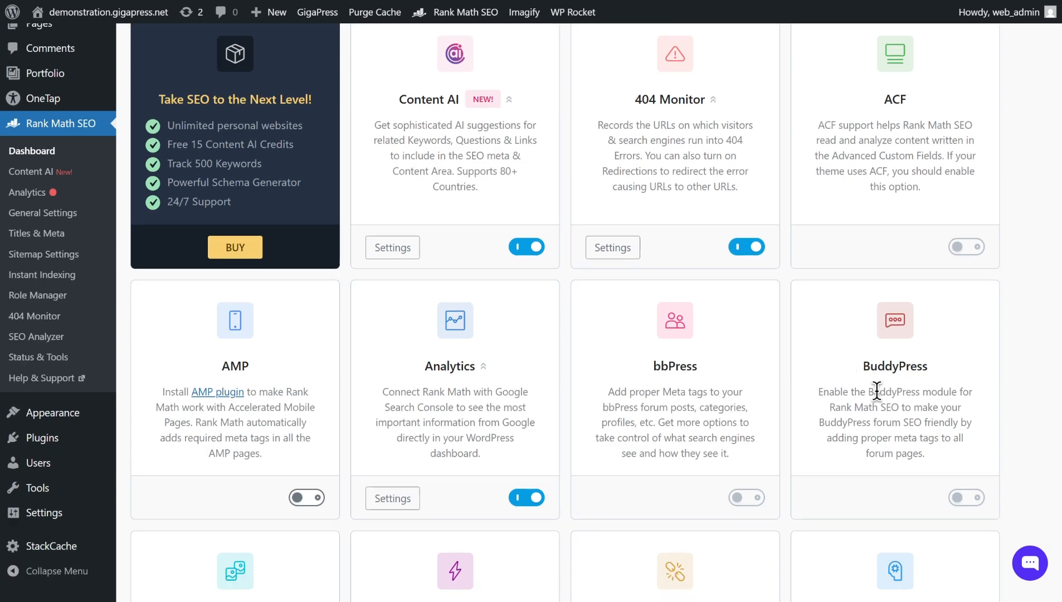
pyautogui.scroll(-7, 877, 390)
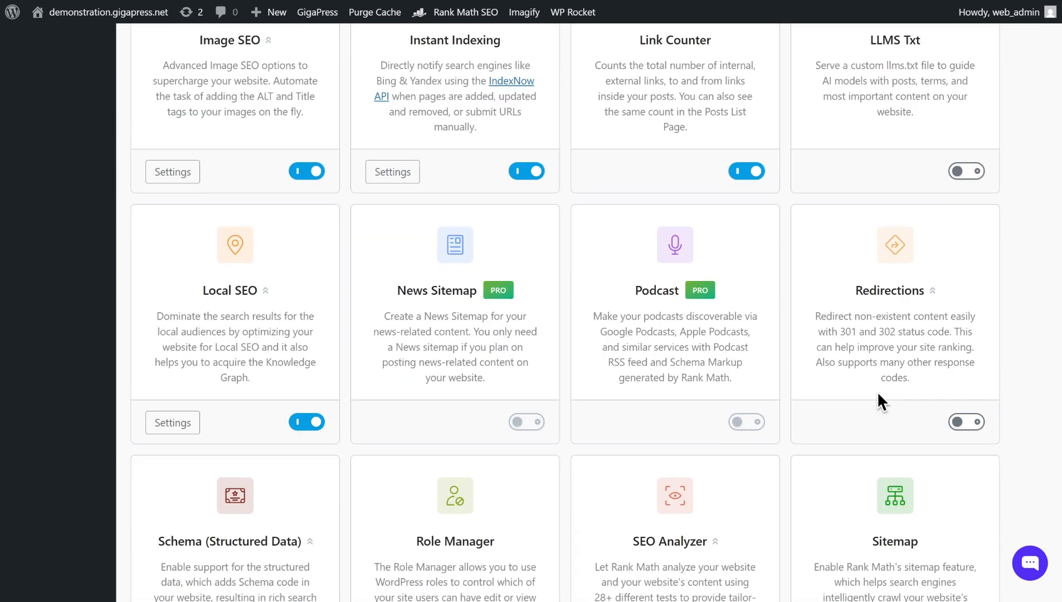
pyautogui.scroll(-5, 730, 306)
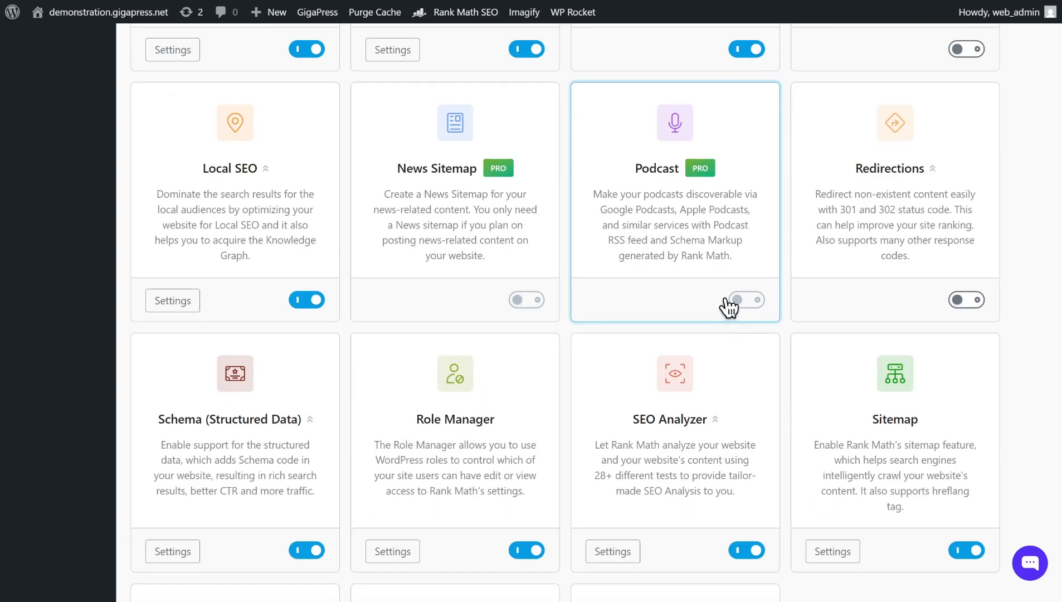
pyautogui.scroll(-4, 724, 306)
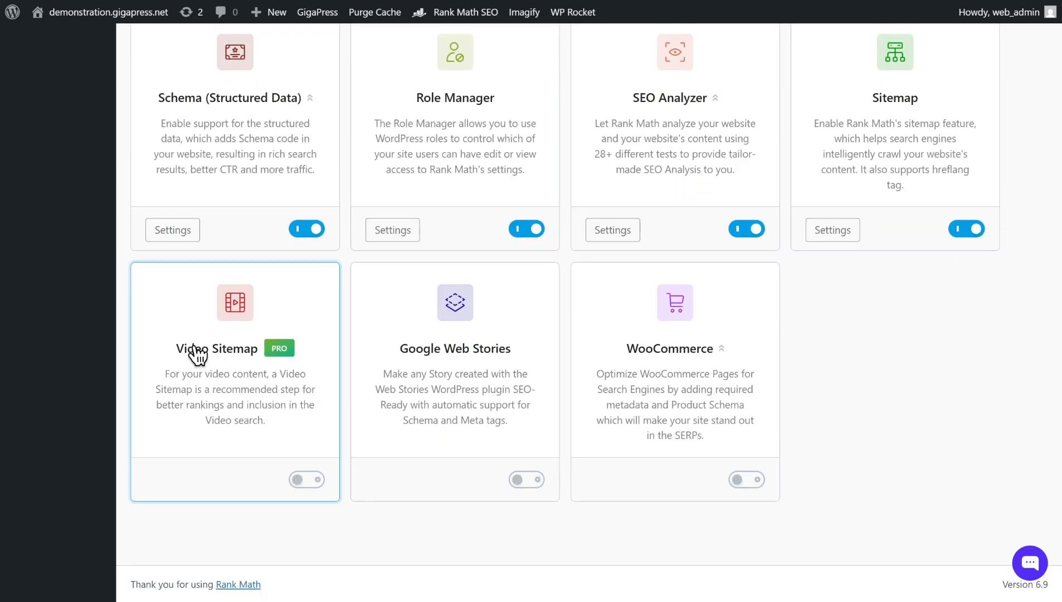
pyautogui.scroll(4, 267, 393)
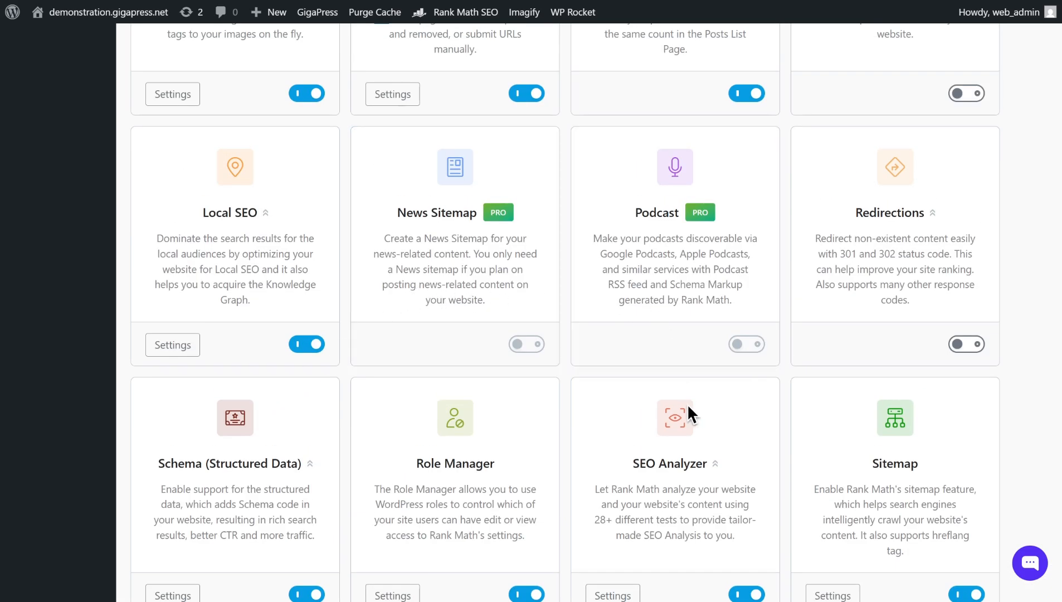
pyautogui.scroll(7, 693, 435)
pyautogui.scroll(8, 699, 454)
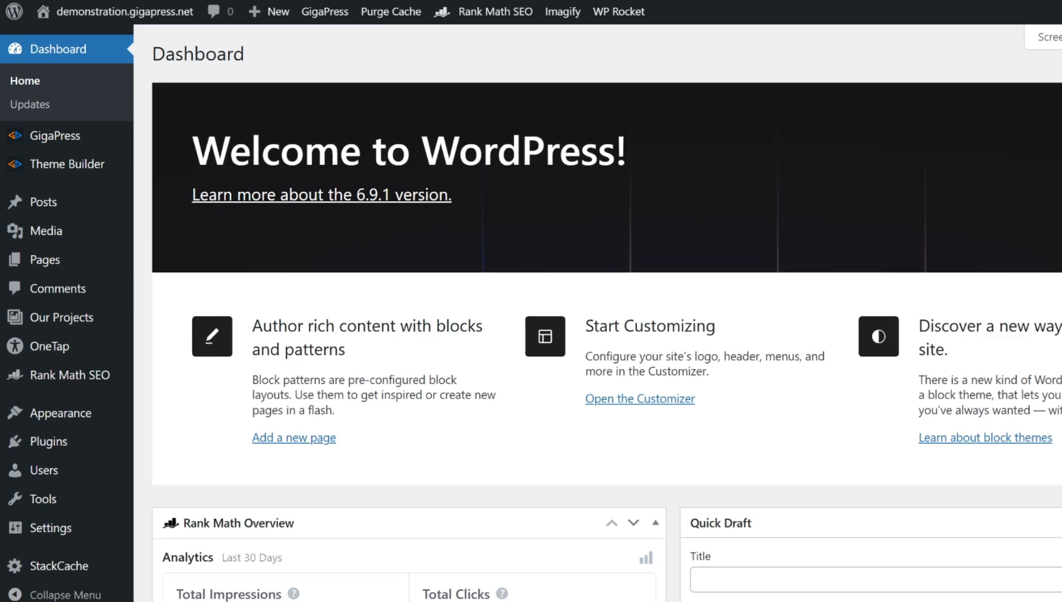
# - Open the list of all posts
pyautogui.moveTo(45, 207)
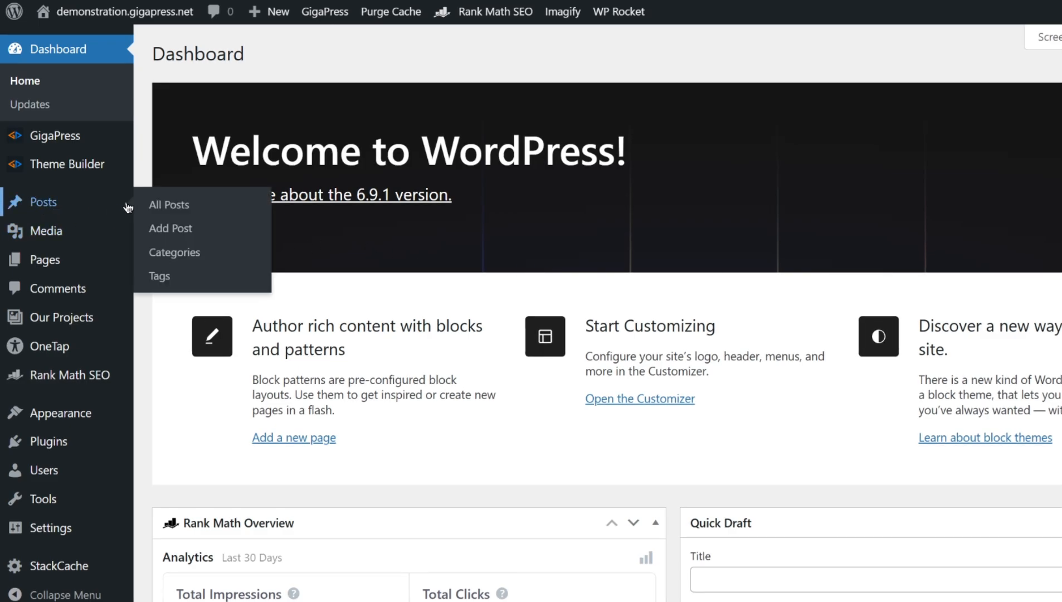
pyautogui.click(160, 205)
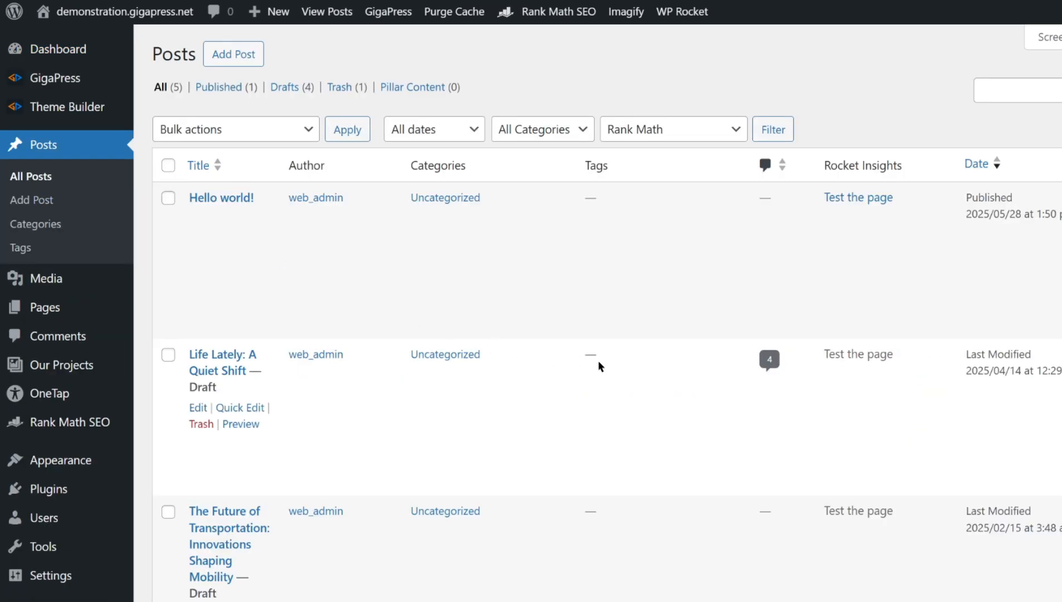
# - Open the draft post Life Lately: A Quiet Shift for editing
pyautogui.scroll(-6, 598, 361)
pyautogui.scroll(6, 599, 363)
pyautogui.click(200, 411)
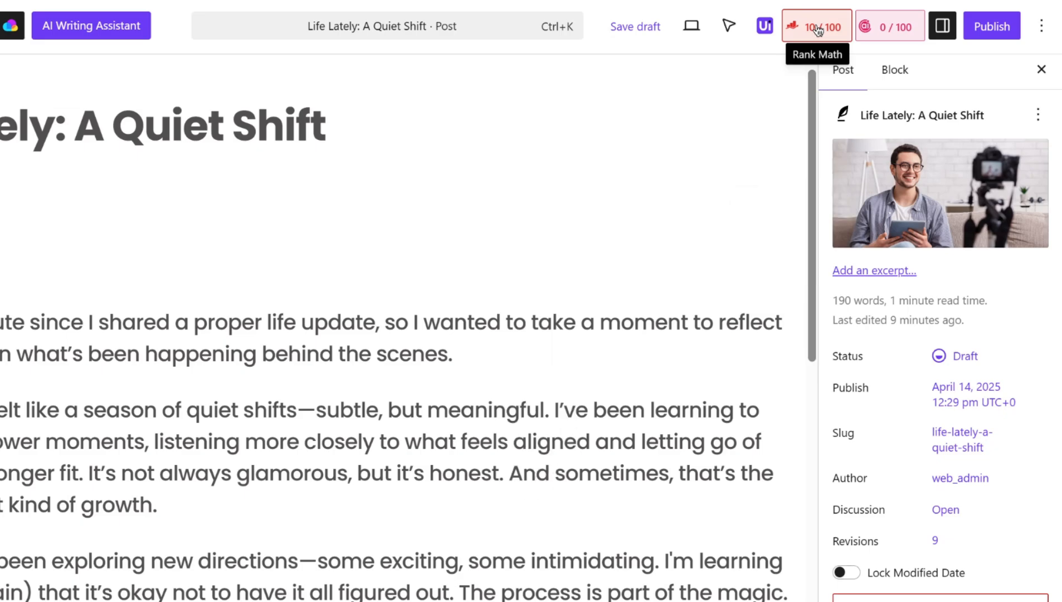
# - Open the Rank Math snippet editor and set the SEO title to 'Life Lately: Quite Shifts, Creative Growth & Simplicity'
pyautogui.click(817, 30)
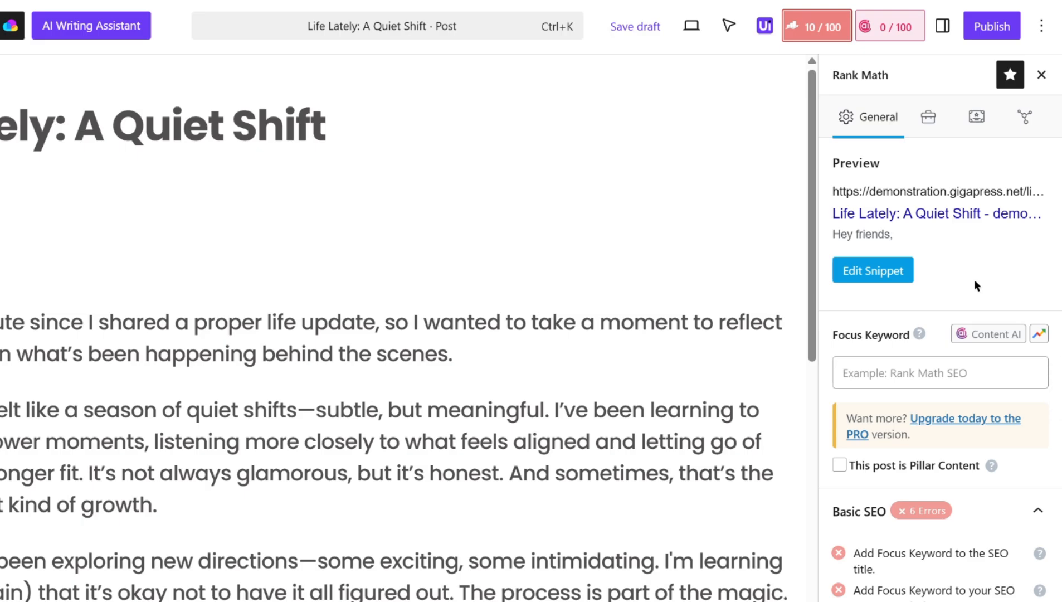
pyautogui.click(864, 283)
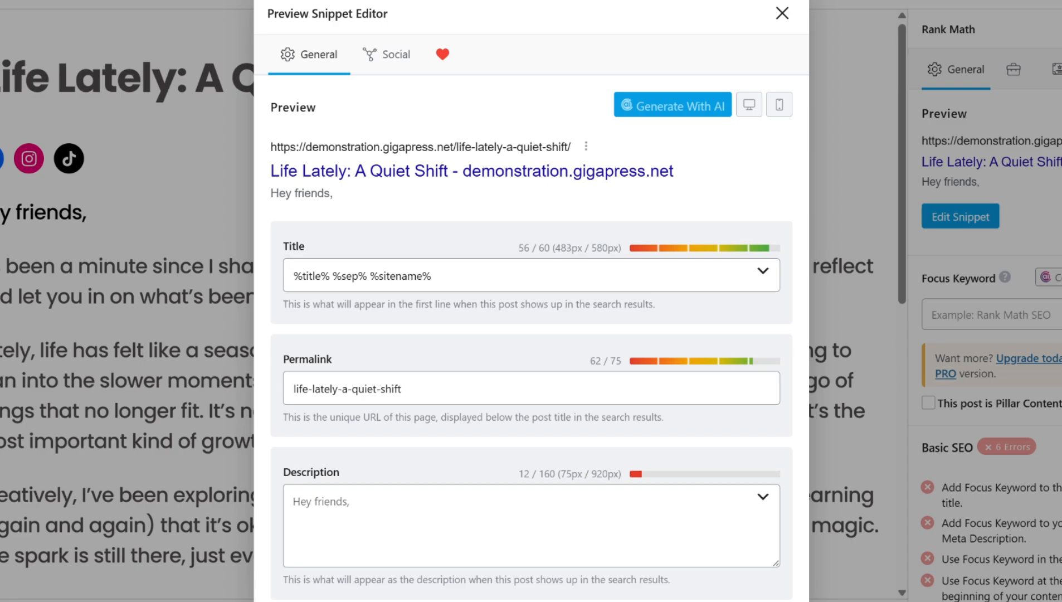
pyautogui.click(508, 272)
pyautogui.hotkey('ctrl', 'a')
pyautogui.write('Life Late')
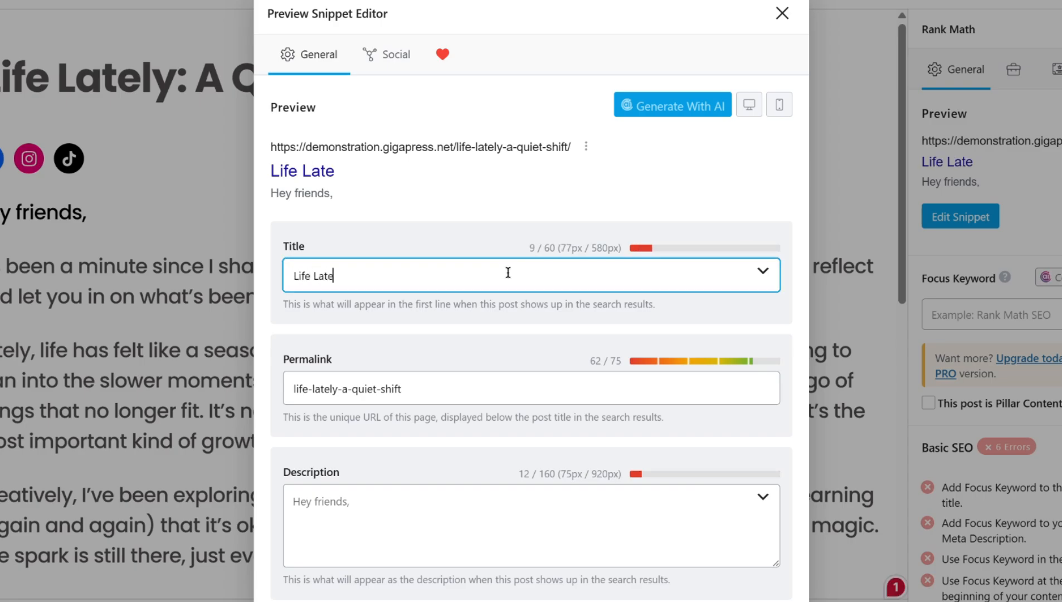
pyautogui.write('ly: Quite Shifts, Creative Gro')
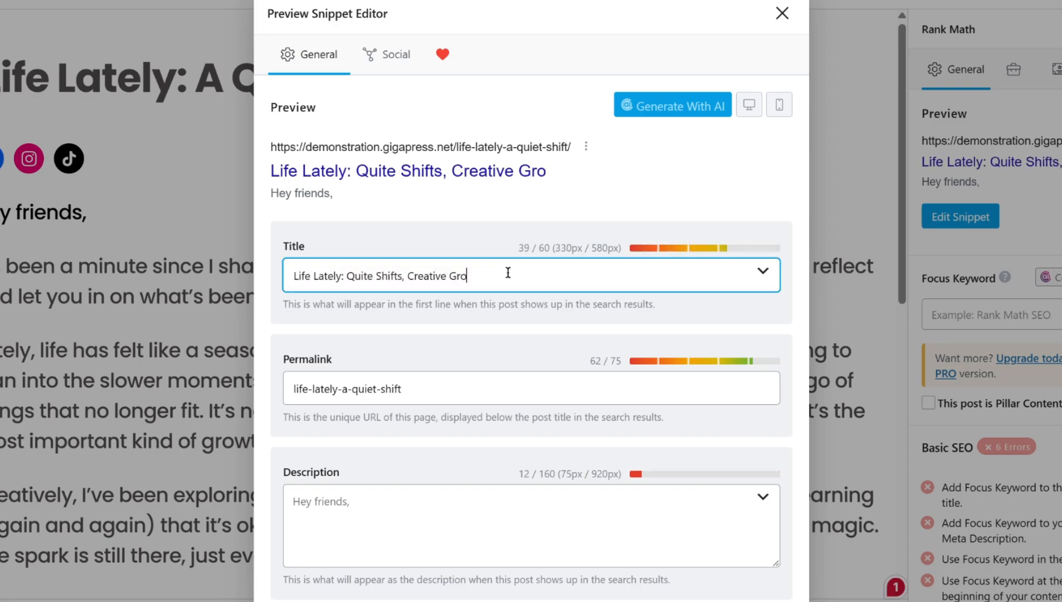
pyautogui.write('wth & Simplicity')
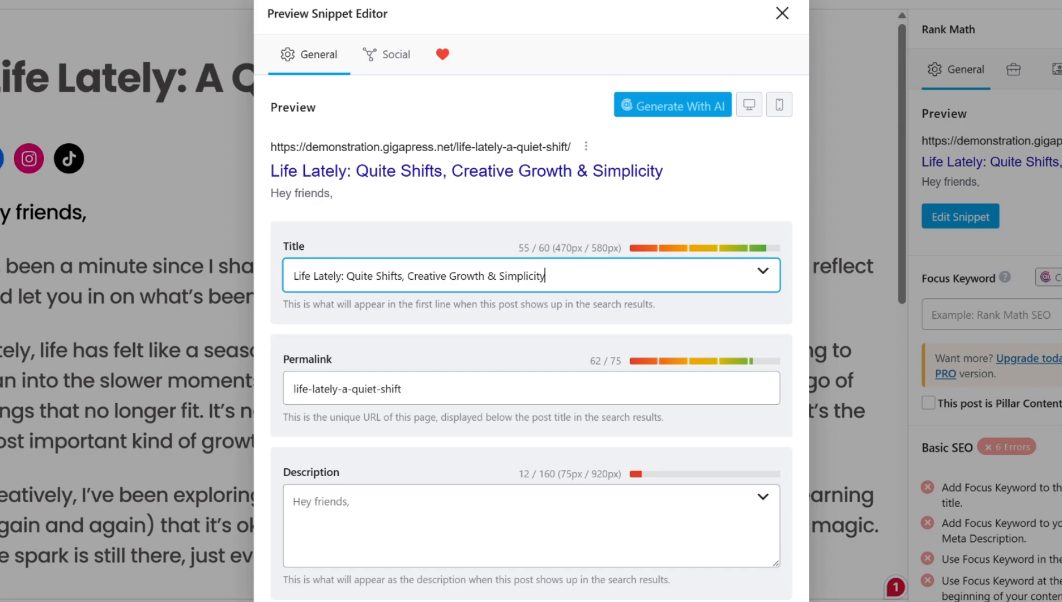
# - Shorten the permalink slug to life-lately-quiet-shift
pyautogui.click(348, 393)
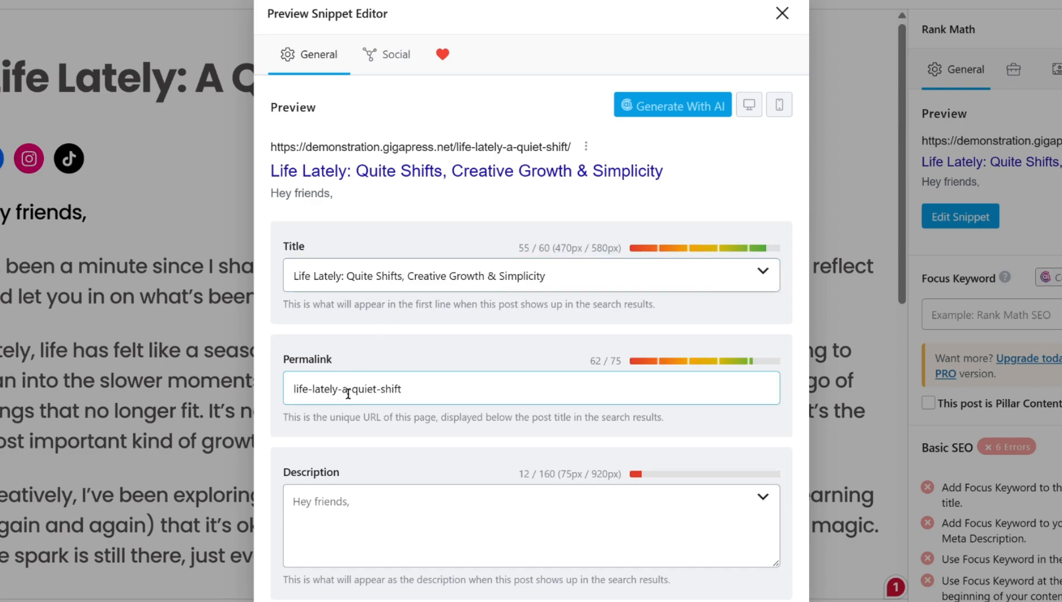
pyautogui.press('BackSpace')
pyautogui.press('BackSpace')
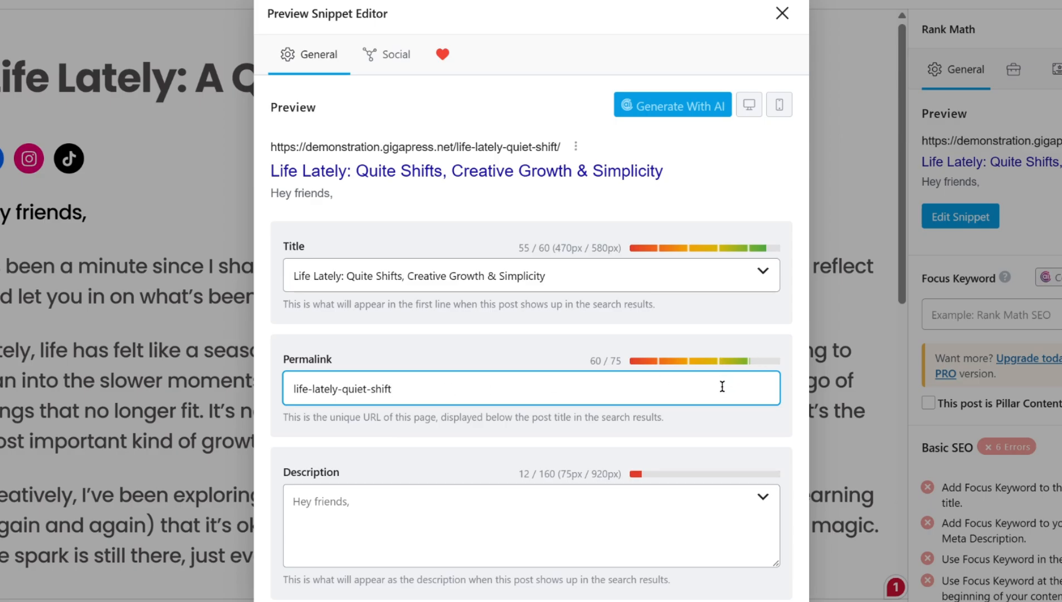
# - Write the meta description 'Life lately has been about slow shifts, creativity, and simplicity. A gentle reminder that quite growth still counts. This one's for you.'
pyautogui.click(708, 521)
pyautogui.write('Life lately has been about slow shif')
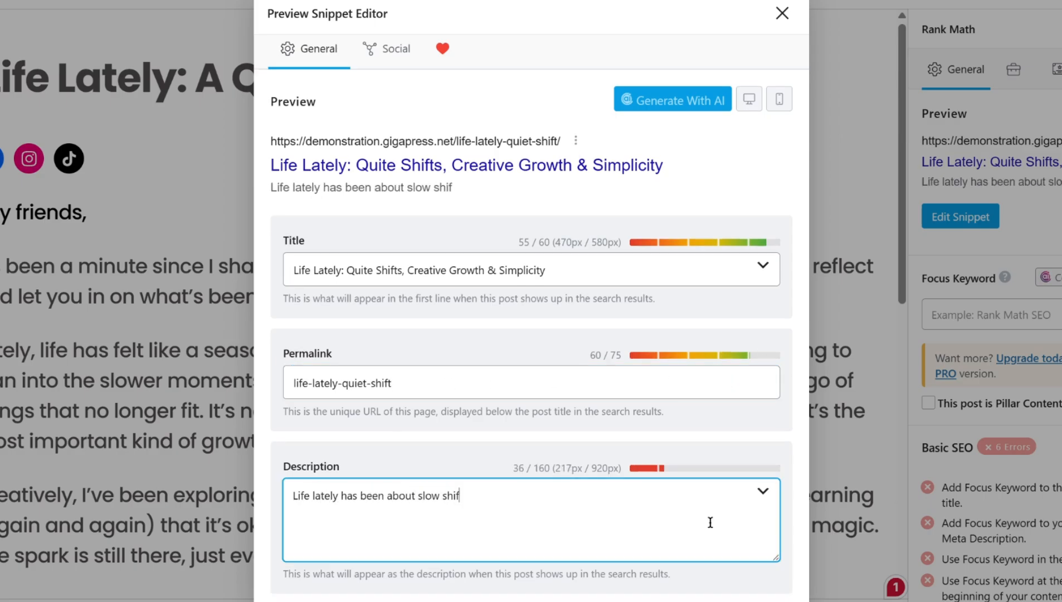
pyautogui.write('ts, creativity, and simplicity. A')
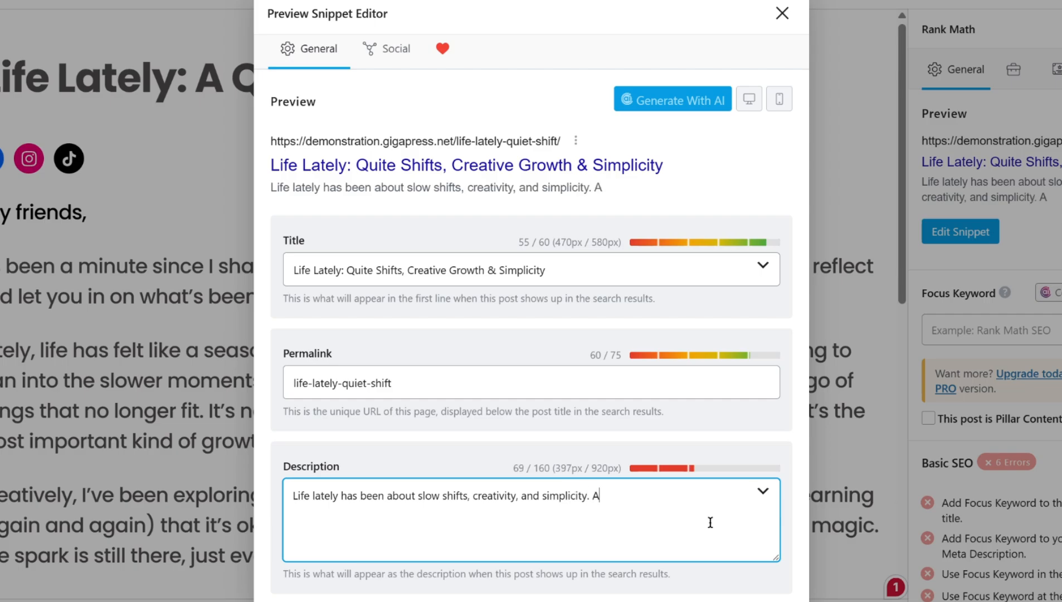
pyautogui.write(' gentle reminder that quite growt')
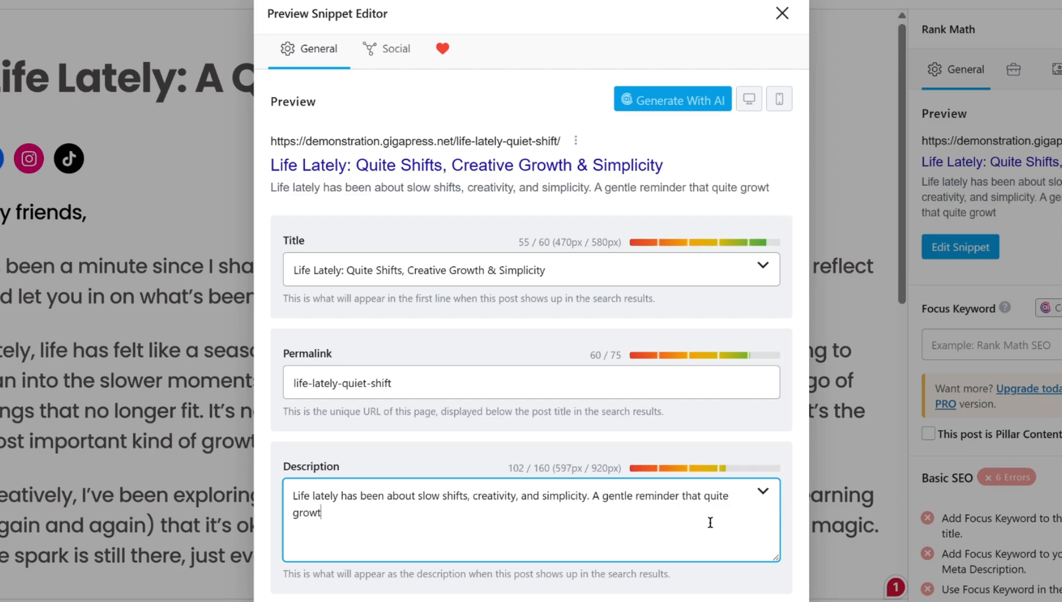
pyautogui.write('h still counts')
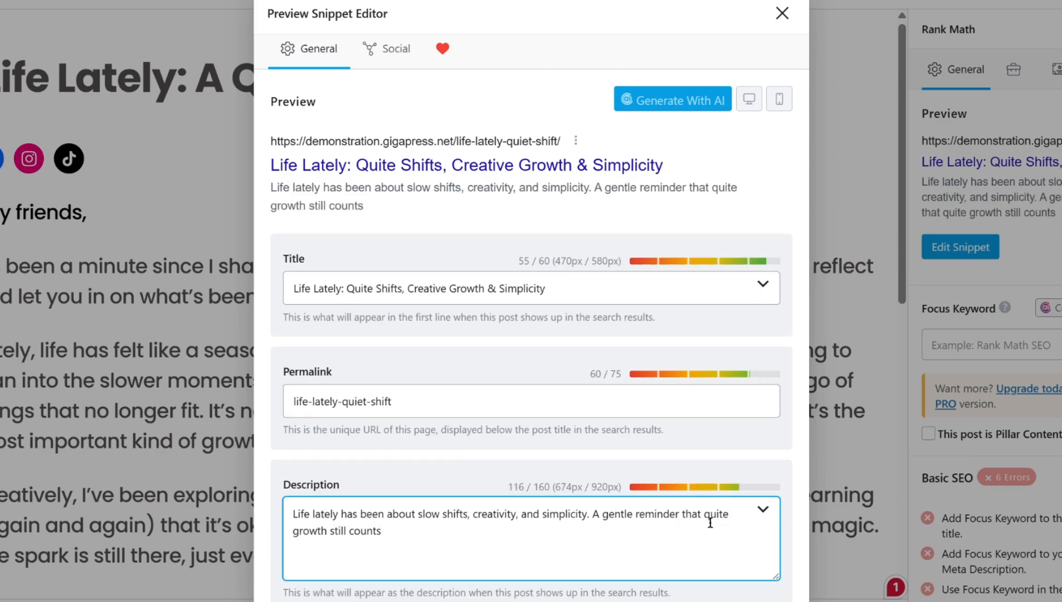
pyautogui.write(". This one's for you.")
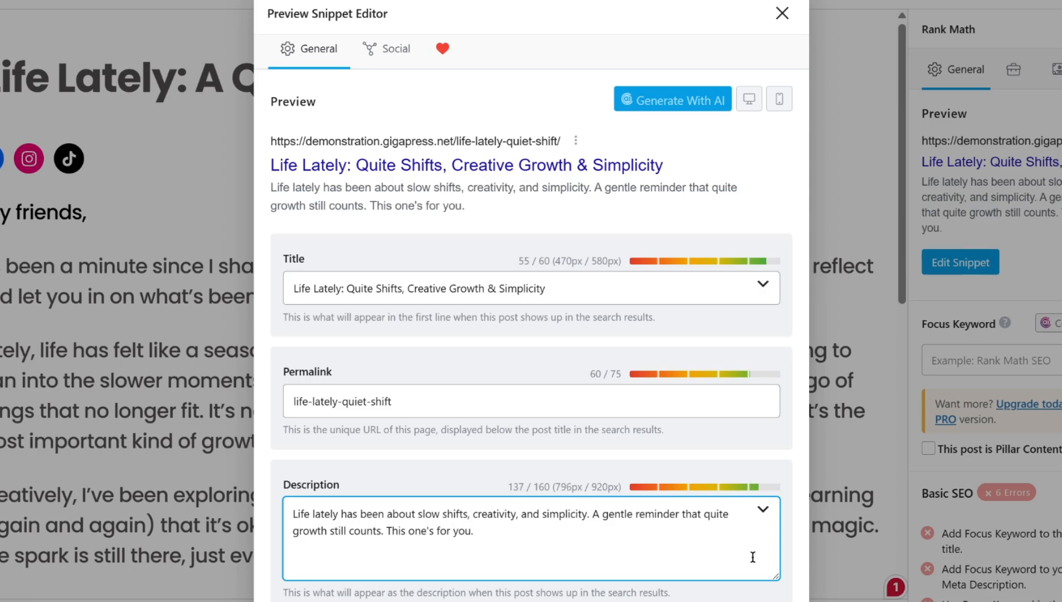
# - Review the desktop and mobile search previews and the Facebook and Twitter social previews, then close the snippet editor
pyautogui.click(747, 100)
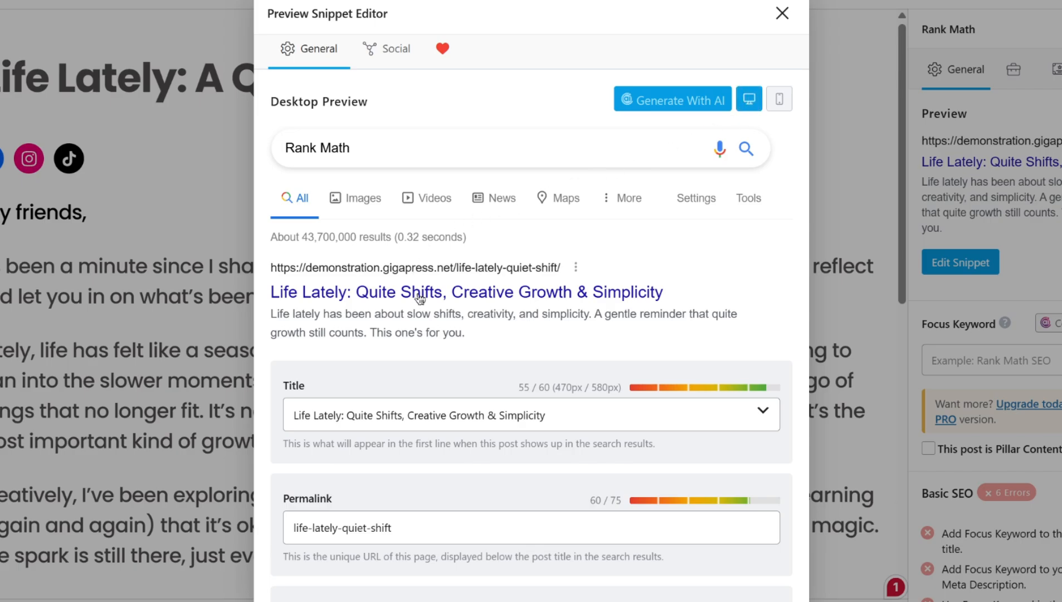
pyautogui.click(779, 99)
pyautogui.click(748, 99)
pyautogui.click(385, 53)
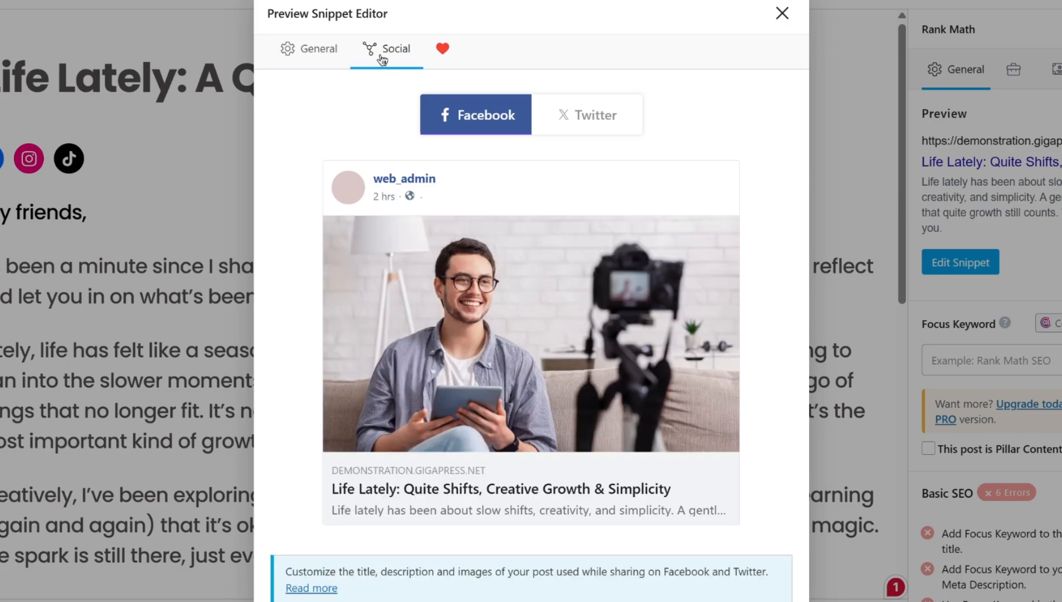
pyautogui.click(586, 116)
pyautogui.click(480, 115)
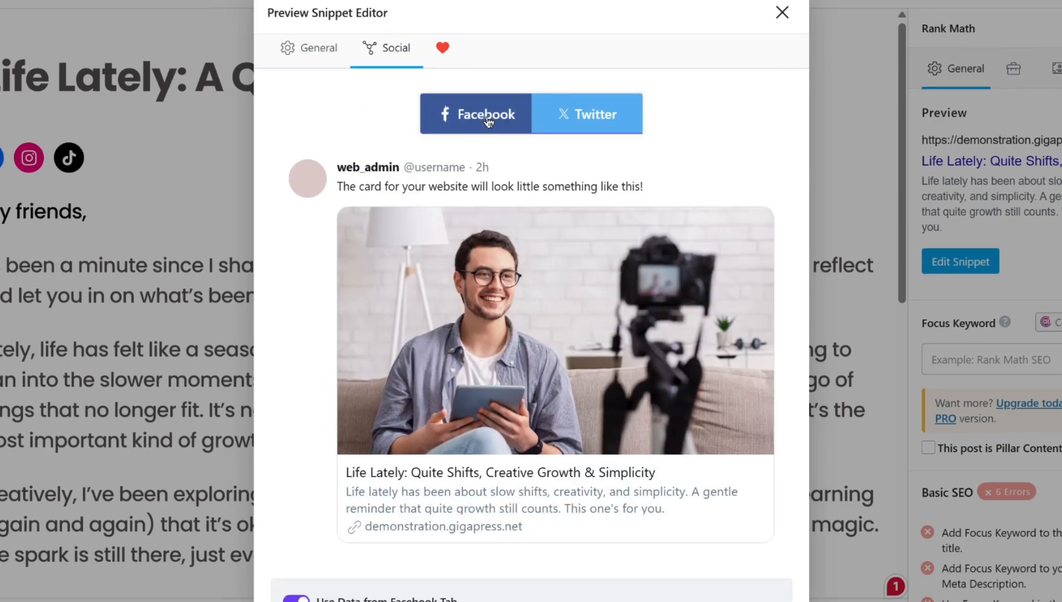
pyautogui.scroll(-5, 455, 132)
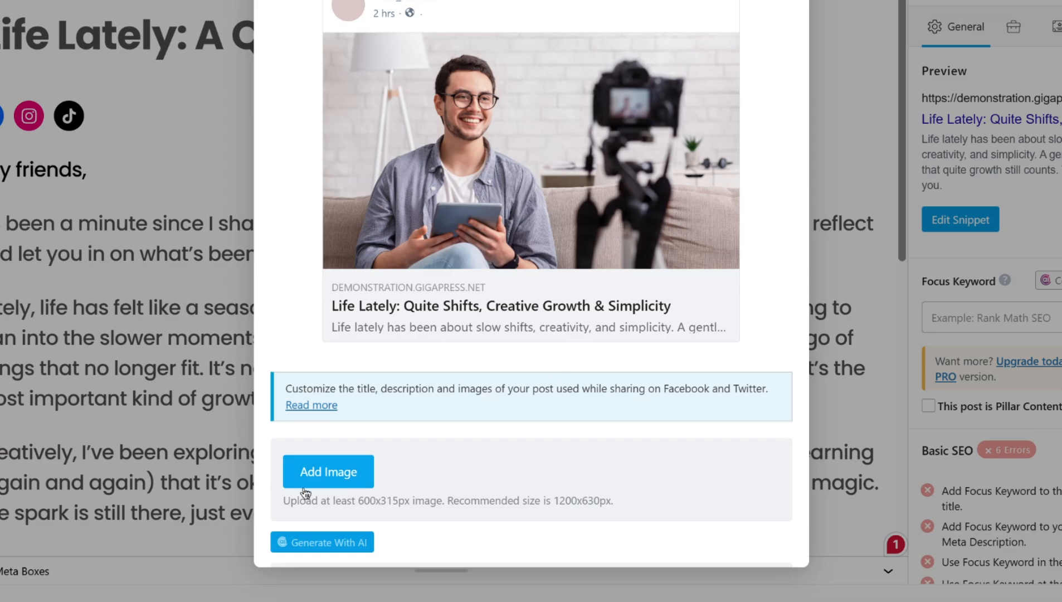
pyautogui.scroll(-2, 652, 478)
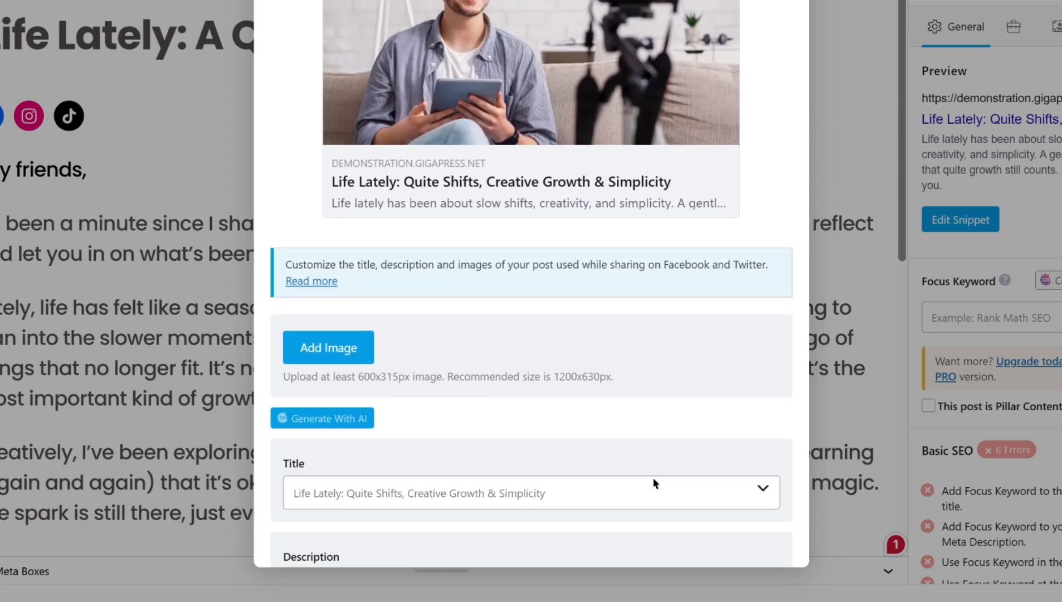
pyautogui.scroll(5, 651, 476)
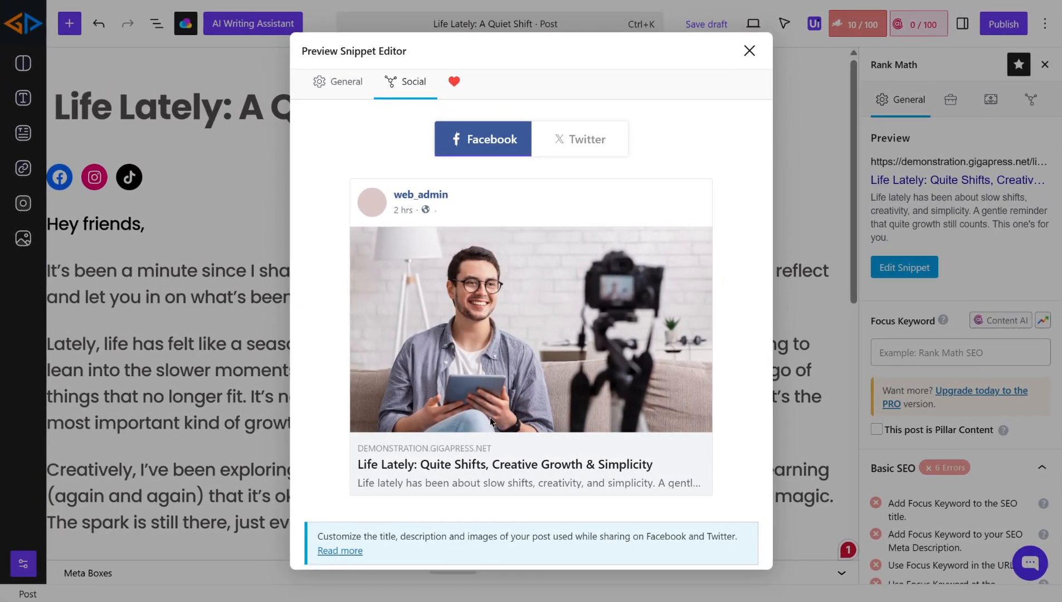
pyautogui.click(752, 49)
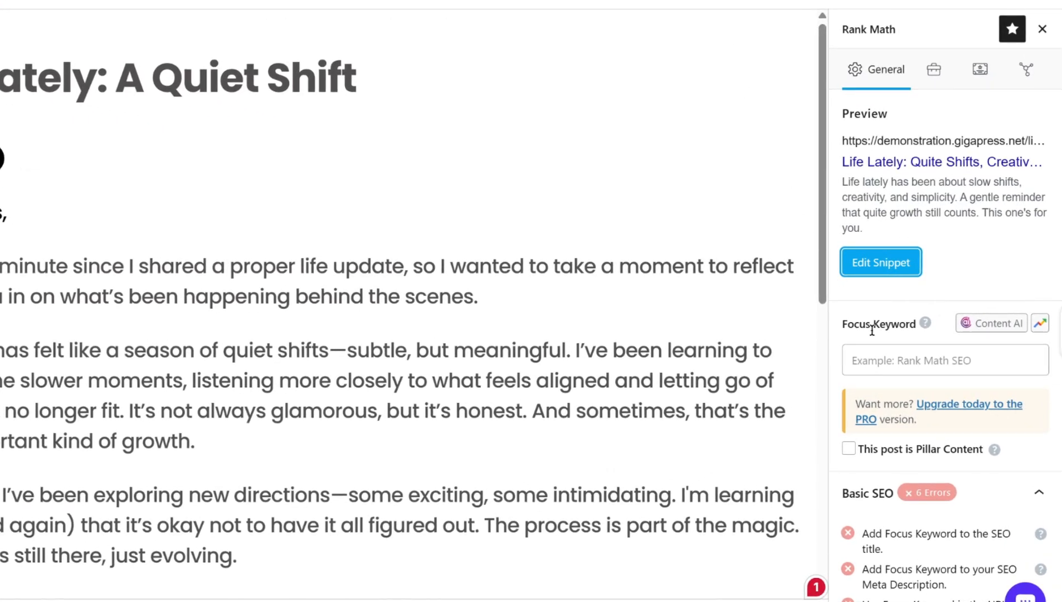
# - Add Life Lately Update as the post's focus keyword
pyautogui.click(912, 367)
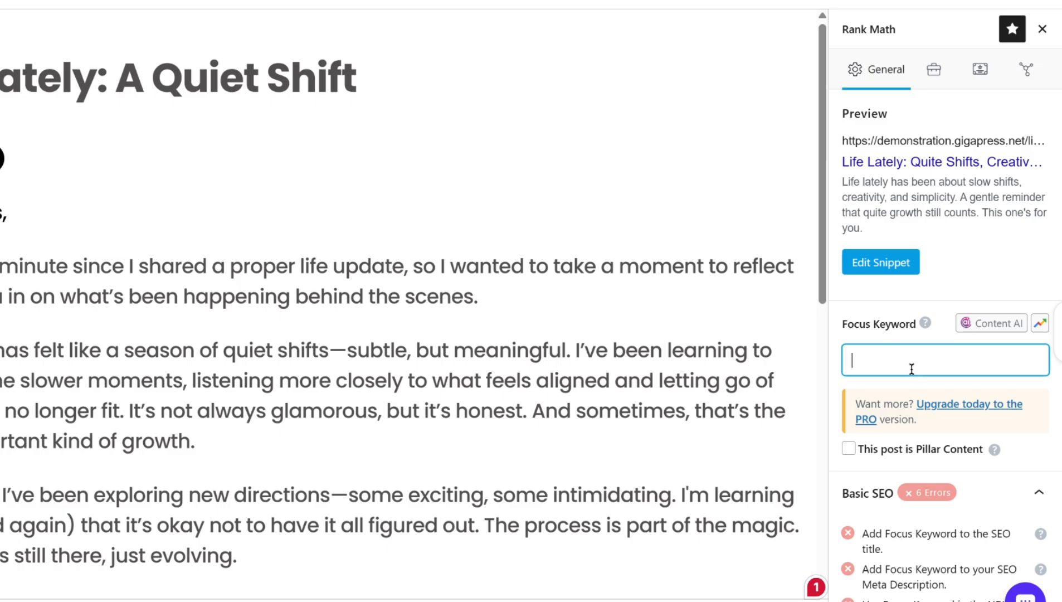
pyautogui.write('Life Lately Update')
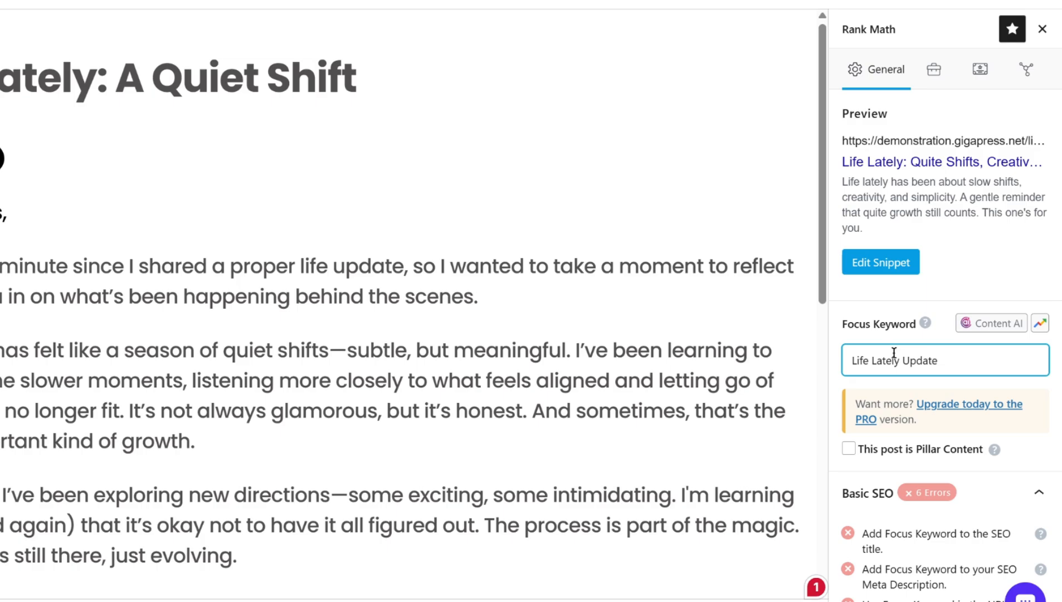
pyautogui.press('Return')
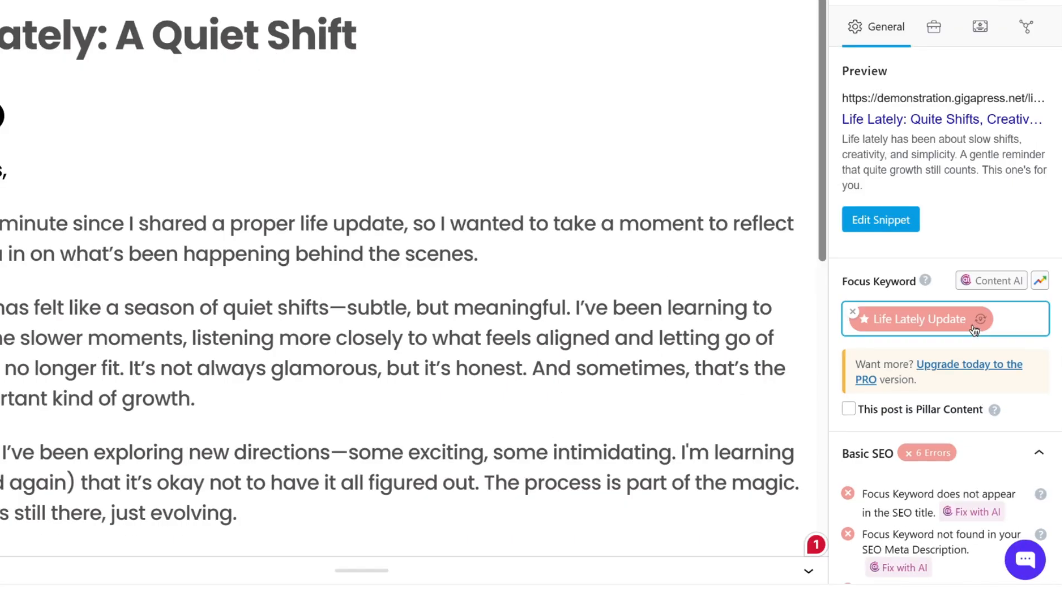
# - Apply the AI fix for the focus keyword missing from the meta description and approve the generated snippet
pyautogui.scroll(-3, 973, 330)
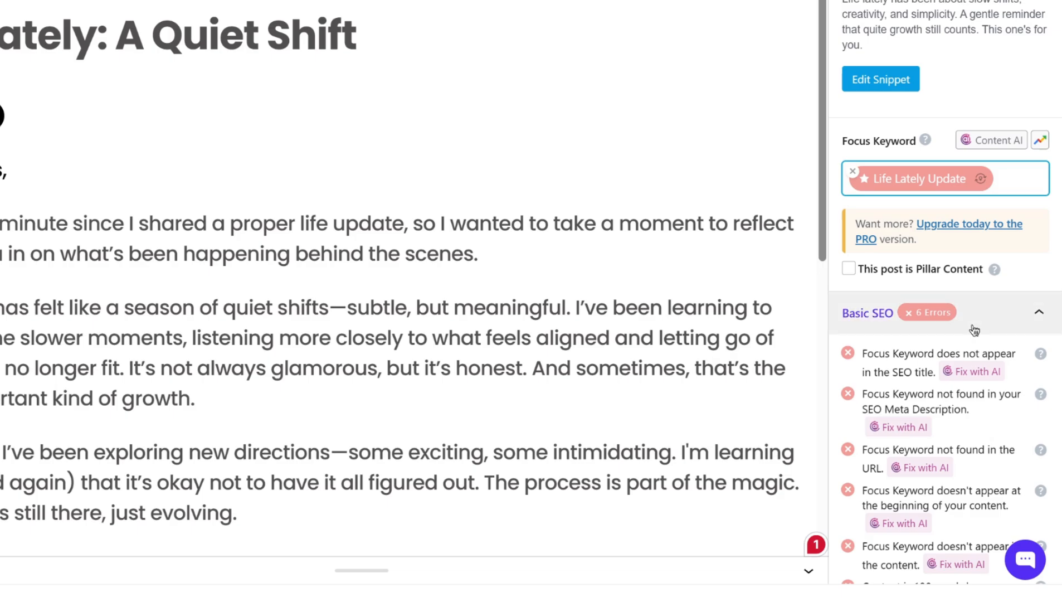
pyautogui.scroll(-3, 972, 329)
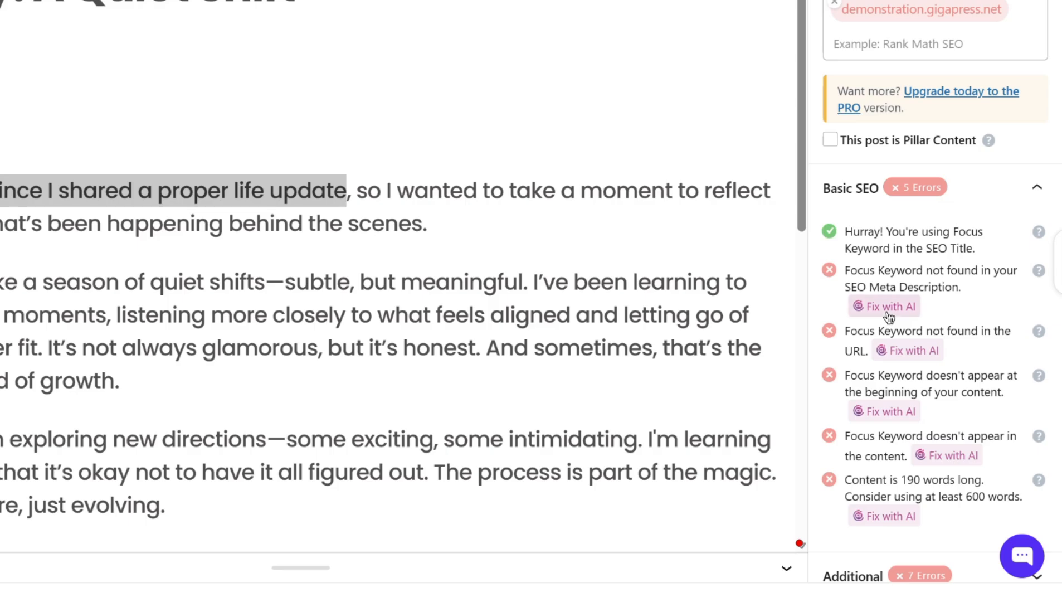
pyautogui.click(886, 307)
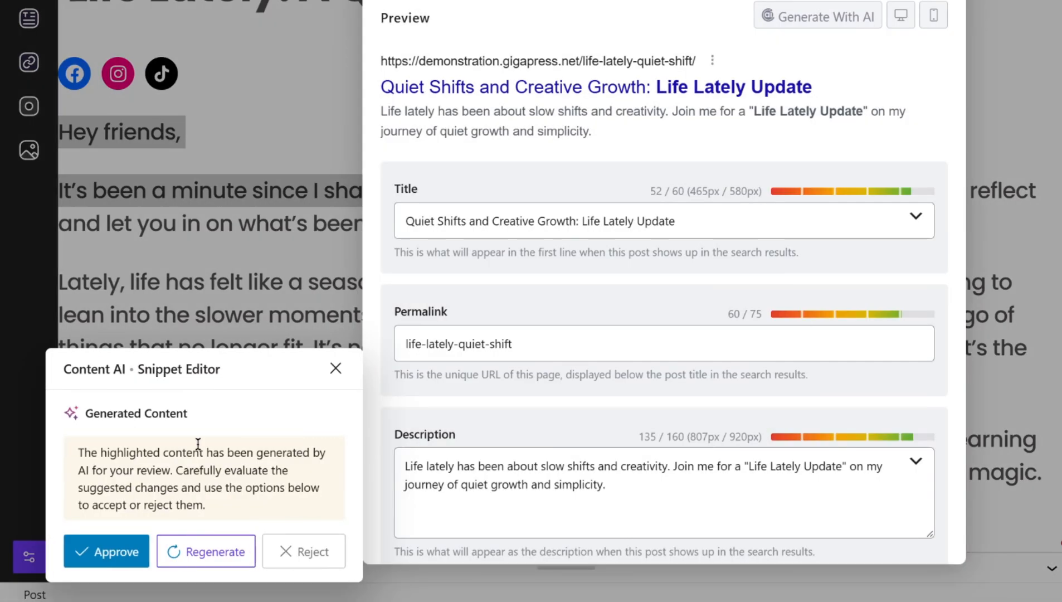
pyautogui.click(99, 553)
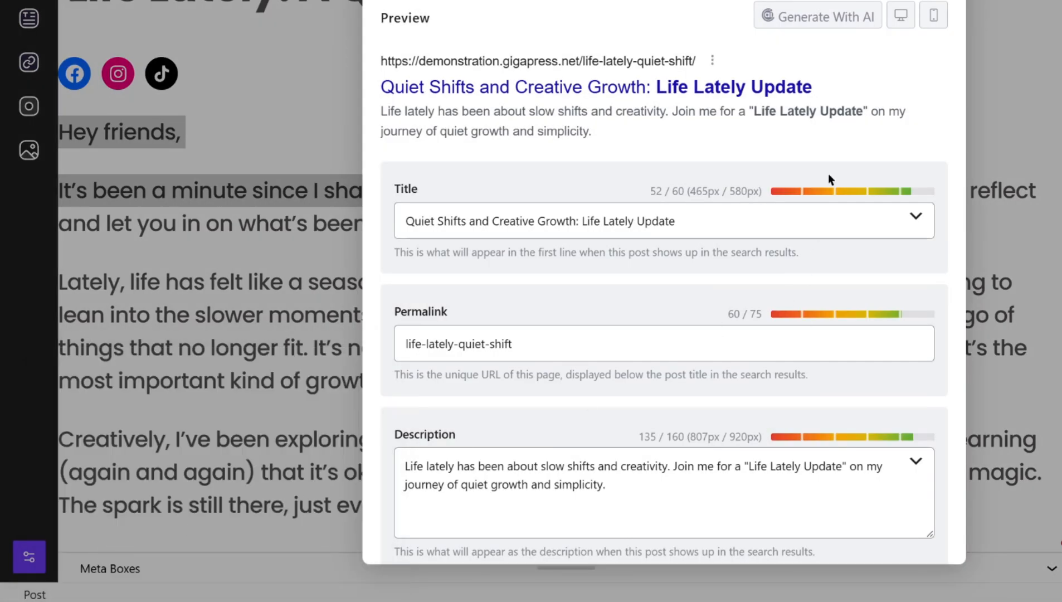
# - Apply the AI fix to put the focus keyword in the URL, approve it and close the snippet editor
pyautogui.click(990, 370)
pyautogui.click(940, 381)
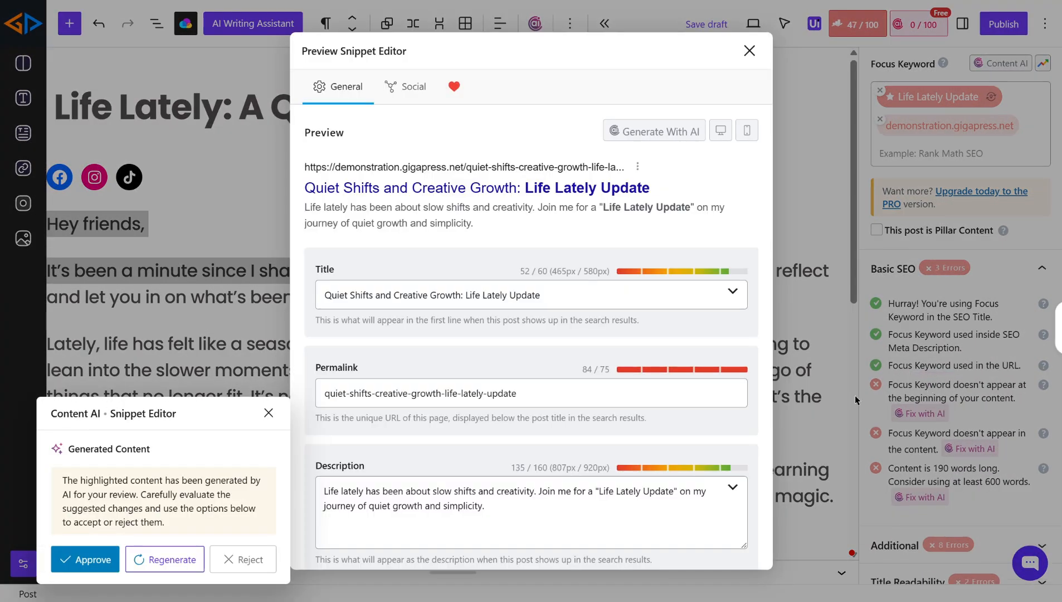
pyautogui.click(100, 561)
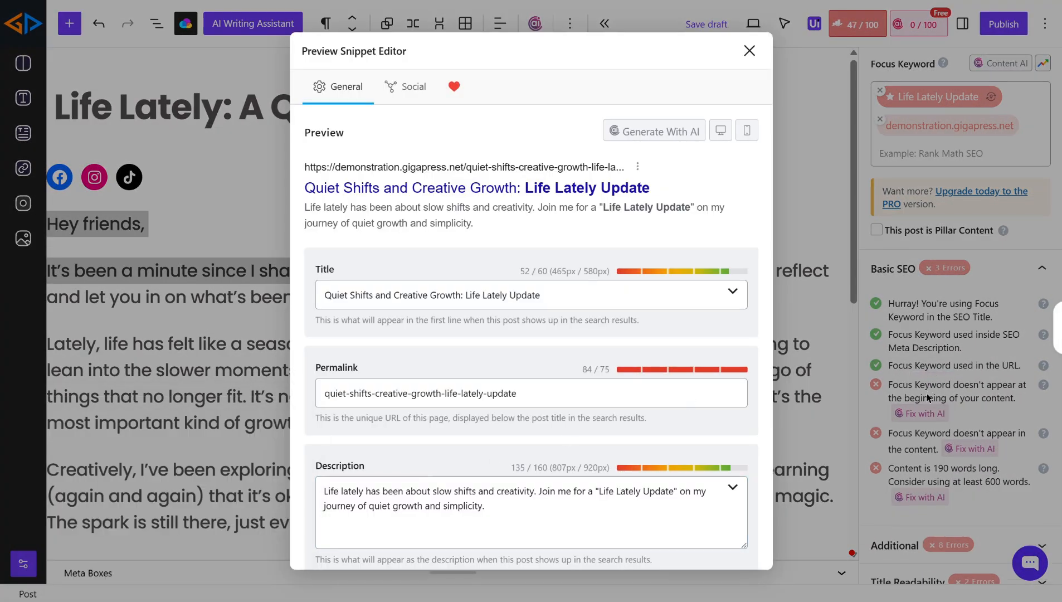
pyautogui.click(750, 51)
# - Apply AI fixes to place the focus keyword at the start of the content and expand the content length
pyautogui.click(905, 413)
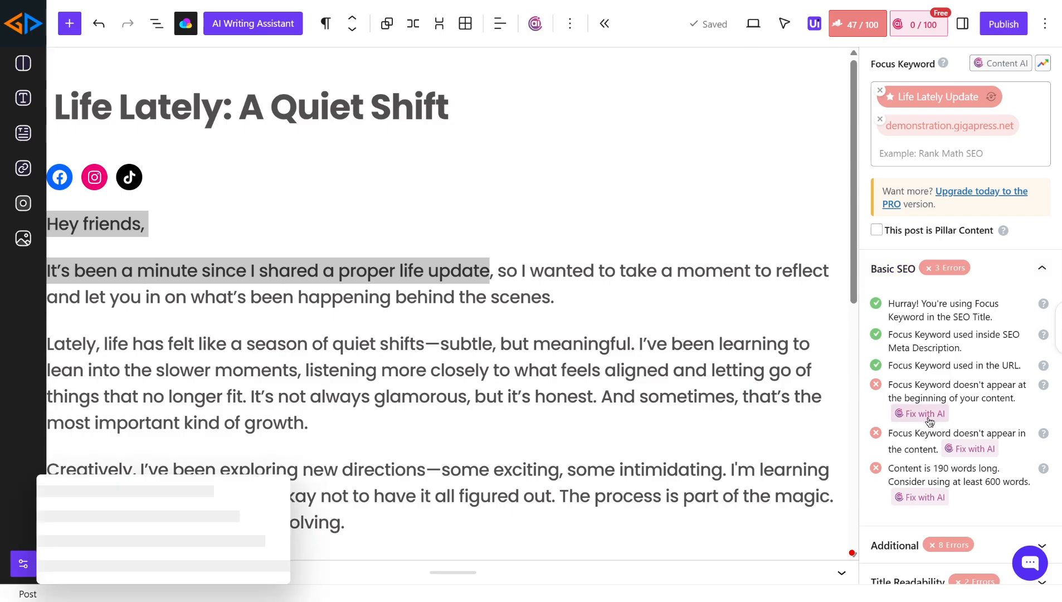
pyautogui.click(83, 558)
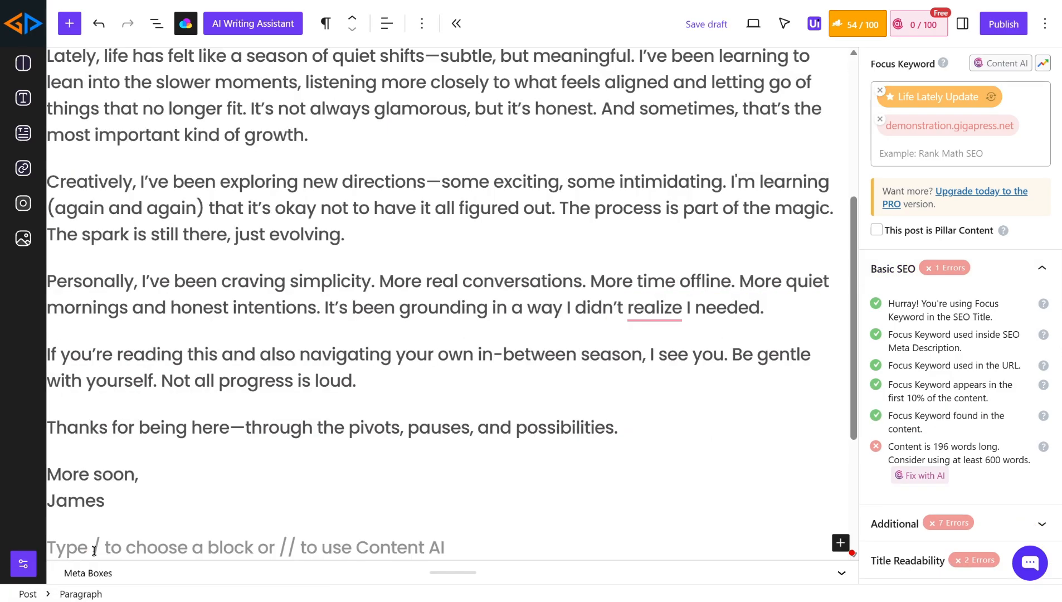
pyautogui.click(898, 476)
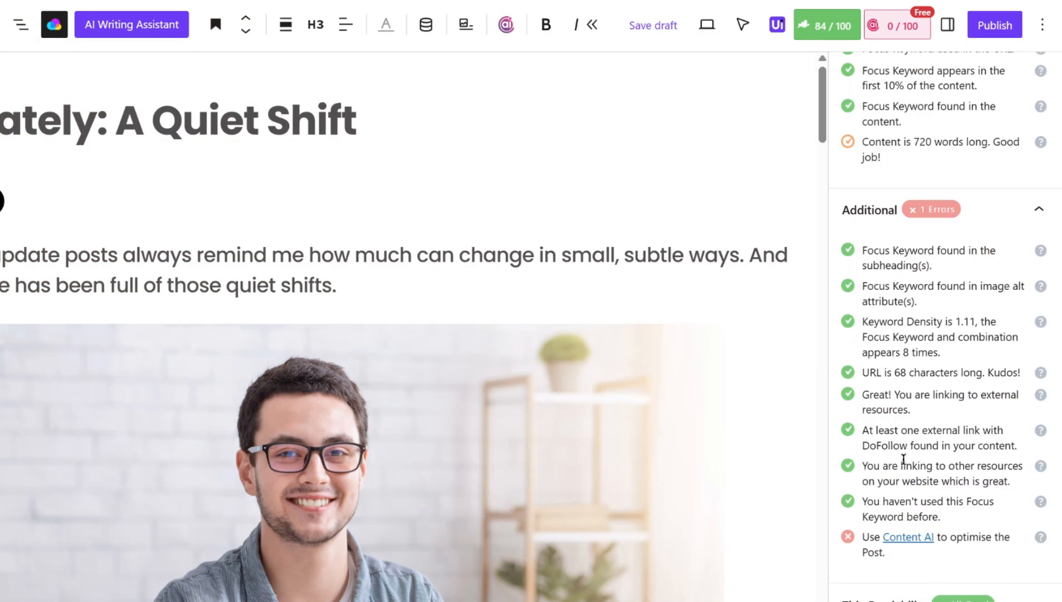
# - Review the SEO check results, then the Advanced robots meta and Schema tabs of the Rank Math panel
pyautogui.scroll(5, 903, 458)
pyautogui.scroll(6, 903, 460)
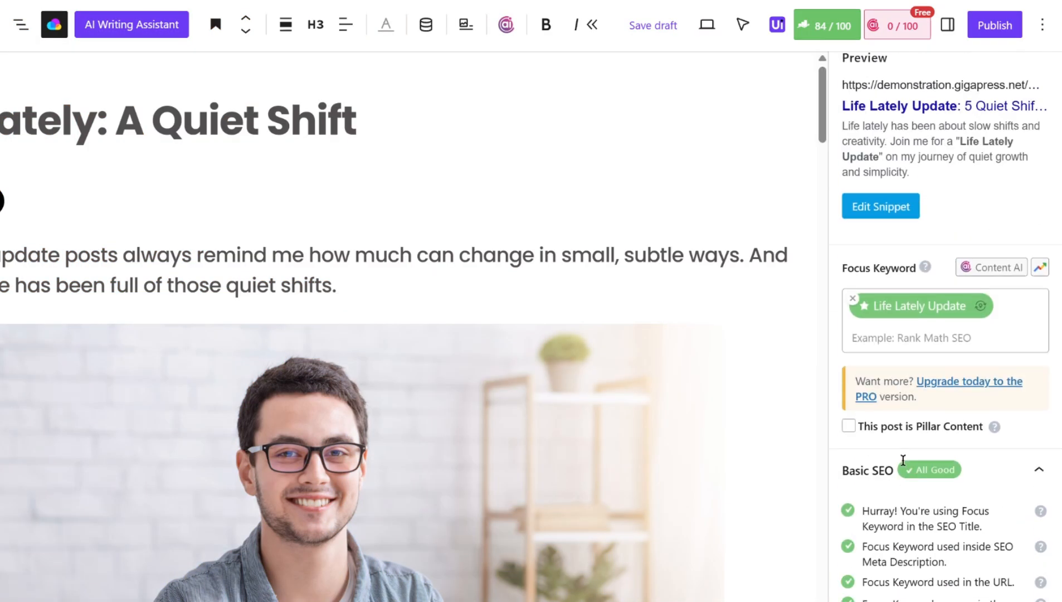
pyautogui.click(940, 122)
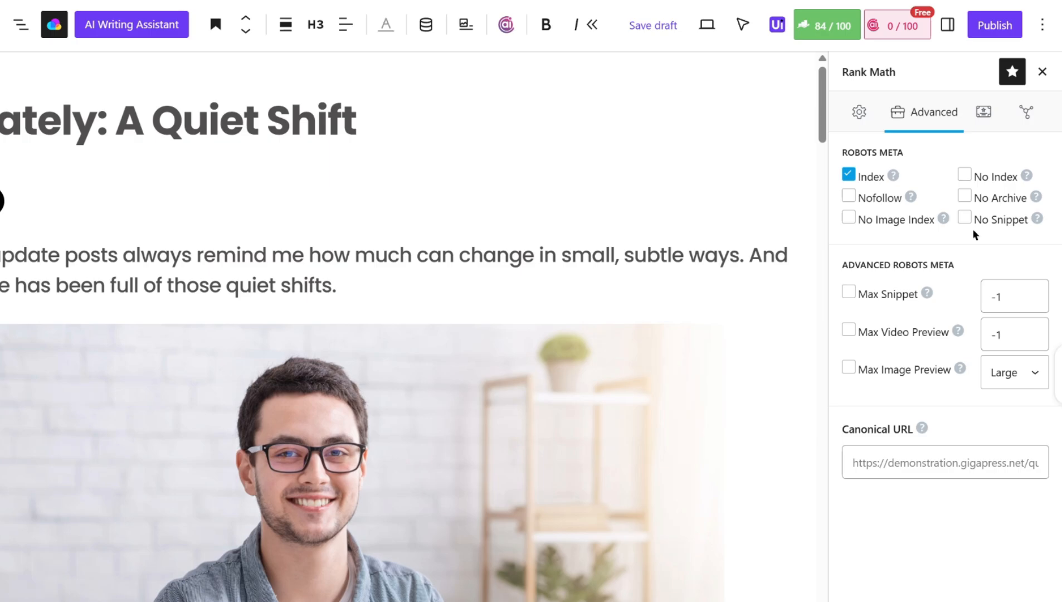
pyautogui.click(990, 114)
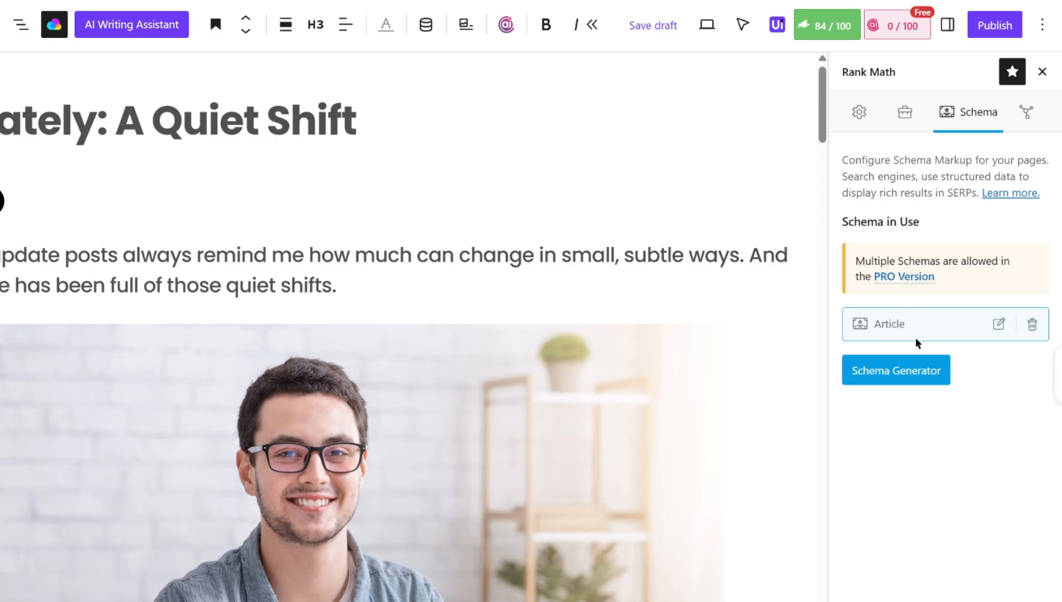
# - Open the Schema Generator and inspect the Article schema builder fields, closing it without saving
pyautogui.click(907, 375)
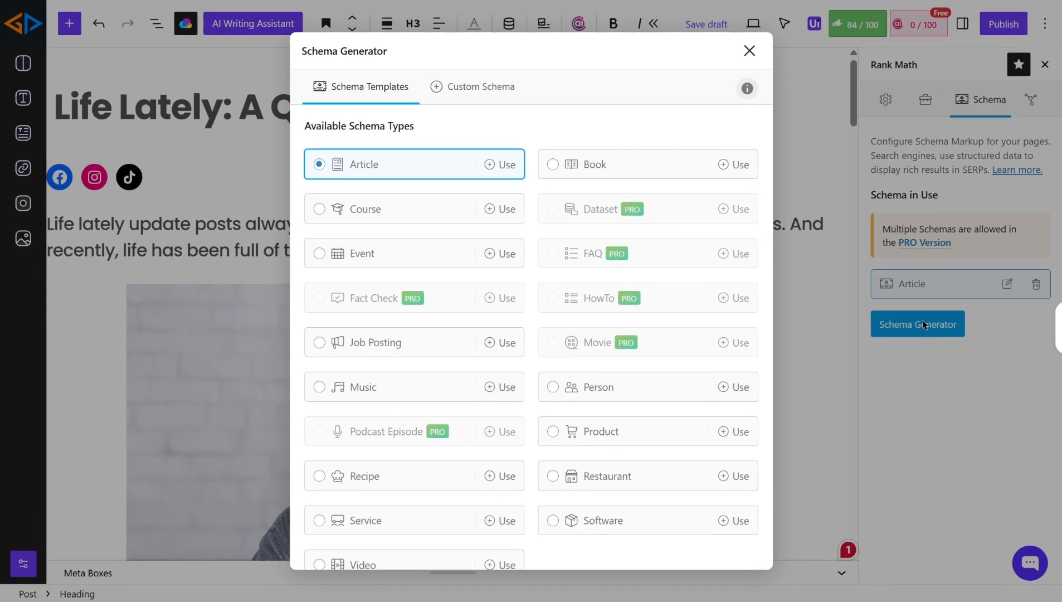
pyautogui.click(492, 165)
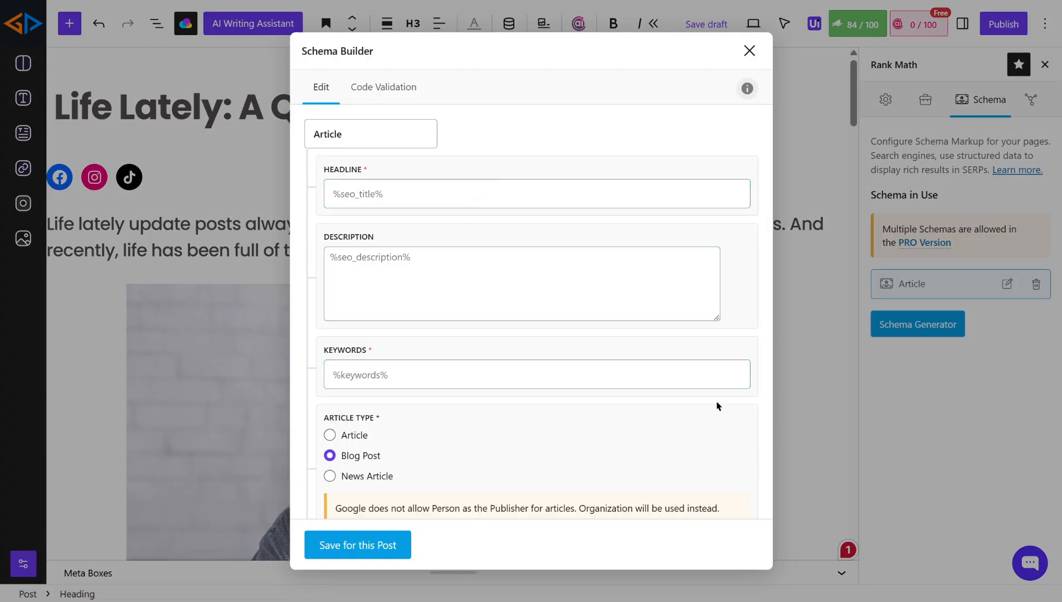
pyautogui.click(577, 388)
pyautogui.press('Escape')
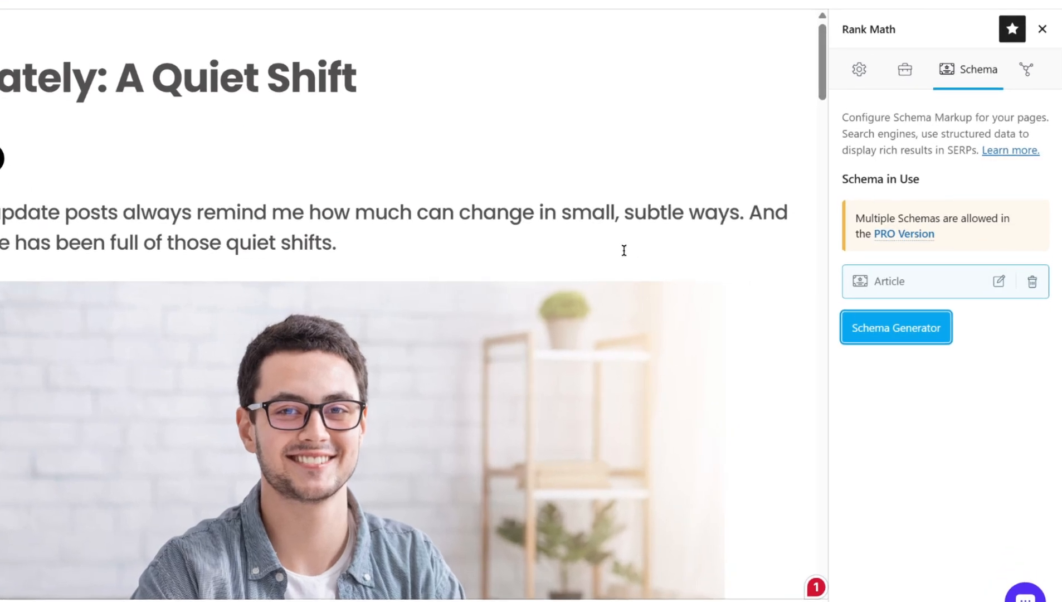
# - Preview the post's Facebook social snippet in the Rank Math panel, then return to the General tab
pyautogui.click(859, 69)
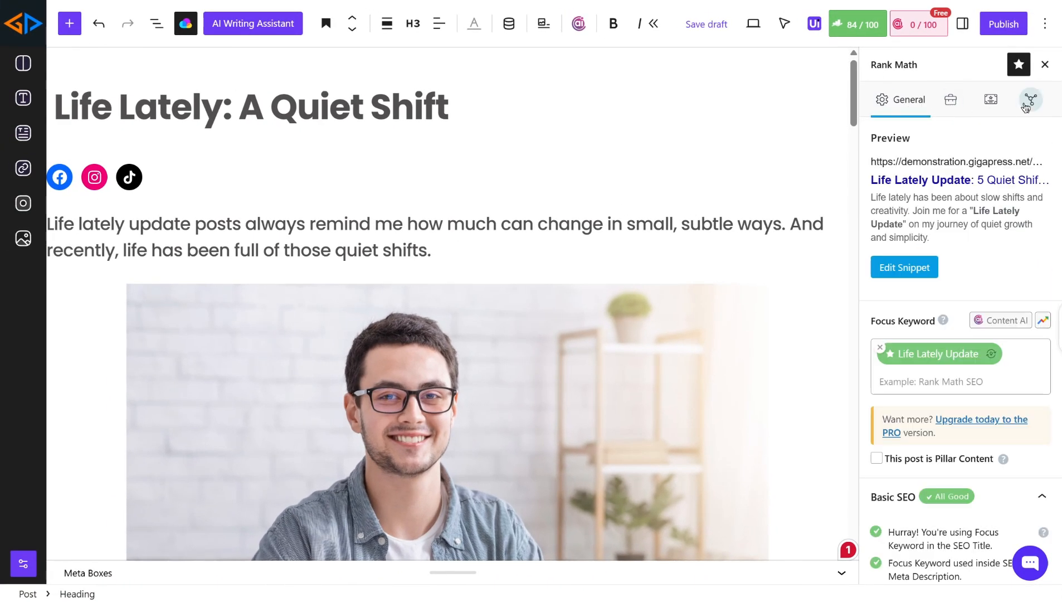
pyautogui.click(1030, 100)
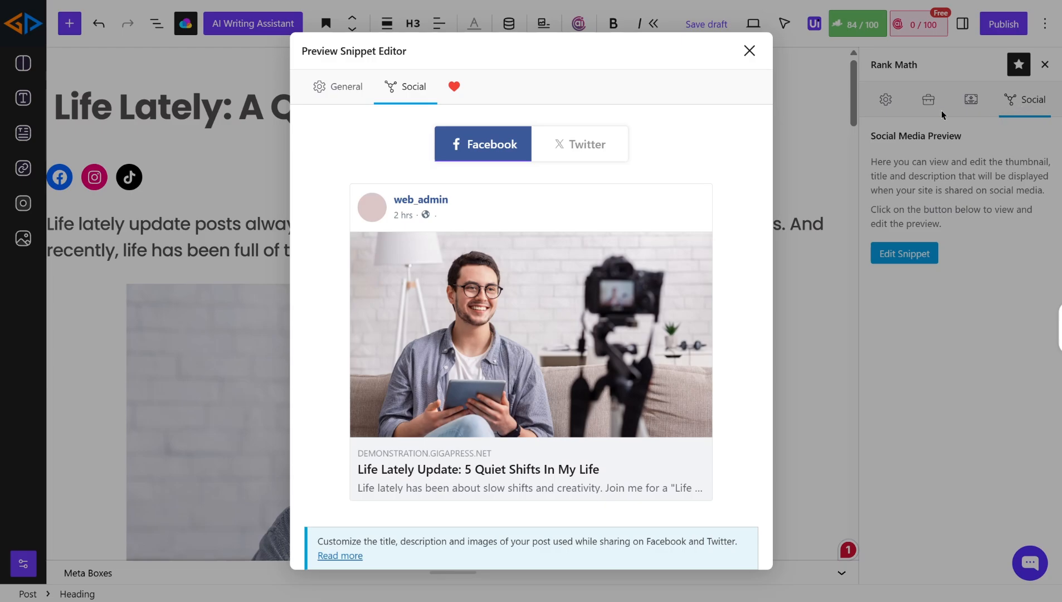
pyautogui.click(749, 51)
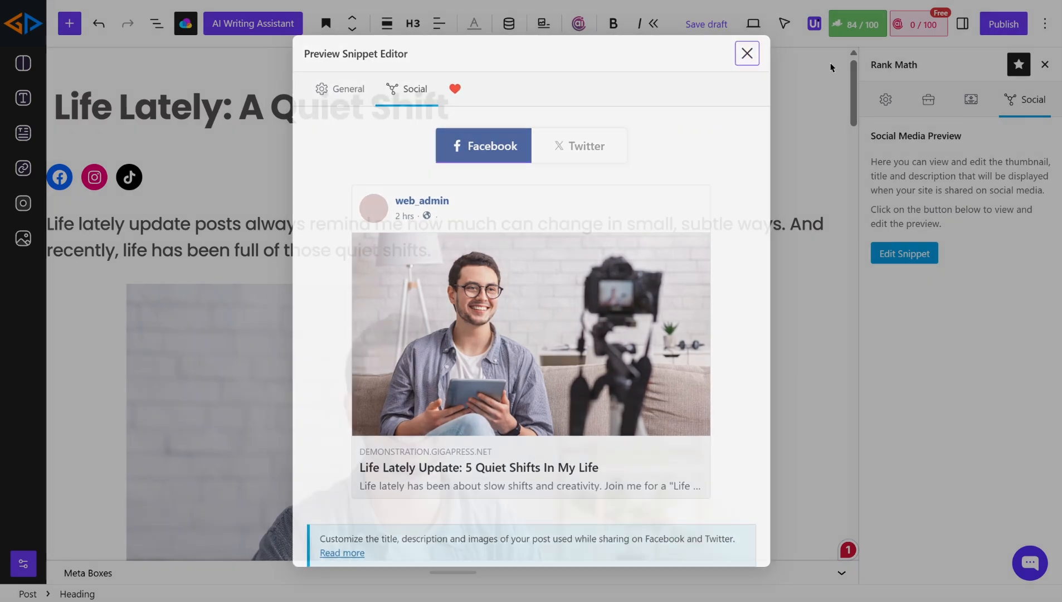
pyautogui.click(886, 100)
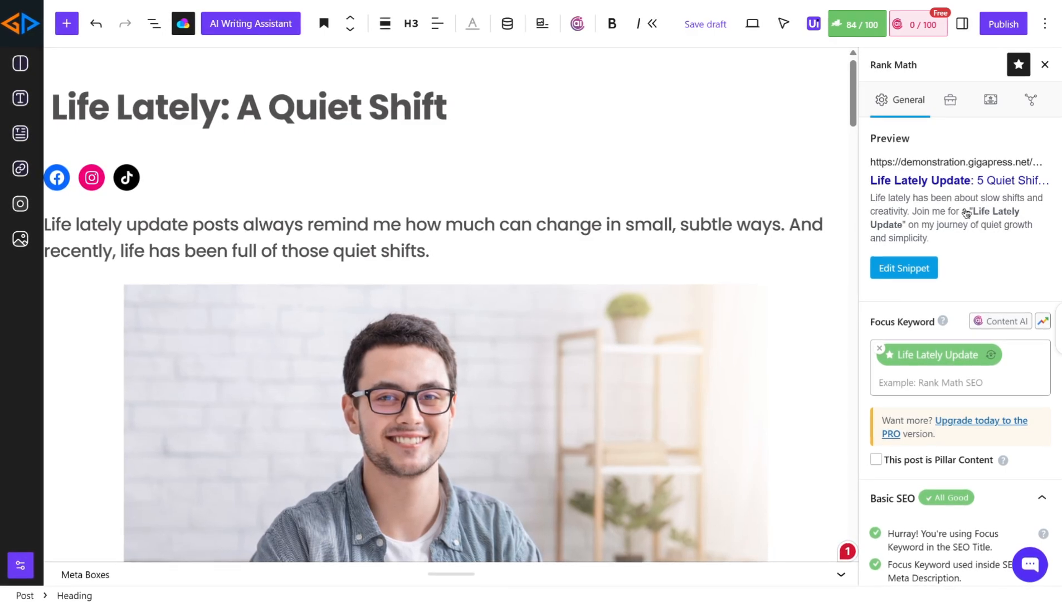
# - Expand and review the Additional SEO checks in the Rank Math panel
pyautogui.scroll(-4, 959, 353)
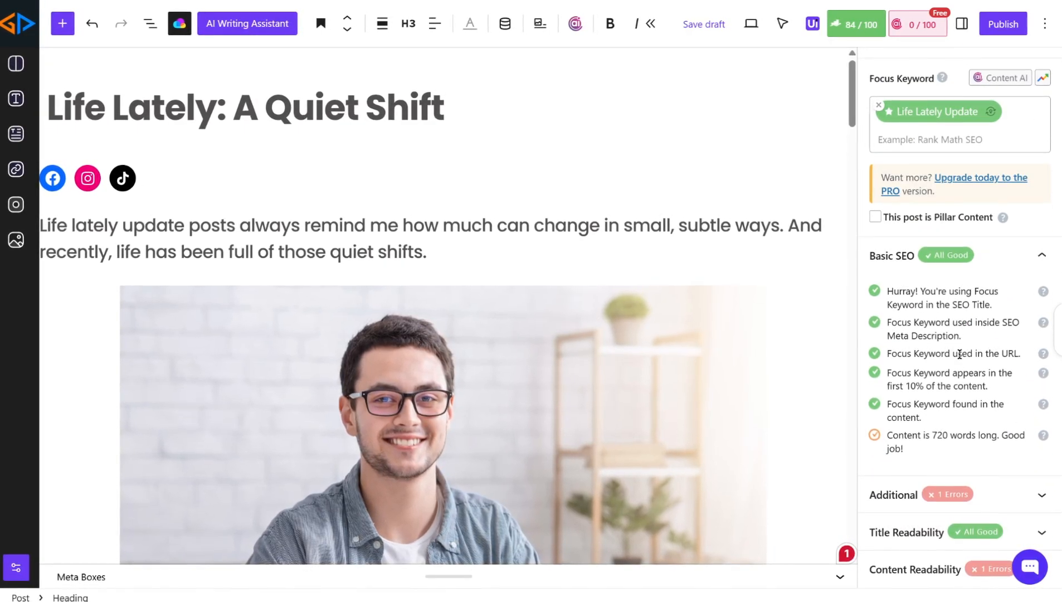
pyautogui.click(932, 496)
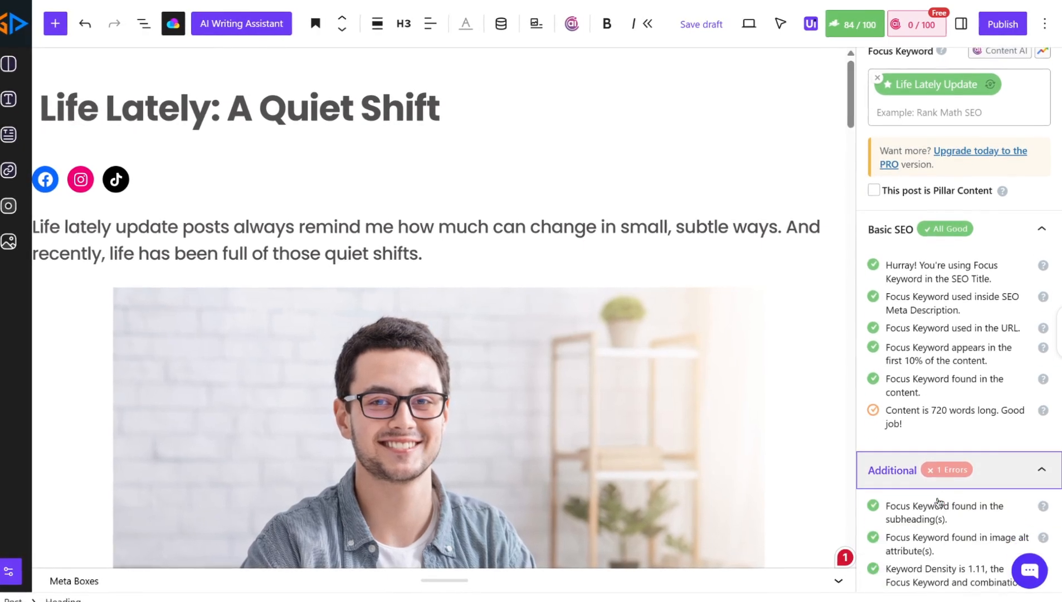
pyautogui.scroll(-3, 942, 490)
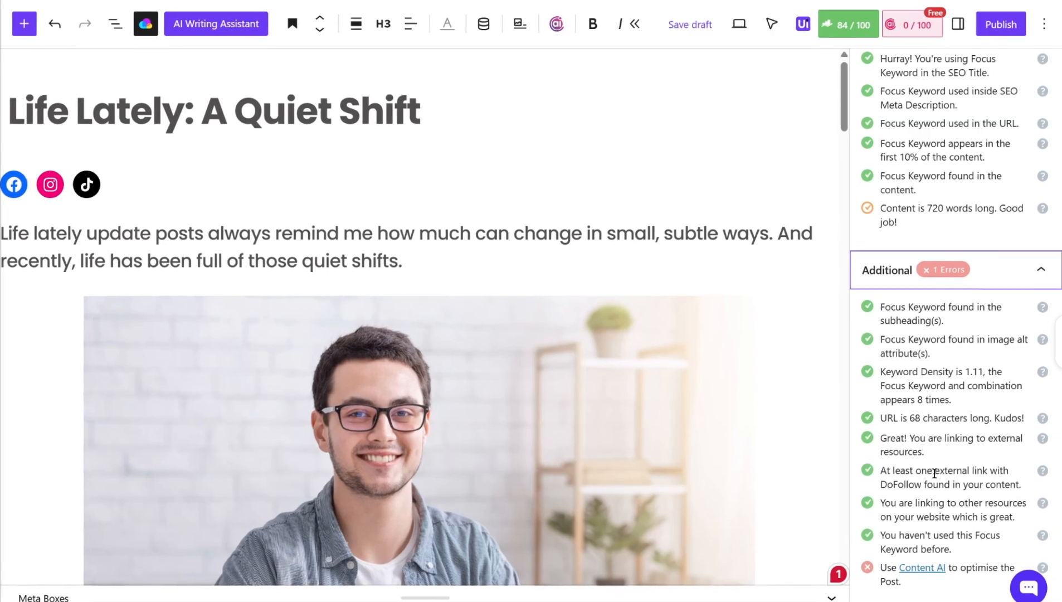
pyautogui.scroll(-2, 930, 501)
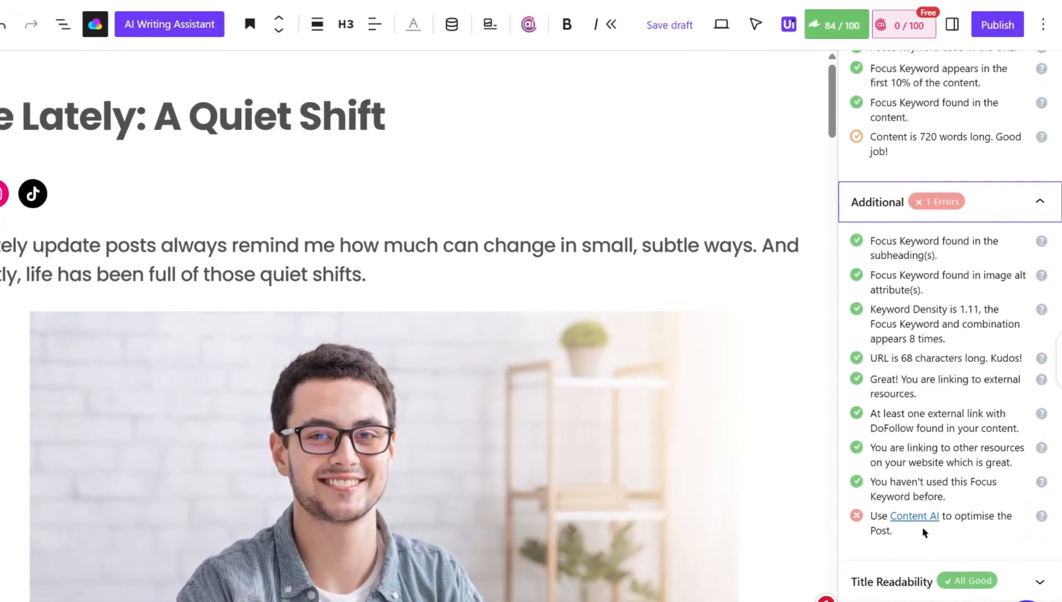
pyautogui.scroll(5, 920, 532)
pyautogui.scroll(6, 920, 538)
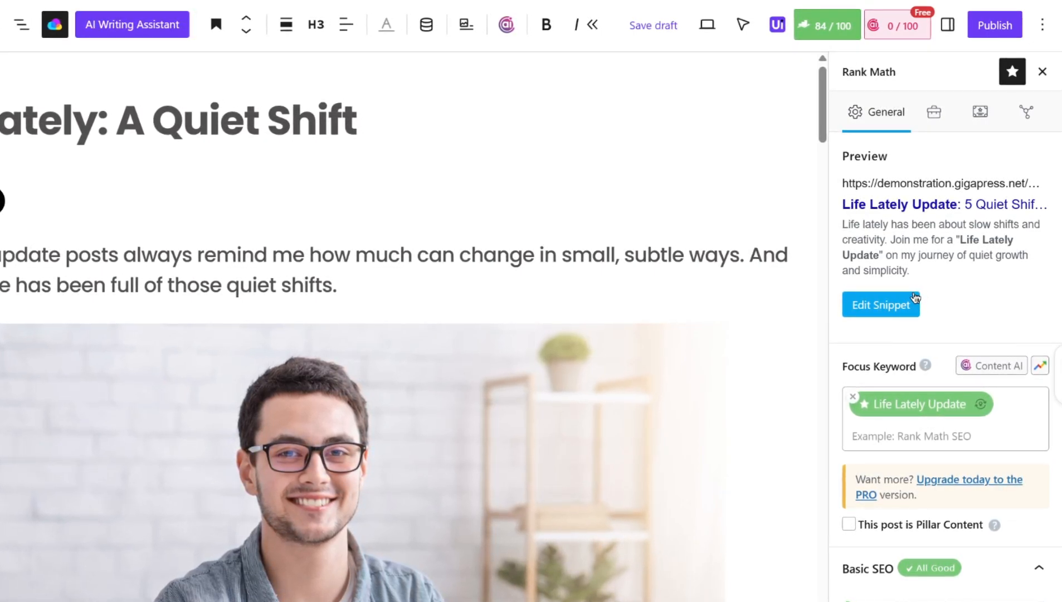
pyautogui.scroll(-8, 941, 427)
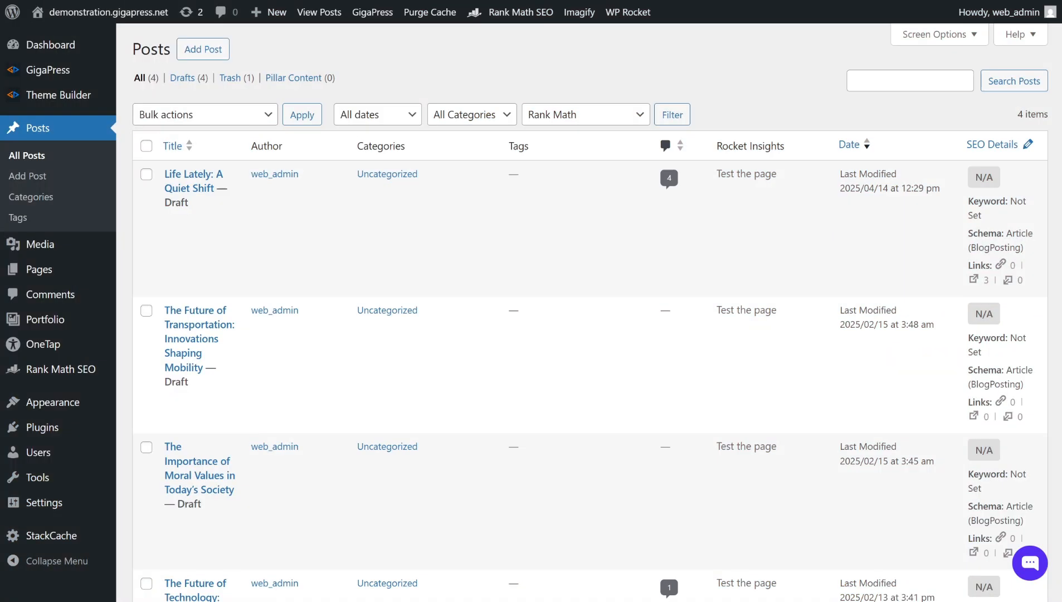
# - Open Rank Math Analytics and connect Google Services, granting all requested access permissions on the Google account
pyautogui.moveTo(90, 372)
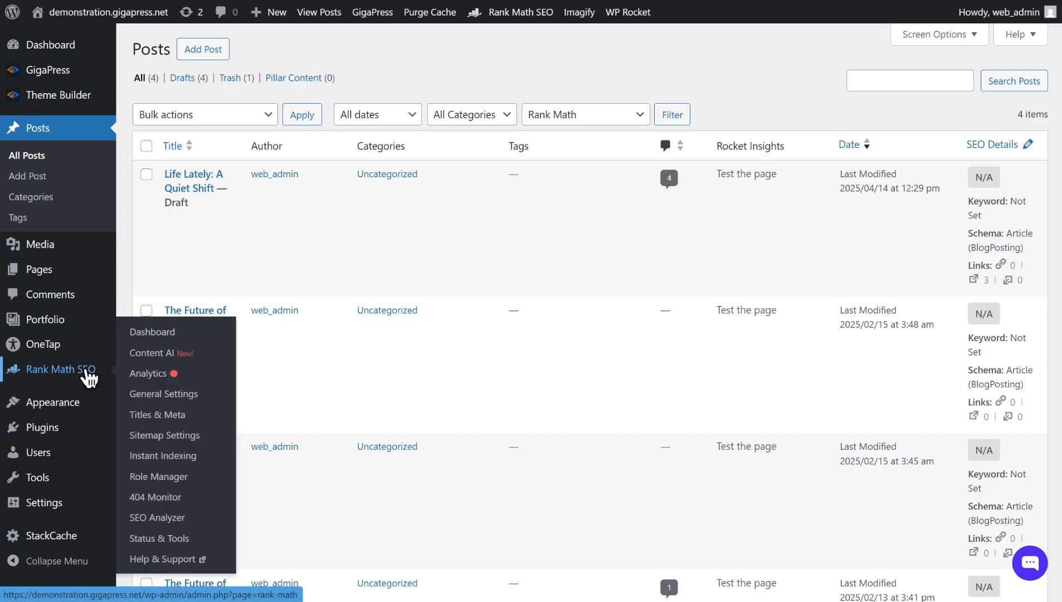
pyautogui.click(144, 378)
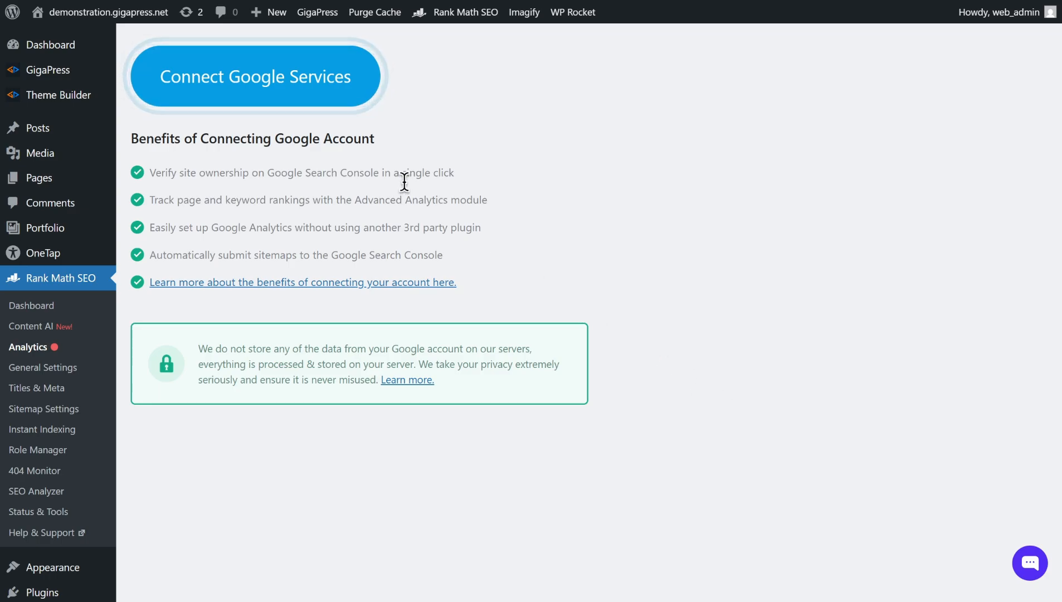
pyautogui.click(325, 106)
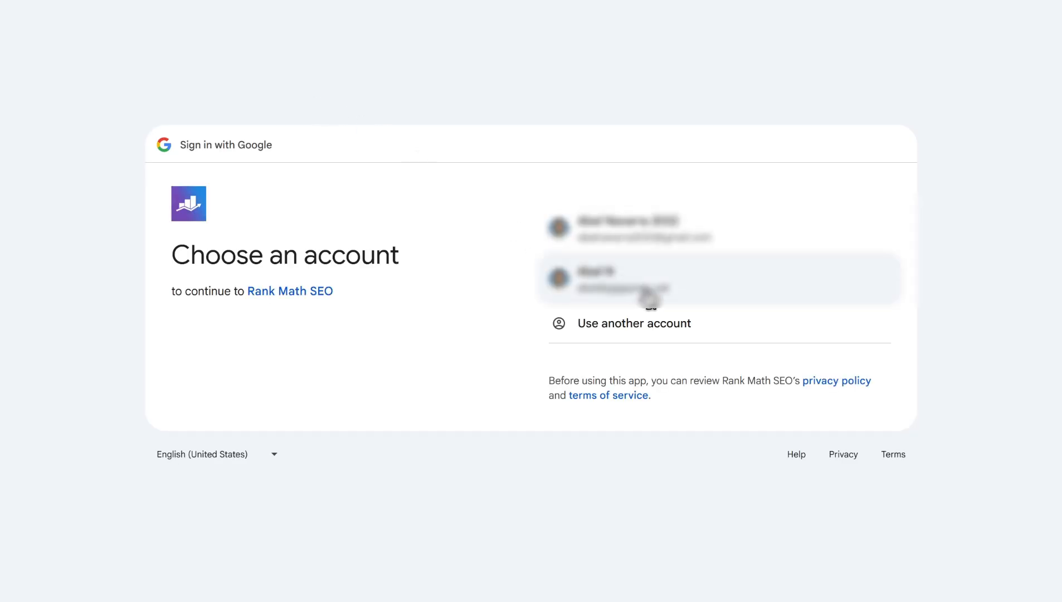
pyautogui.click(656, 250)
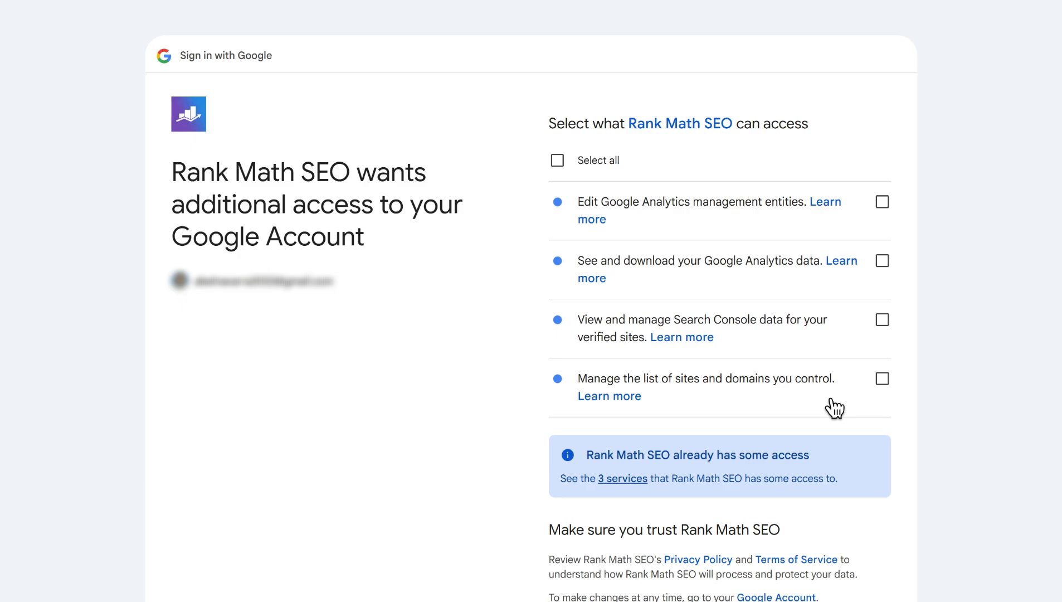
pyautogui.click(559, 161)
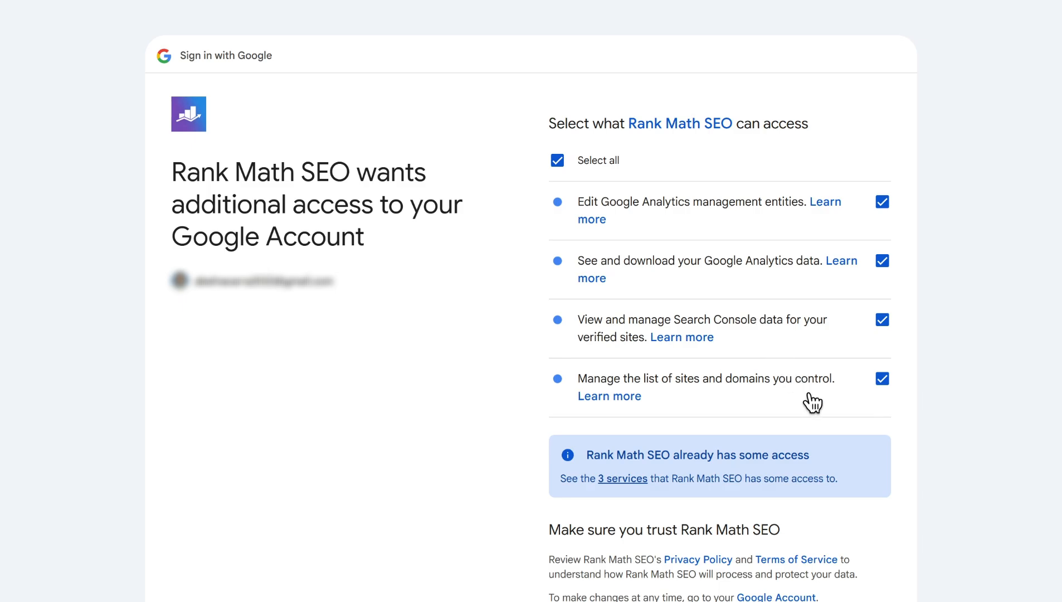
pyautogui.scroll(-4, 798, 397)
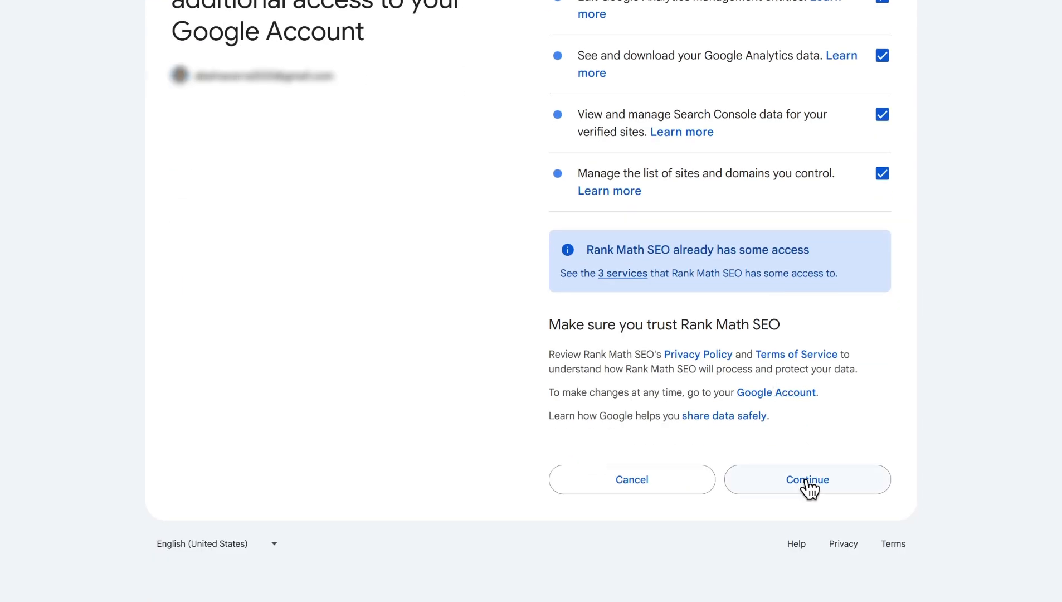
pyautogui.click(802, 480)
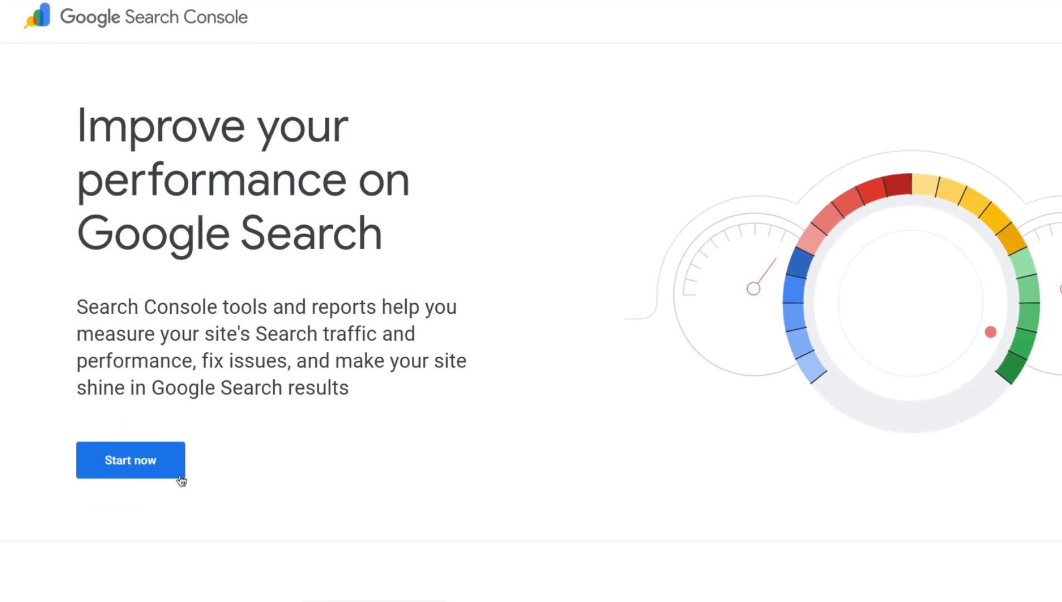
# - Check the Search Console site options in Rank Math's Analytics settings
pyautogui.click(163, 472)
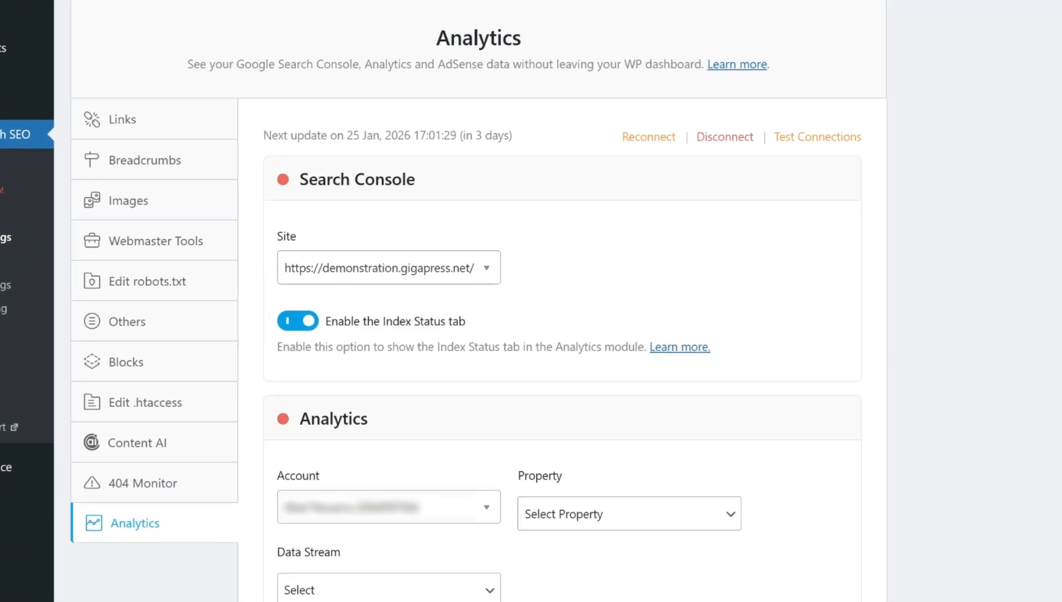
pyautogui.click(482, 269)
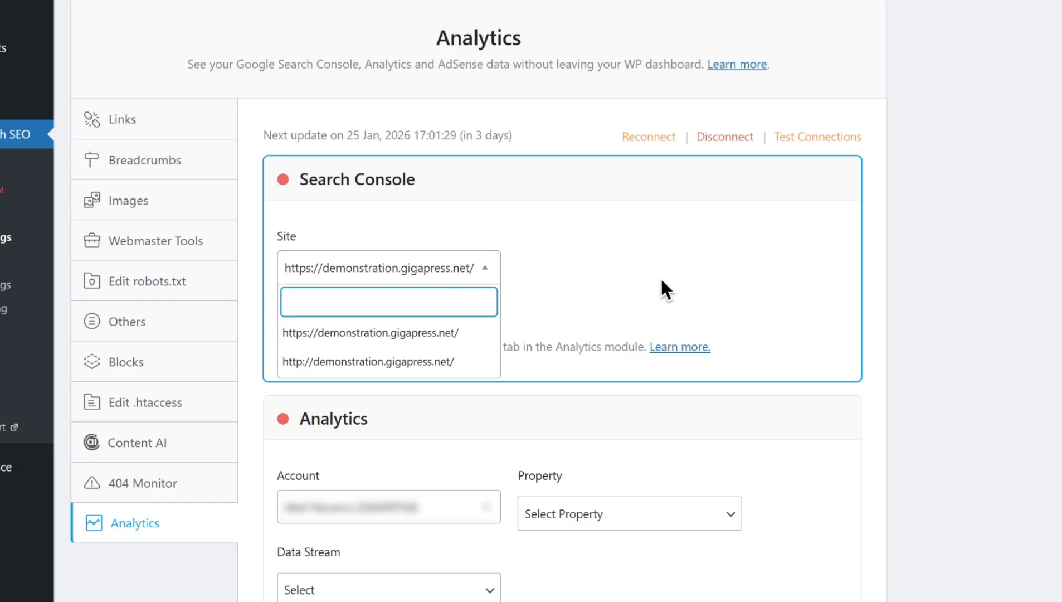
pyautogui.scroll(-3, 445, 357)
pyautogui.click(663, 137)
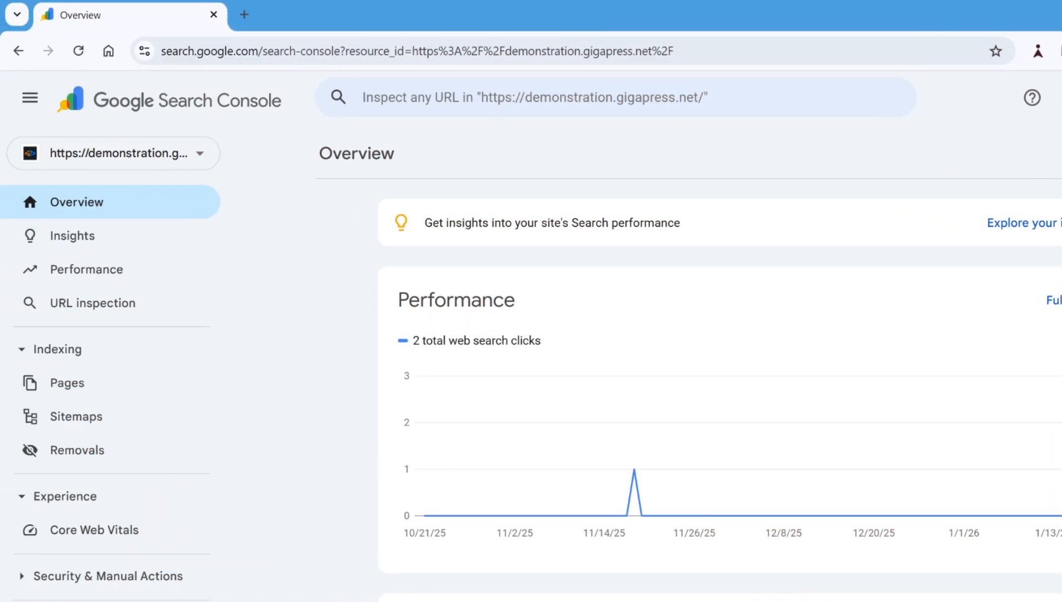
# - Examine the site's Search Console overview, Performance report and submitted sitemaps
pyautogui.click(78, 56)
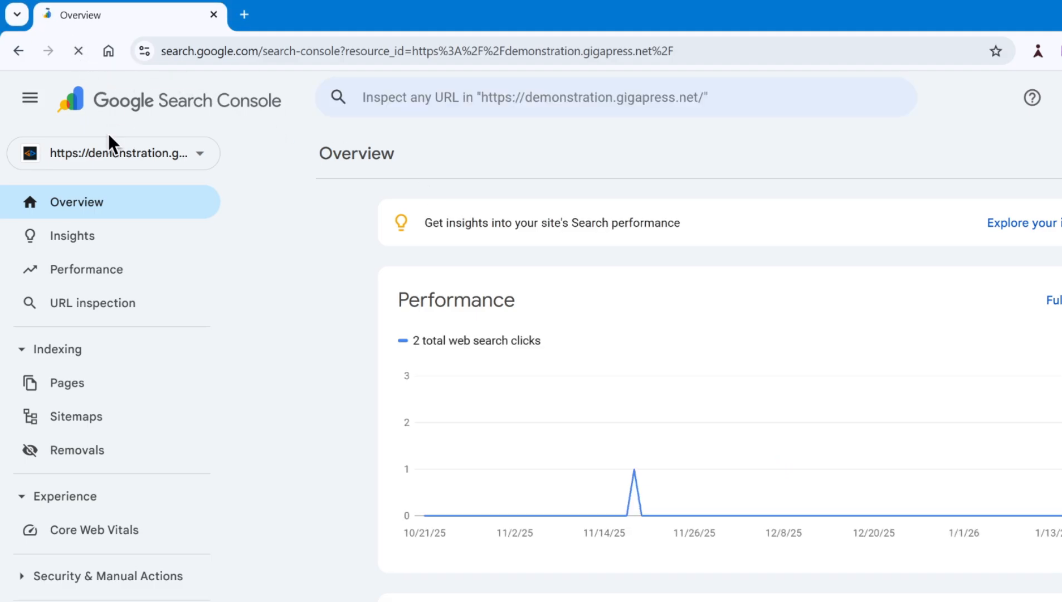
pyautogui.click(118, 160)
pyautogui.click(114, 239)
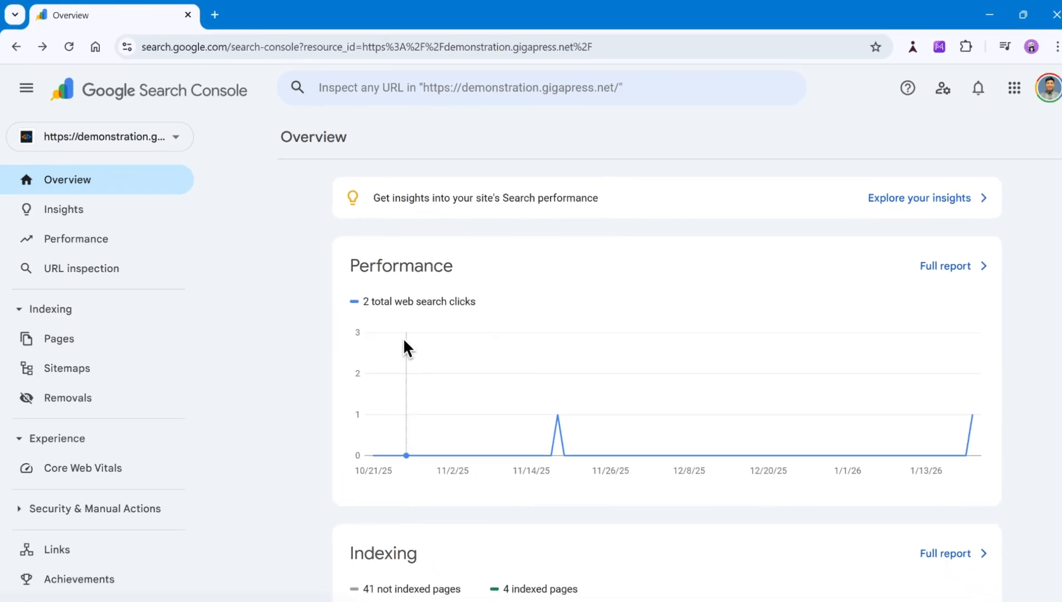
pyautogui.moveTo(395, 338)
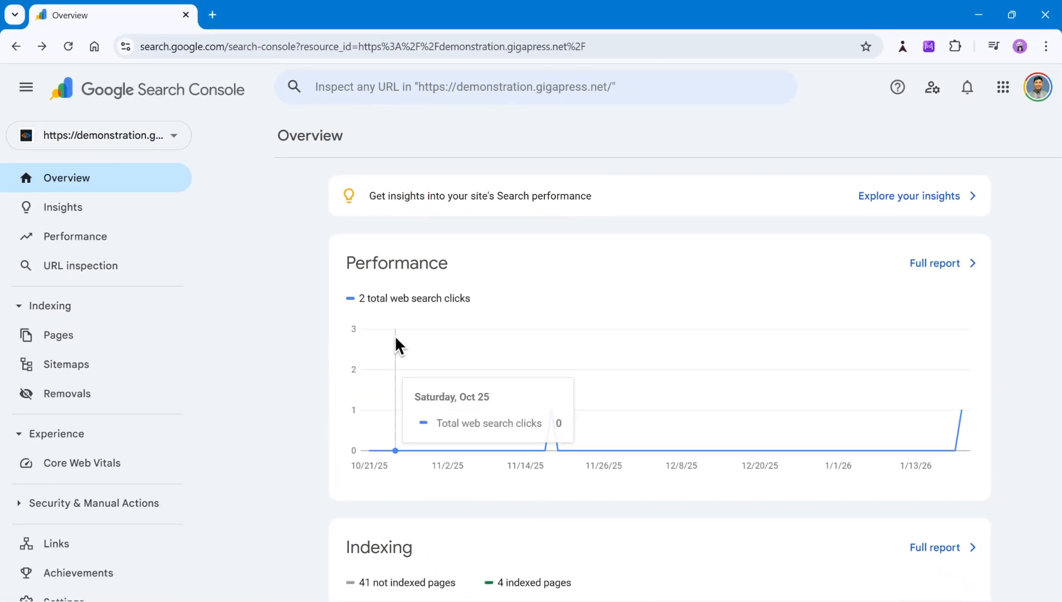
pyautogui.click(94, 245)
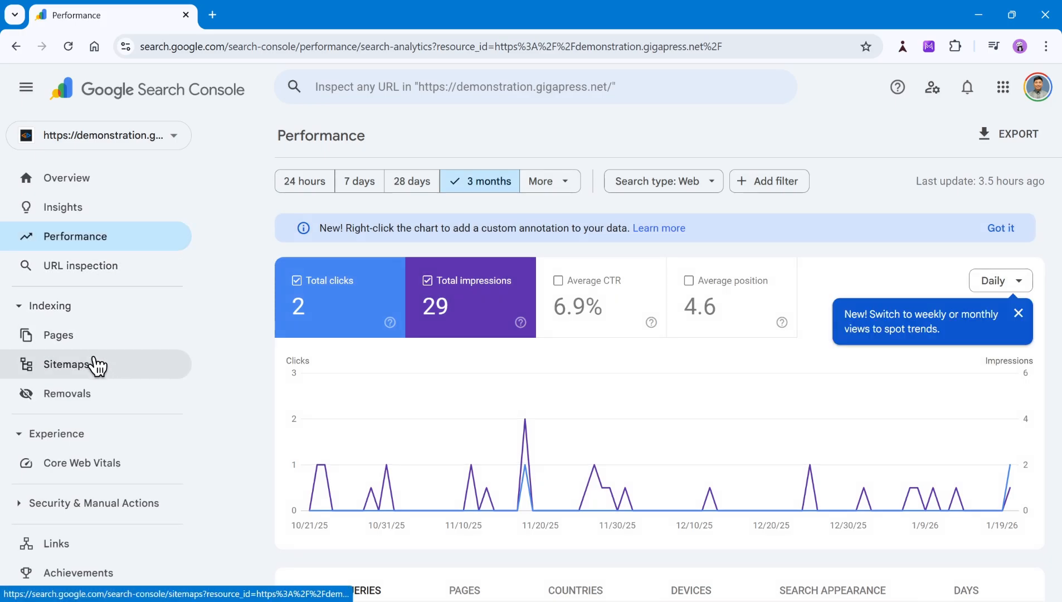
pyautogui.click(95, 364)
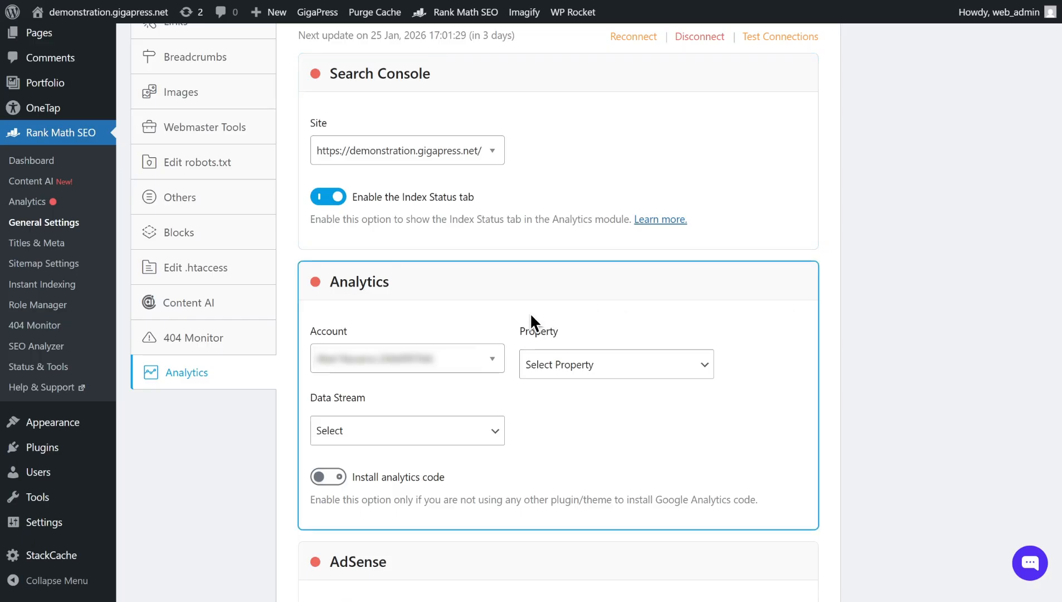
# - Inspect the Google Analytics account and data stream options in Rank Math's Analytics settings
pyautogui.scroll(-1, 531, 313)
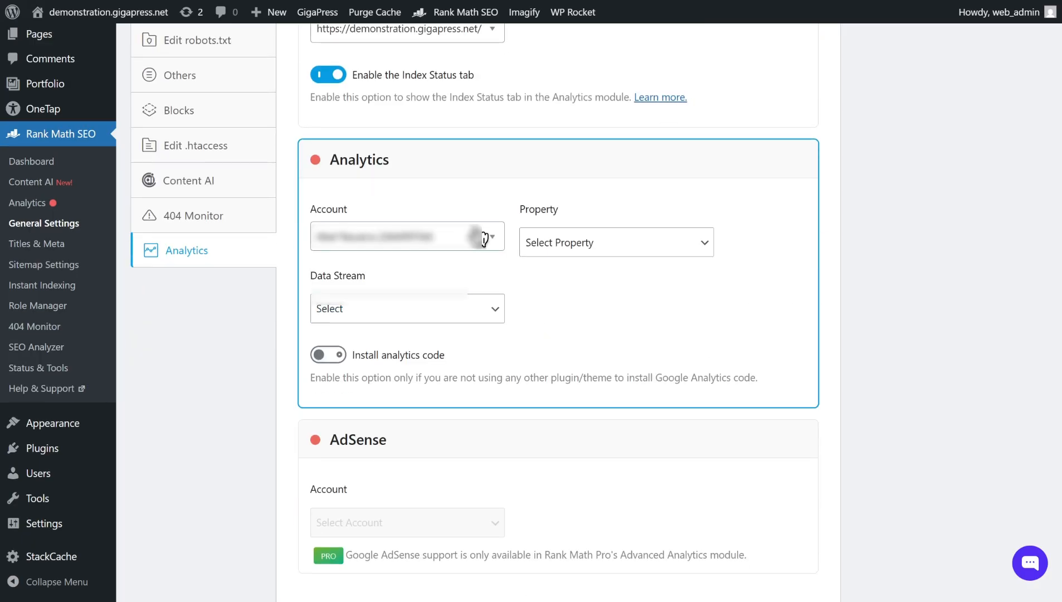
pyautogui.click(490, 245)
pyautogui.click(413, 297)
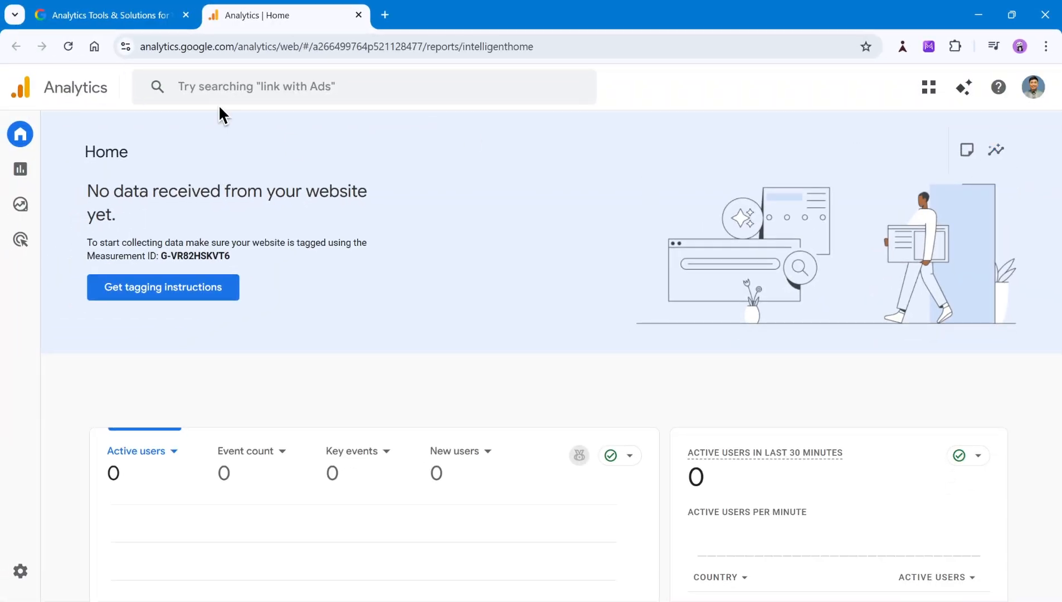
# - In Google Analytics Admin, create a new account named Personal blog and continue to property creation
pyautogui.moveTo(33, 142)
pyautogui.click(47, 585)
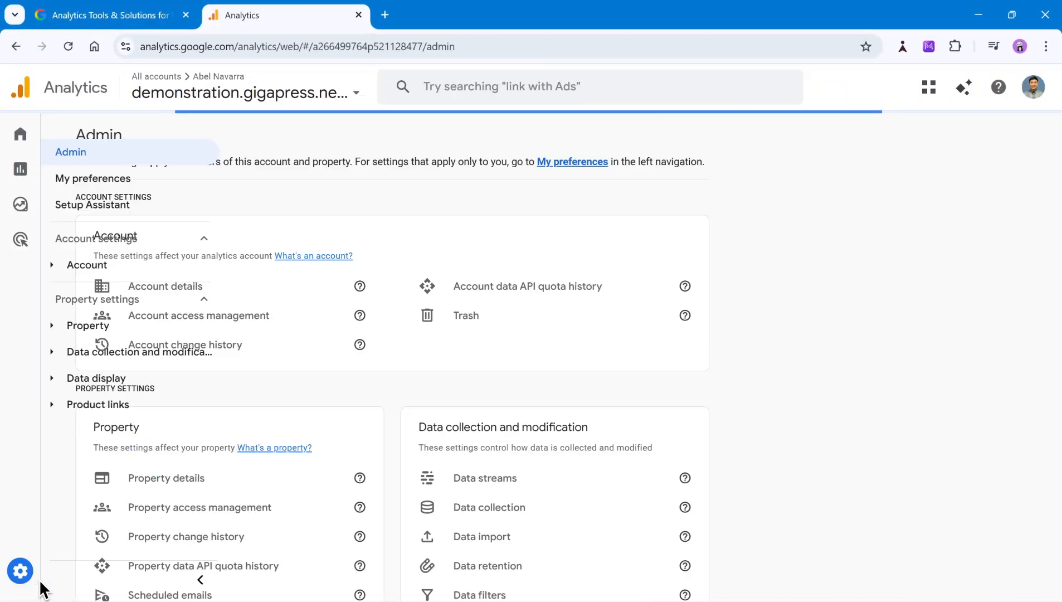
pyautogui.click(145, 140)
pyautogui.click(114, 176)
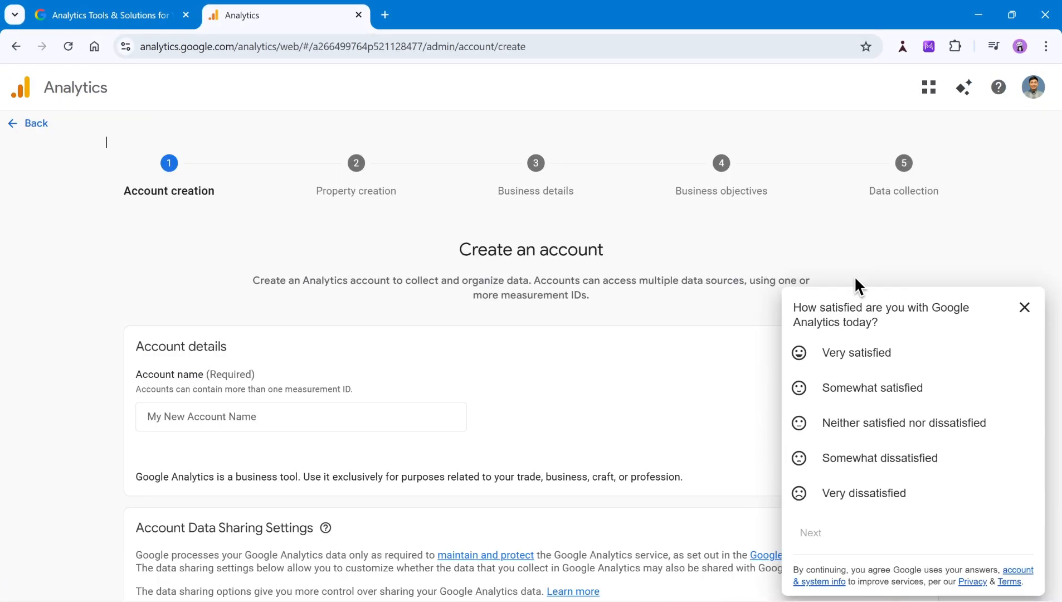
pyautogui.click(1024, 307)
pyautogui.scroll(-2, 803, 412)
pyautogui.scroll(-1, 802, 418)
pyautogui.click(237, 275)
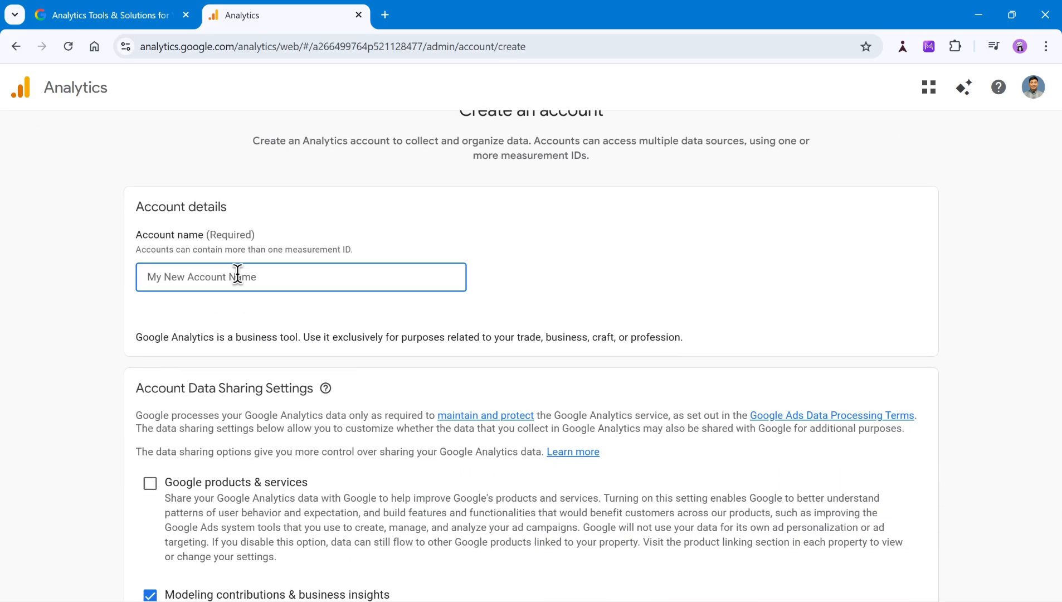
pyautogui.write('Personal blog')
pyautogui.scroll(-5, 288, 464)
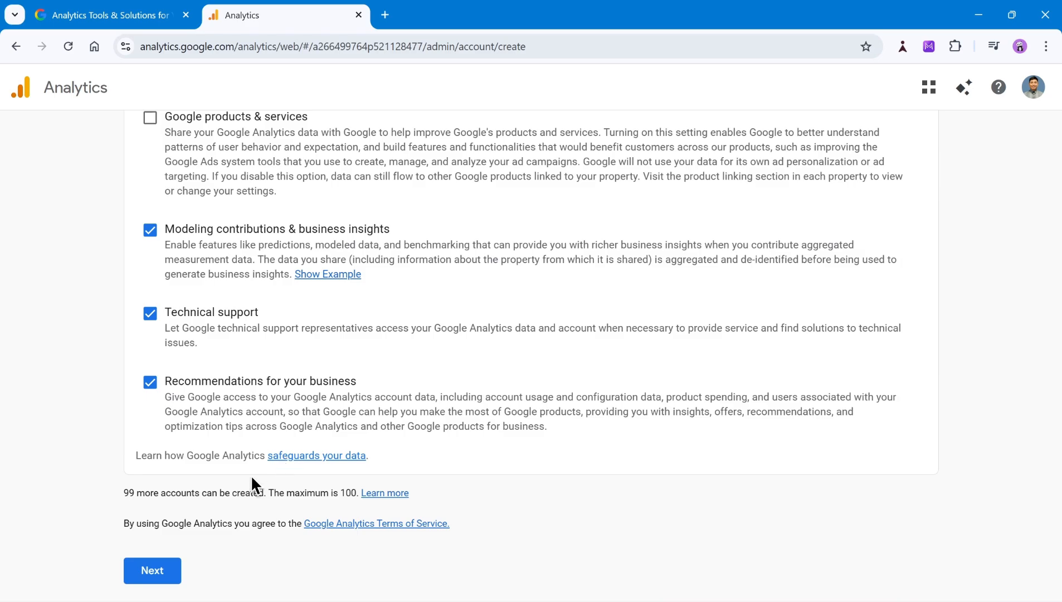
pyautogui.click(153, 582)
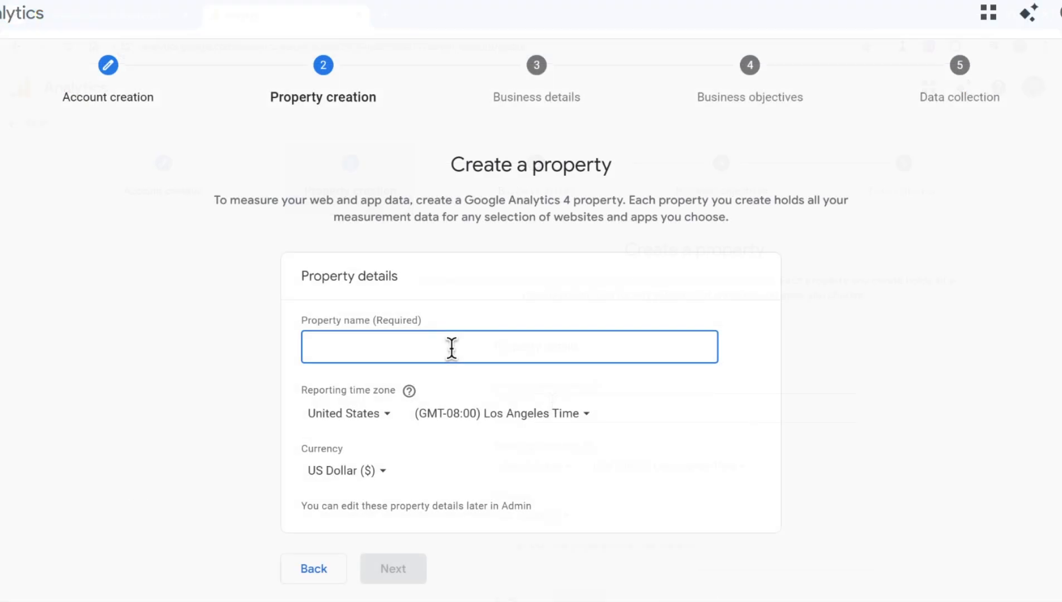
# - Name the new Google Analytics property Gigapress, keeping the reporting country, time zone and currency, and continue
pyautogui.write('Sigapress Blog')
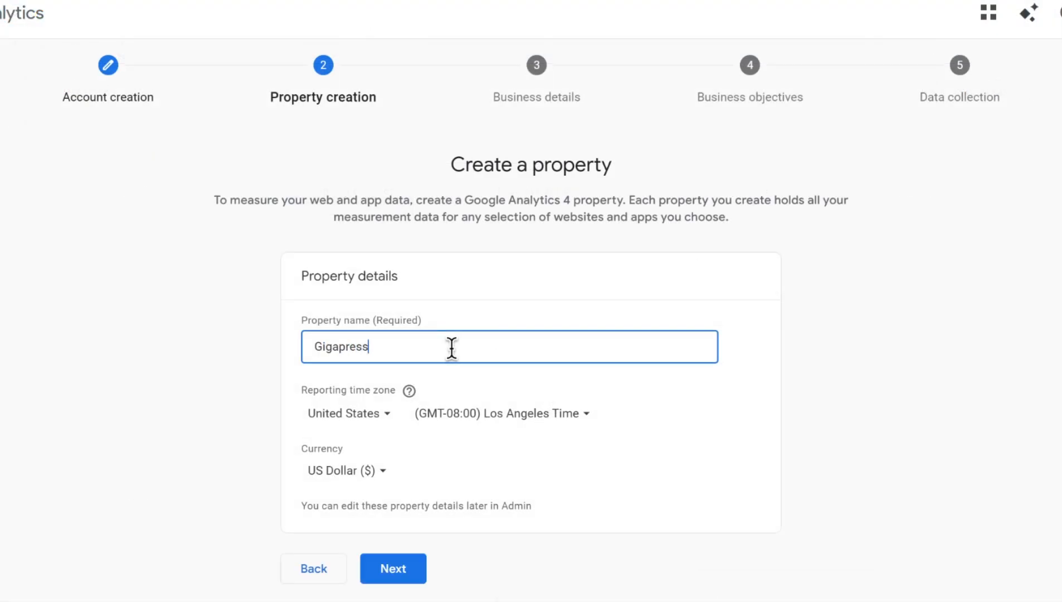
pyautogui.click(384, 422)
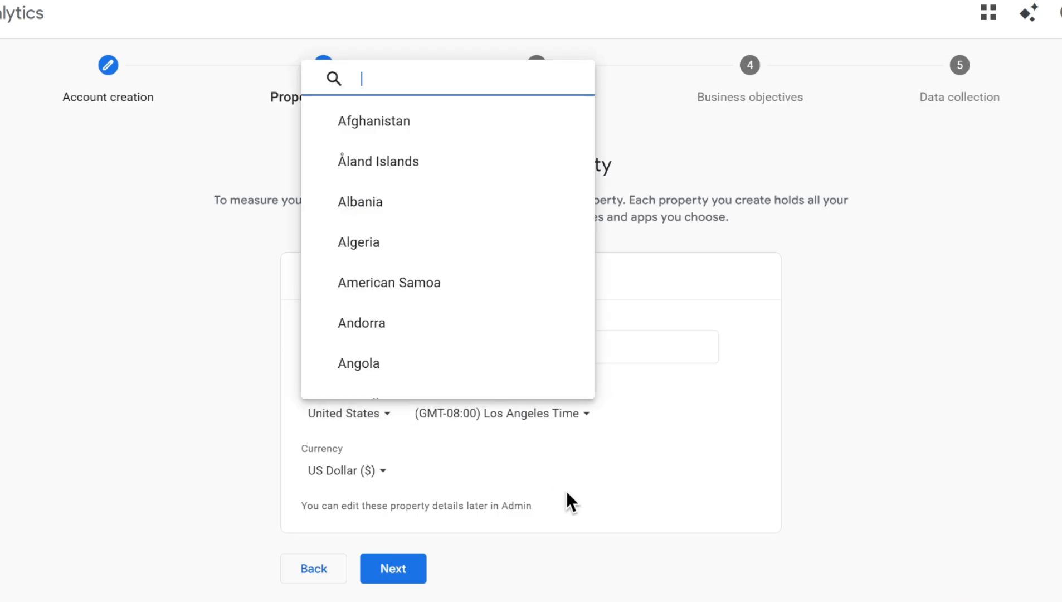
pyautogui.click(565, 490)
pyautogui.click(392, 408)
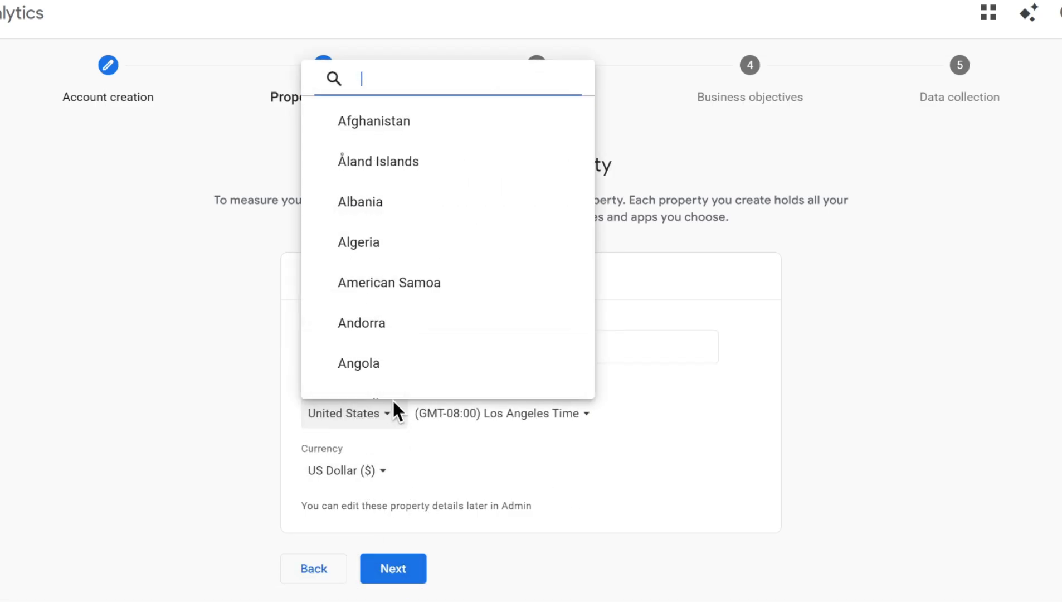
pyautogui.scroll(-12, 452, 318)
pyautogui.click(480, 493)
pyautogui.click(397, 579)
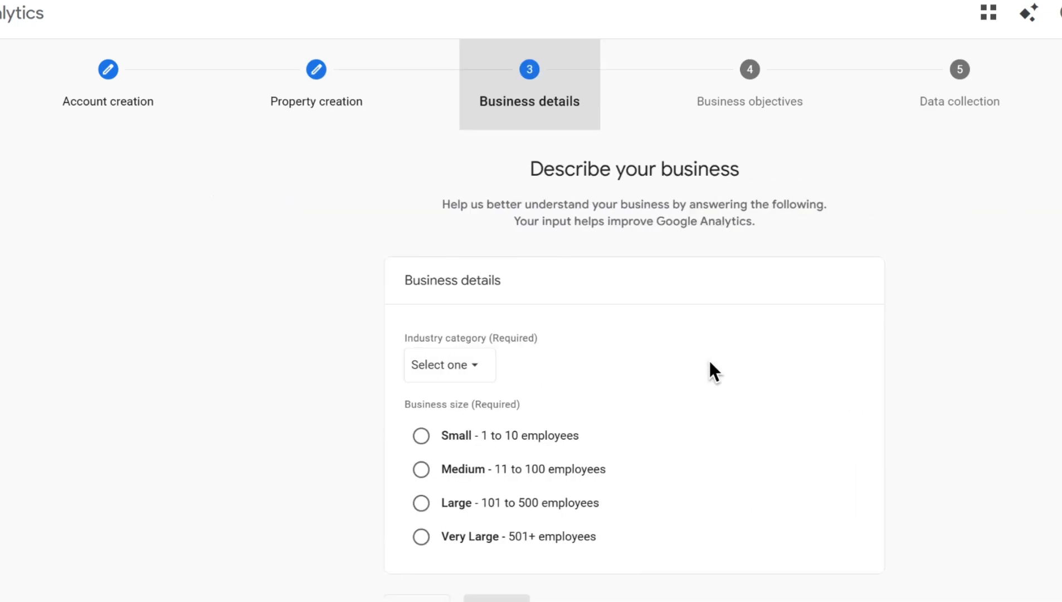
# - Describe the business as Online Communities with a Small business size and continue
pyautogui.scroll(-1, 723, 340)
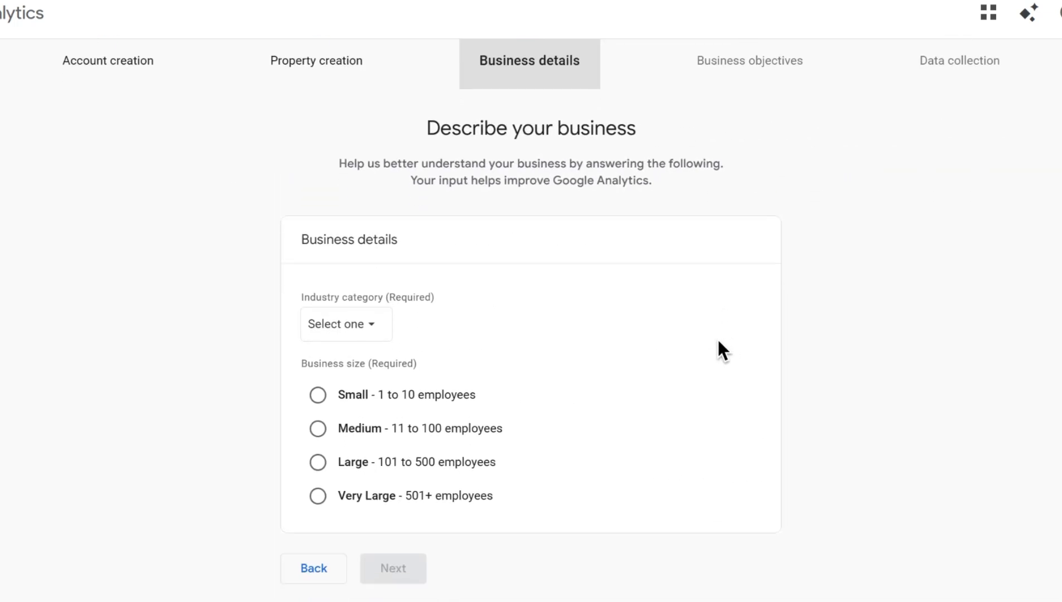
pyautogui.click(375, 329)
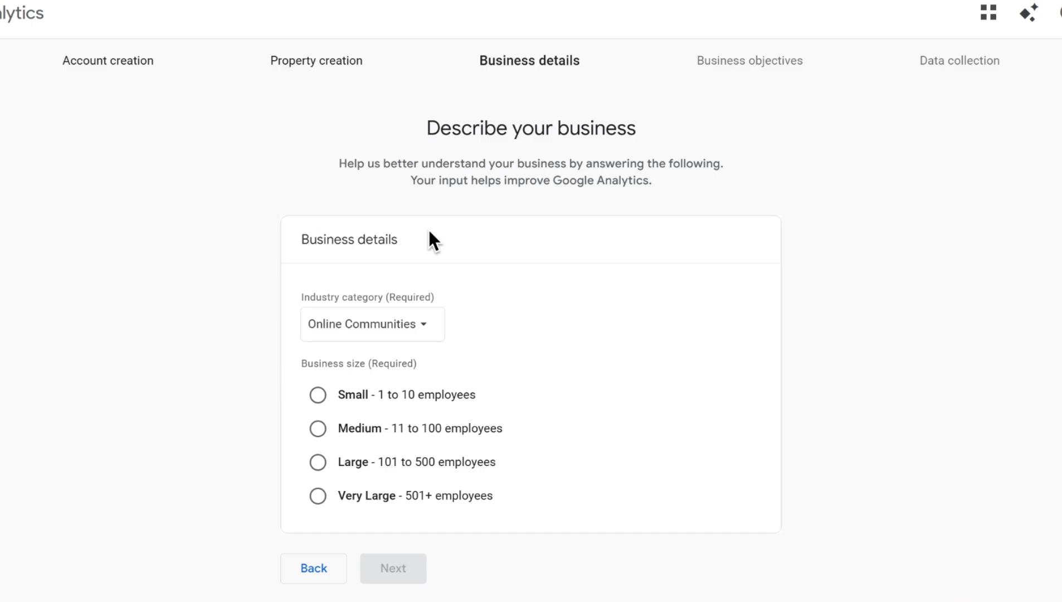
pyautogui.click(321, 398)
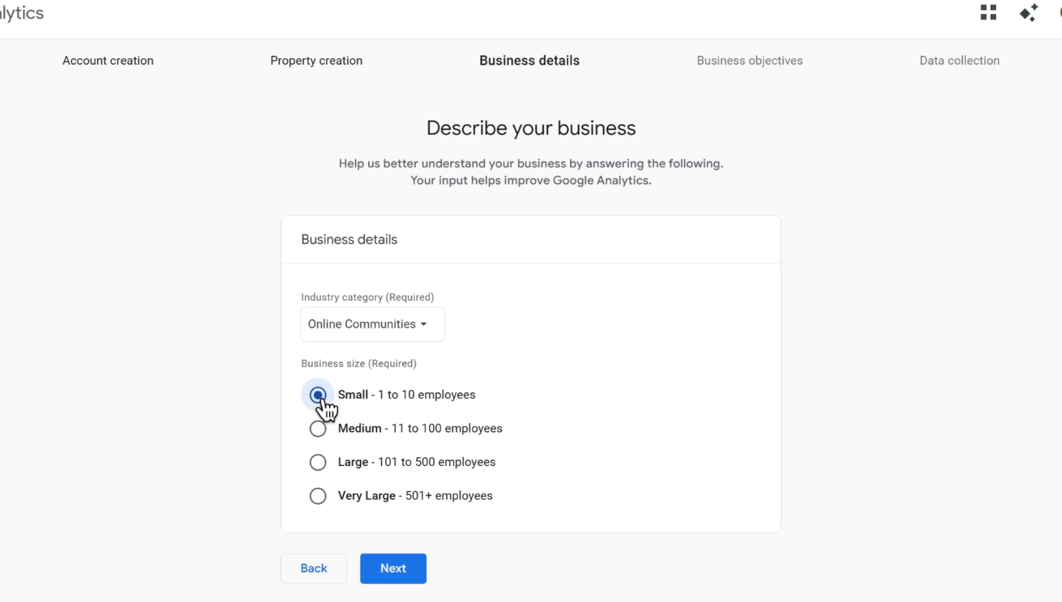
pyautogui.click(397, 569)
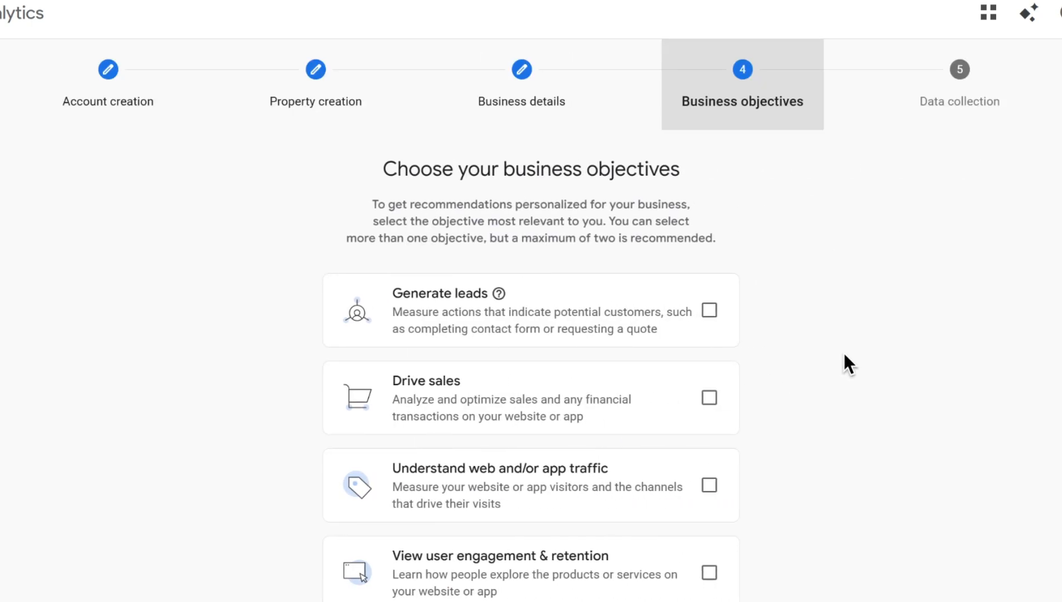
# - Choose the View user engagement & retention business objective and create the account
pyautogui.scroll(-3, 845, 345)
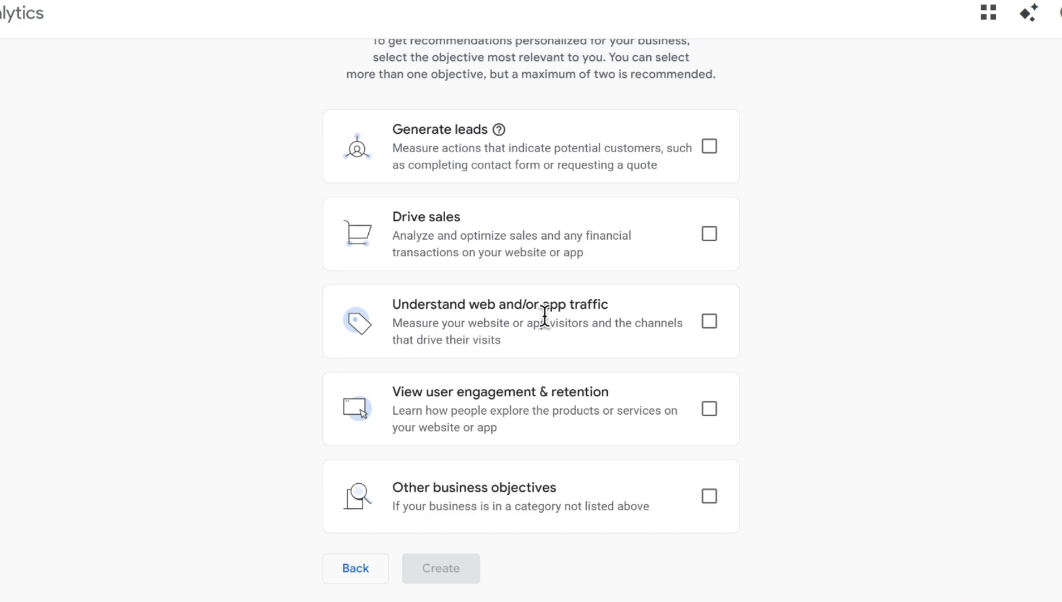
pyautogui.click(710, 411)
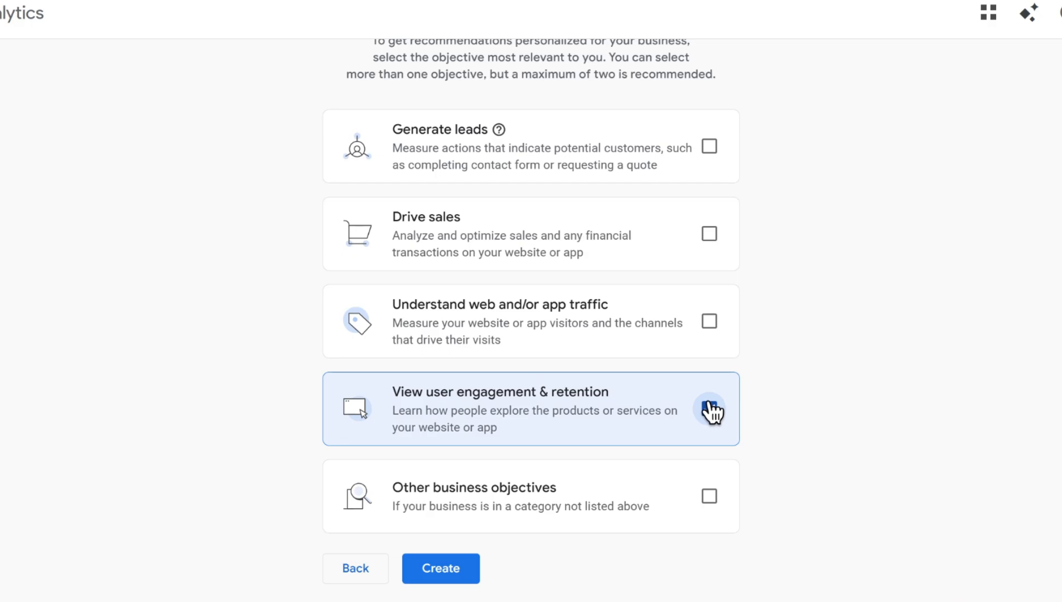
pyautogui.click(477, 569)
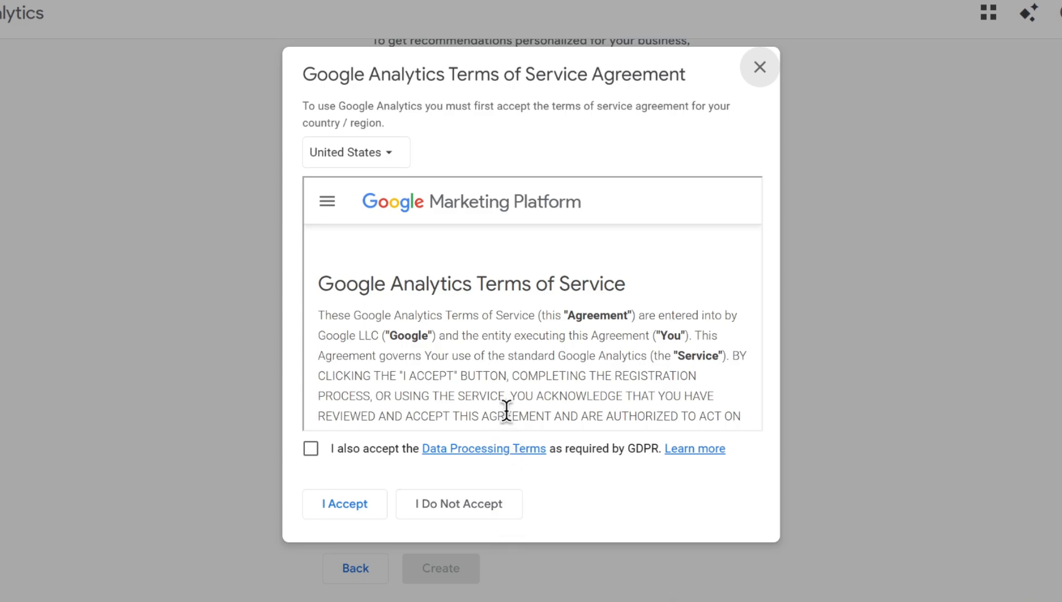
# - Accept the Google Analytics terms including the Data Processing Terms, then skip the data collection setup
pyautogui.click(321, 449)
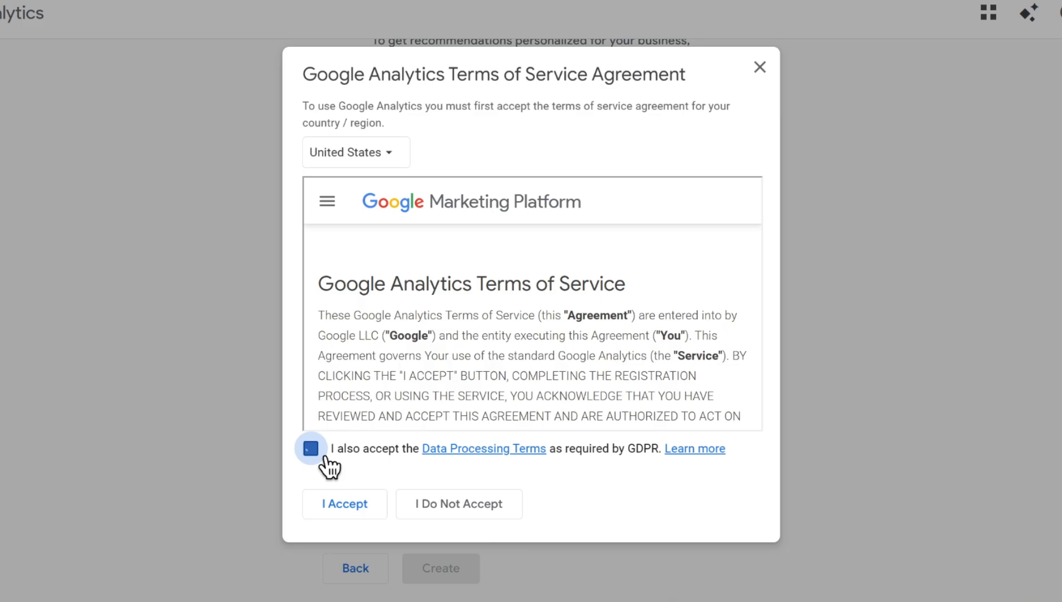
pyautogui.click(344, 504)
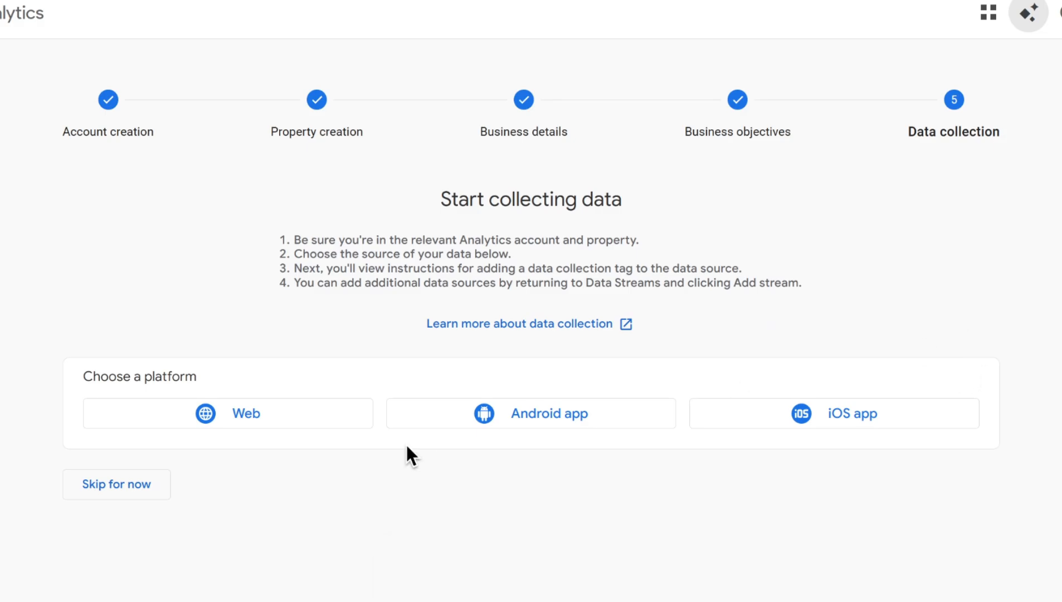
pyautogui.click(137, 490)
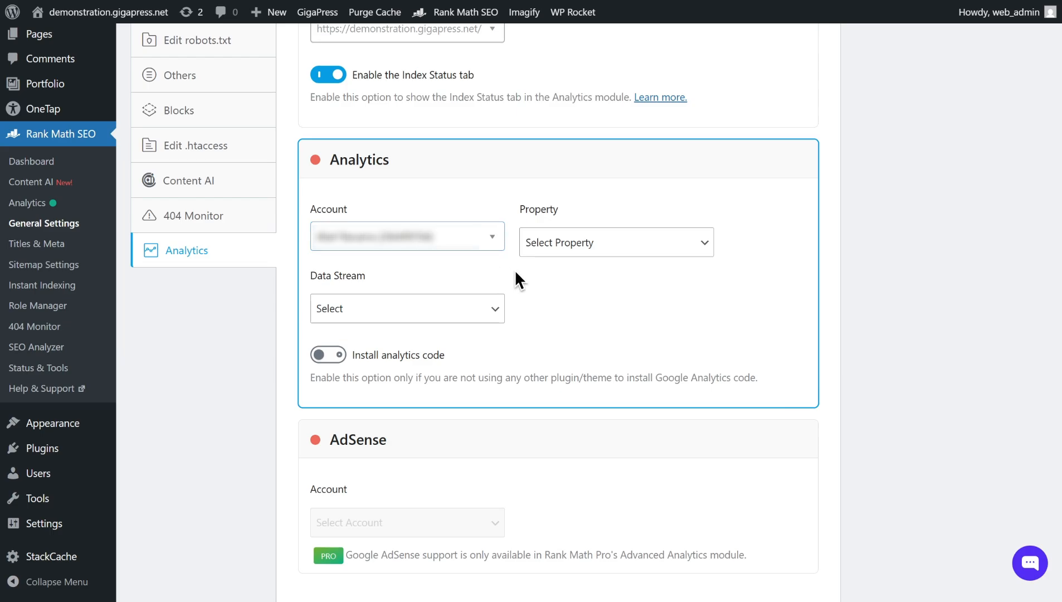
# - In Rank Math's Analytics settings, select the demonstration.gigapress.net - GA4 property and Website data stream, and enable Install analytics code
pyautogui.scroll(7, 579, 300)
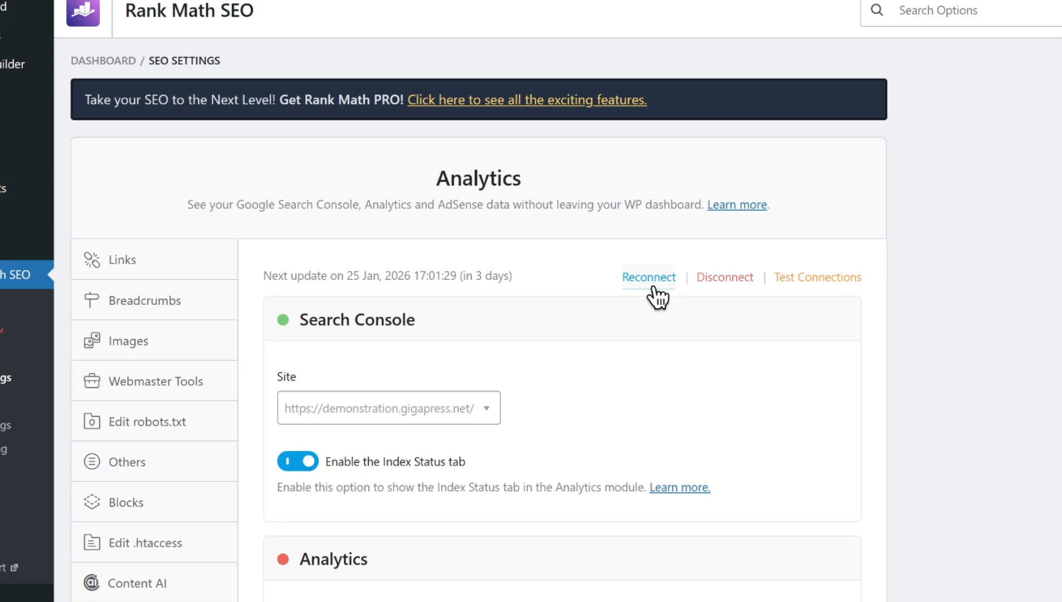
pyautogui.scroll(-7, 654, 312)
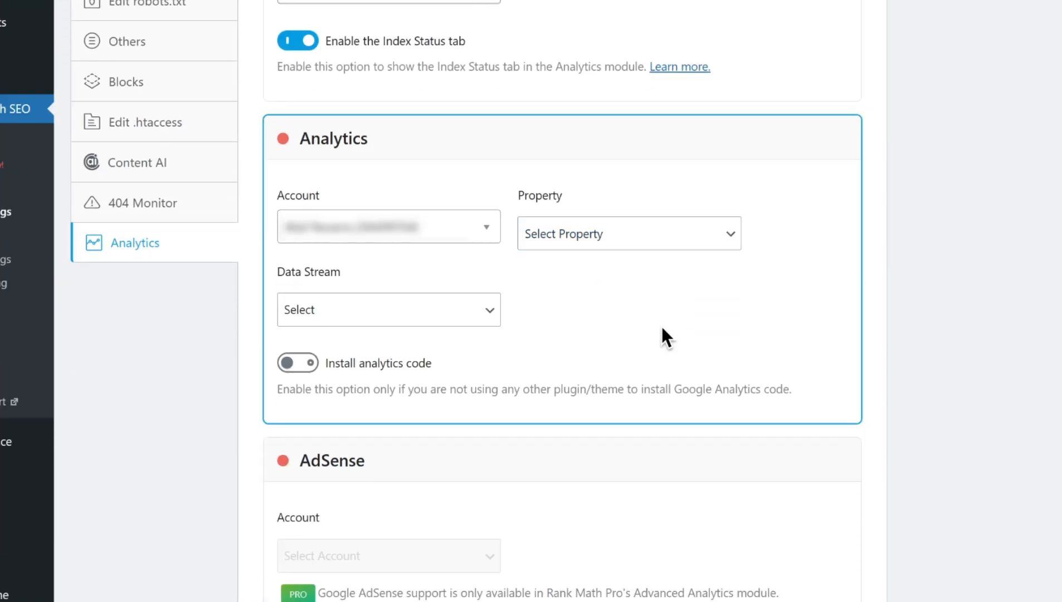
pyautogui.click(718, 244)
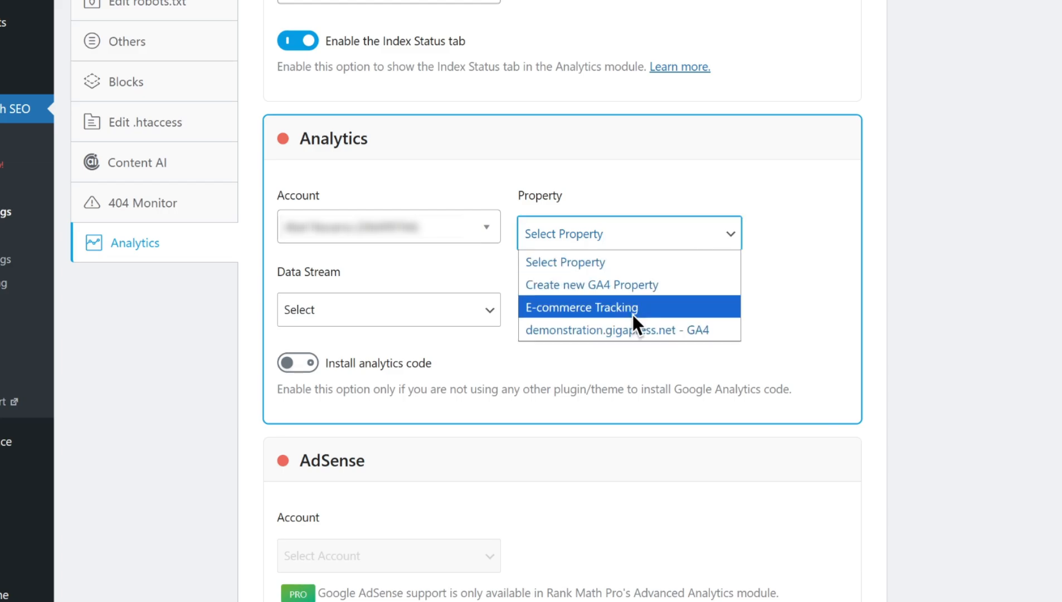
pyautogui.click(633, 329)
pyautogui.click(481, 313)
pyautogui.click(481, 313)
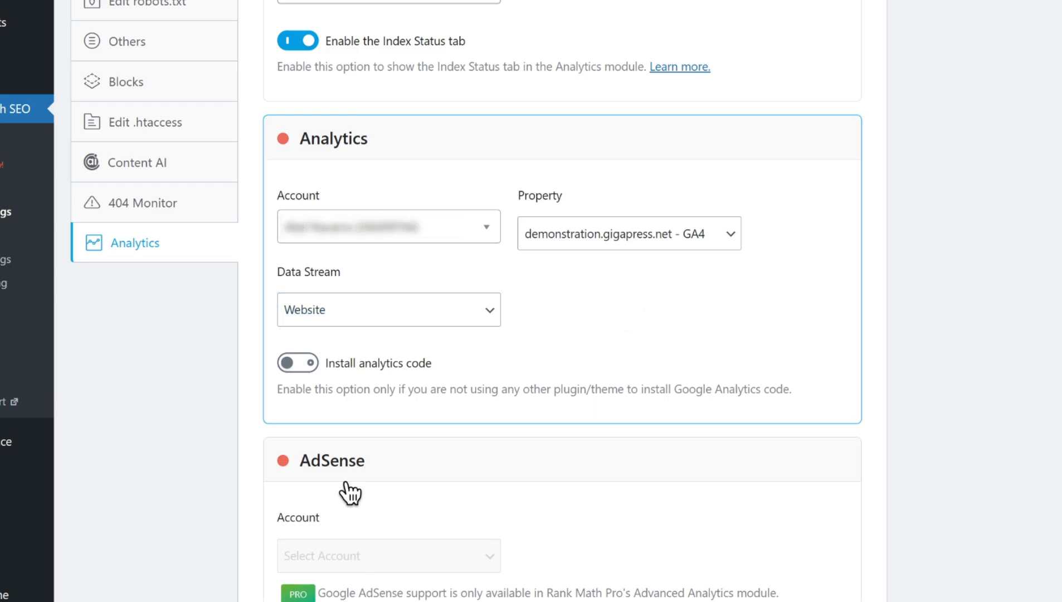
pyautogui.click(310, 365)
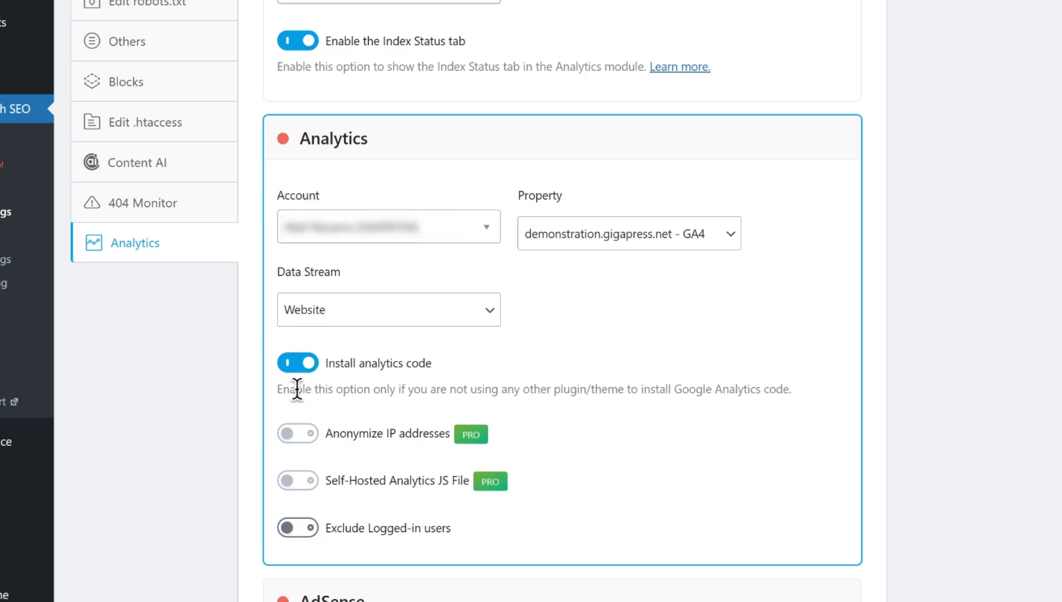
# - Enable Exclude Logged-in users and save the Analytics settings
pyautogui.scroll(-1, 303, 437)
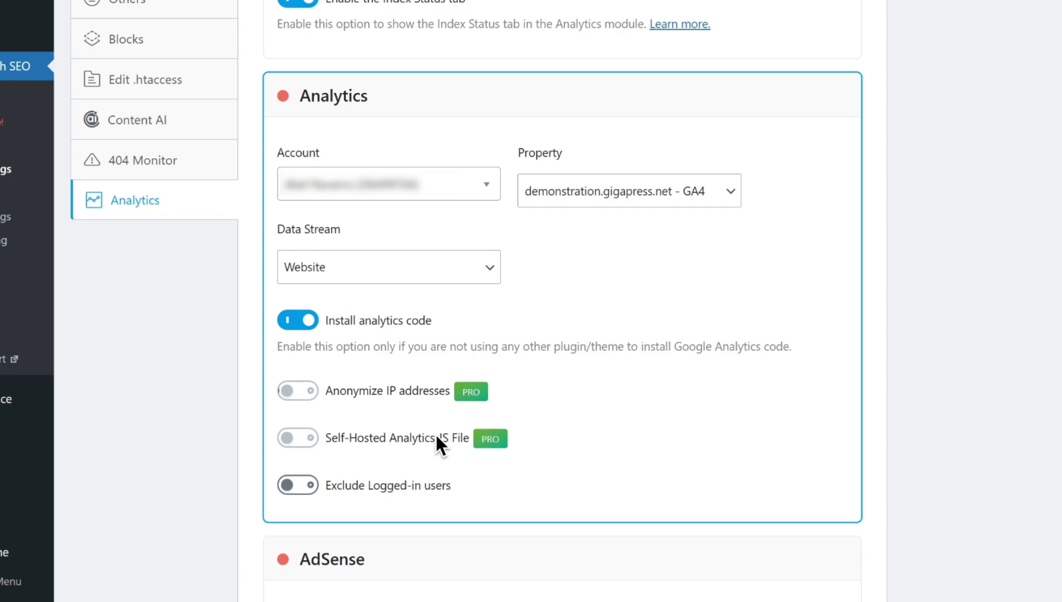
pyautogui.click(306, 487)
pyautogui.scroll(-5, 625, 460)
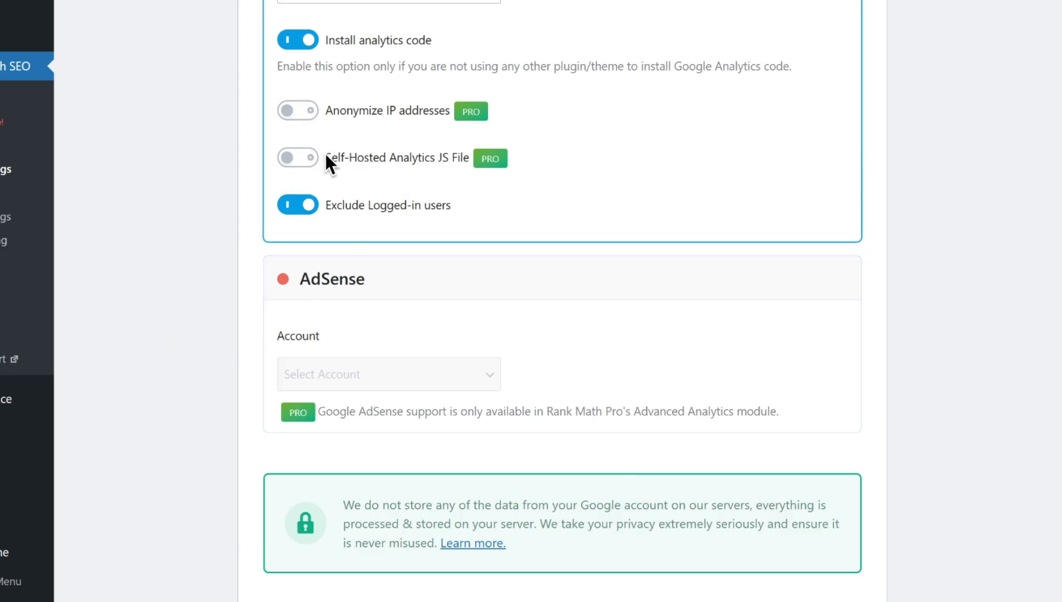
pyautogui.scroll(-3, 595, 320)
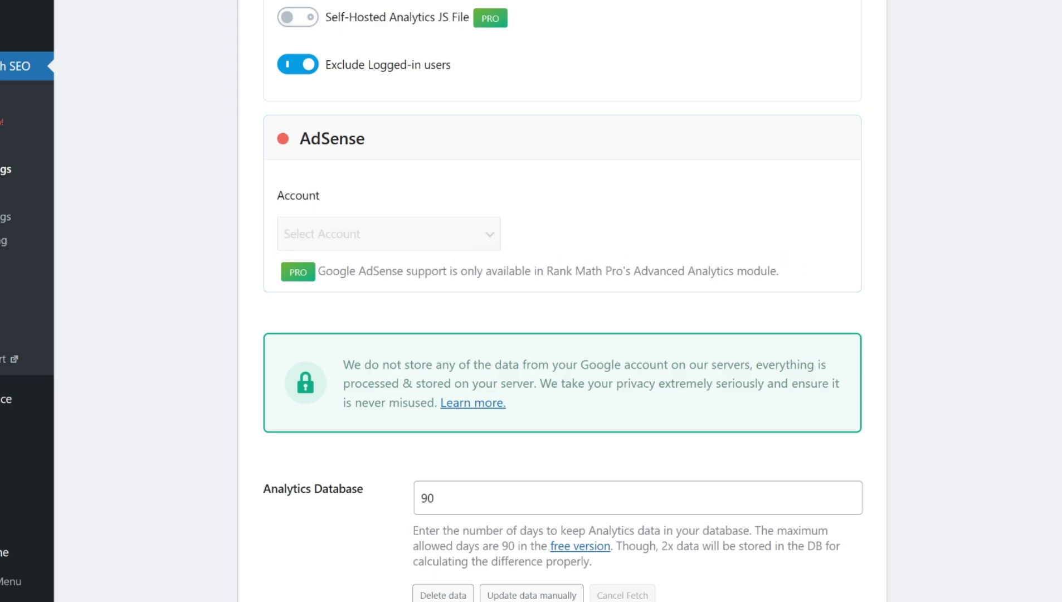
pyautogui.moveTo(326, 271); pyautogui.dragTo(786, 278)
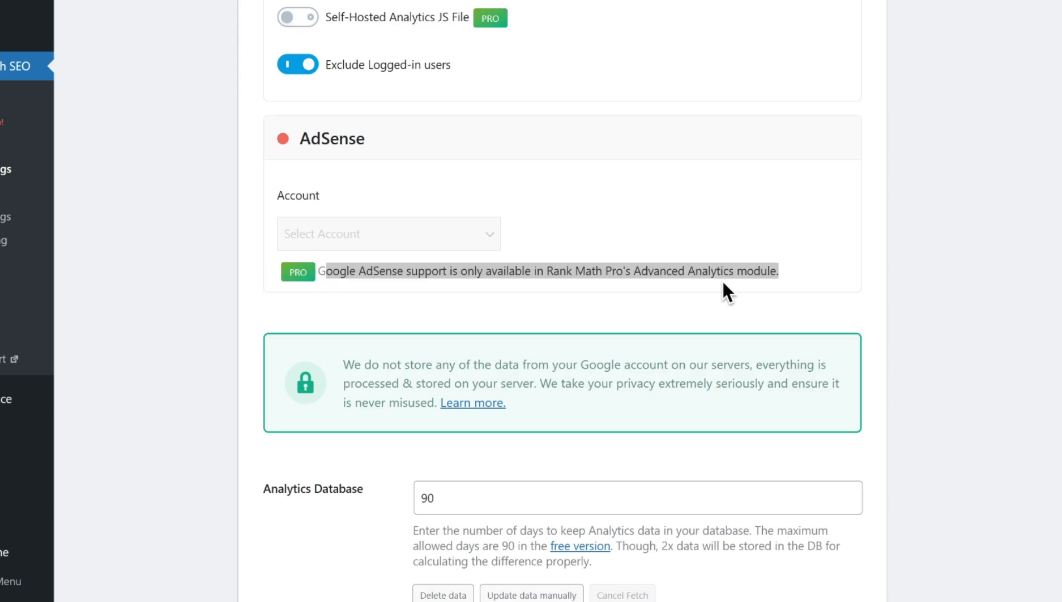
pyautogui.scroll(-5, 703, 361)
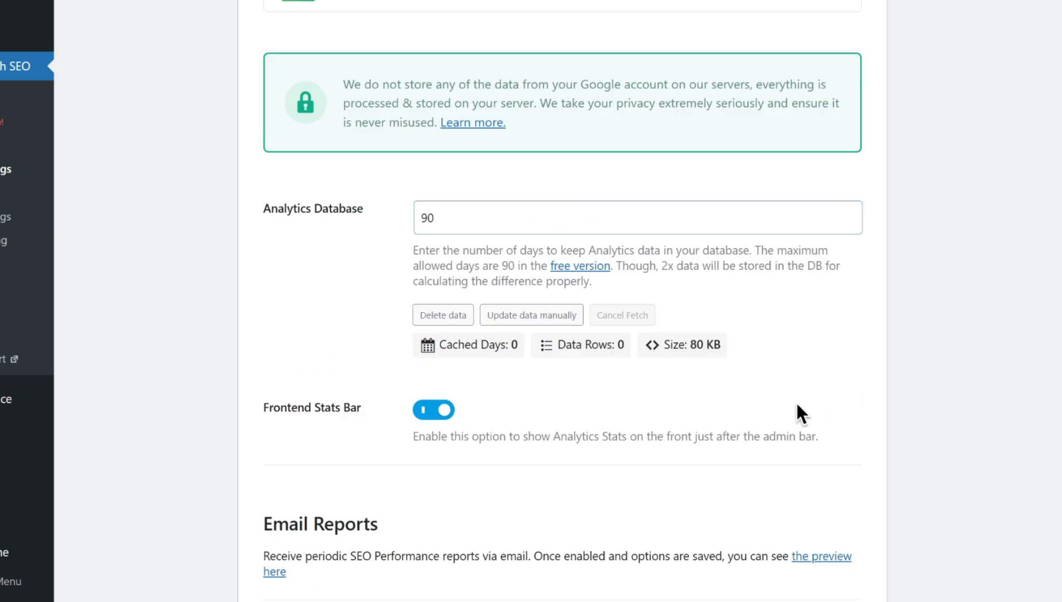
pyautogui.scroll(-7, 795, 400)
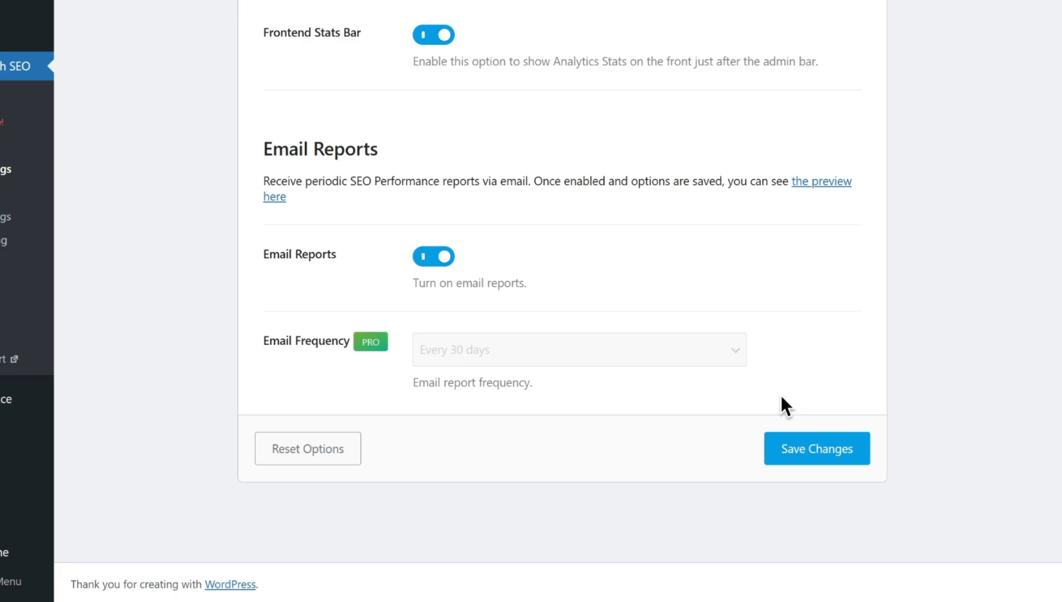
pyautogui.click(833, 454)
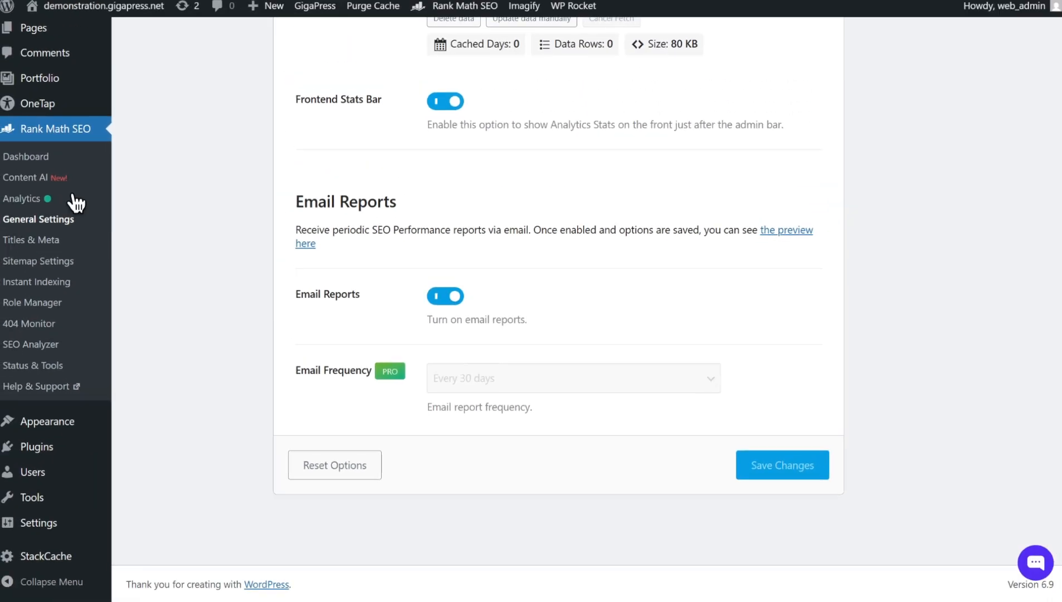
# - Browse the Rank Math Analytics module's Dashboard, Site Analytics, SEO Performance, Keywords, Rank Tracker and Index Status tabs
pyautogui.click(25, 199)
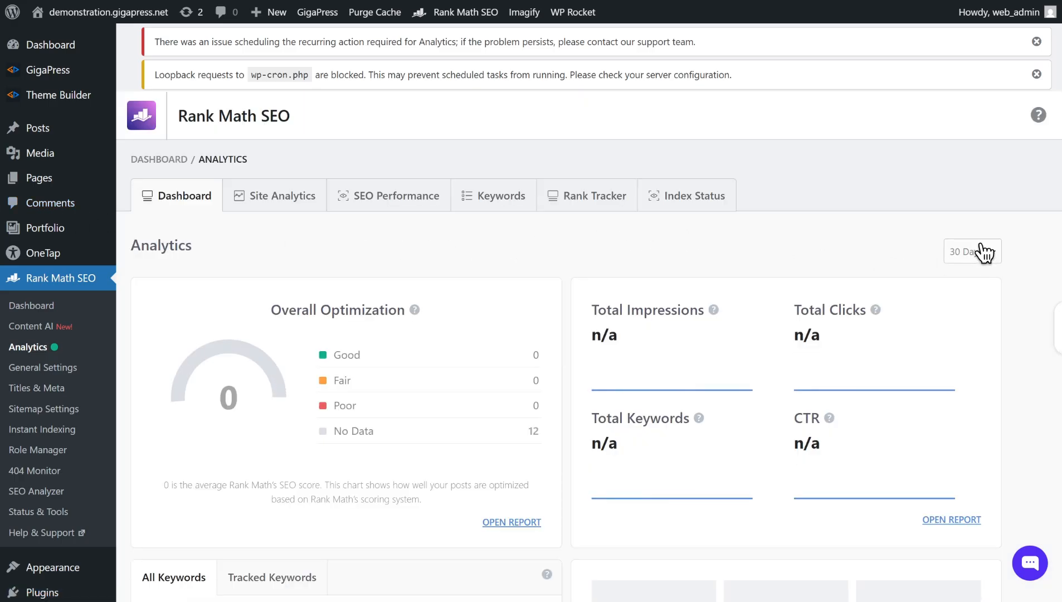
pyautogui.scroll(-2, 975, 251)
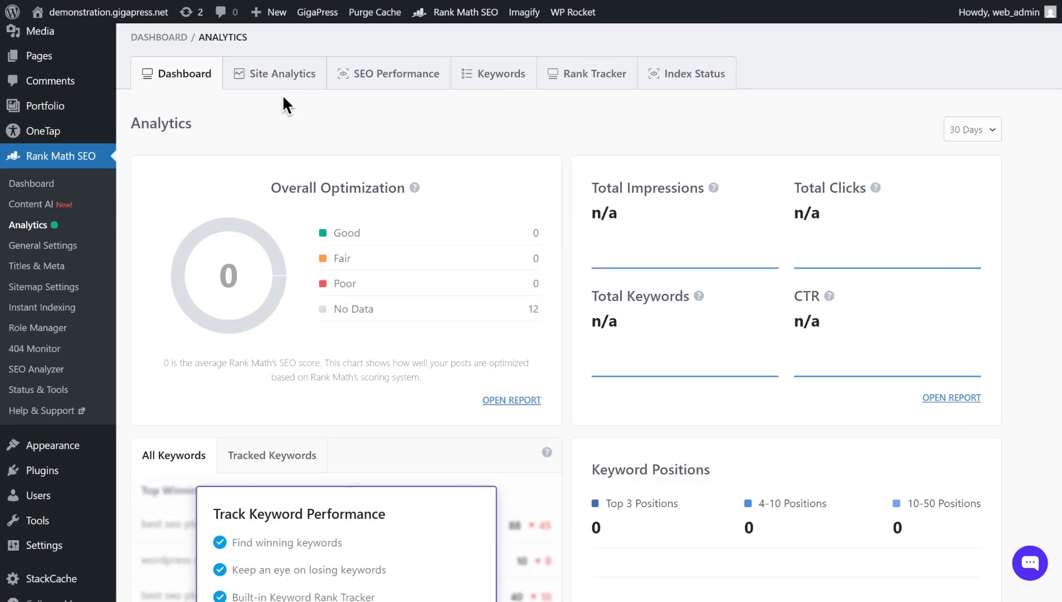
pyautogui.click(272, 70)
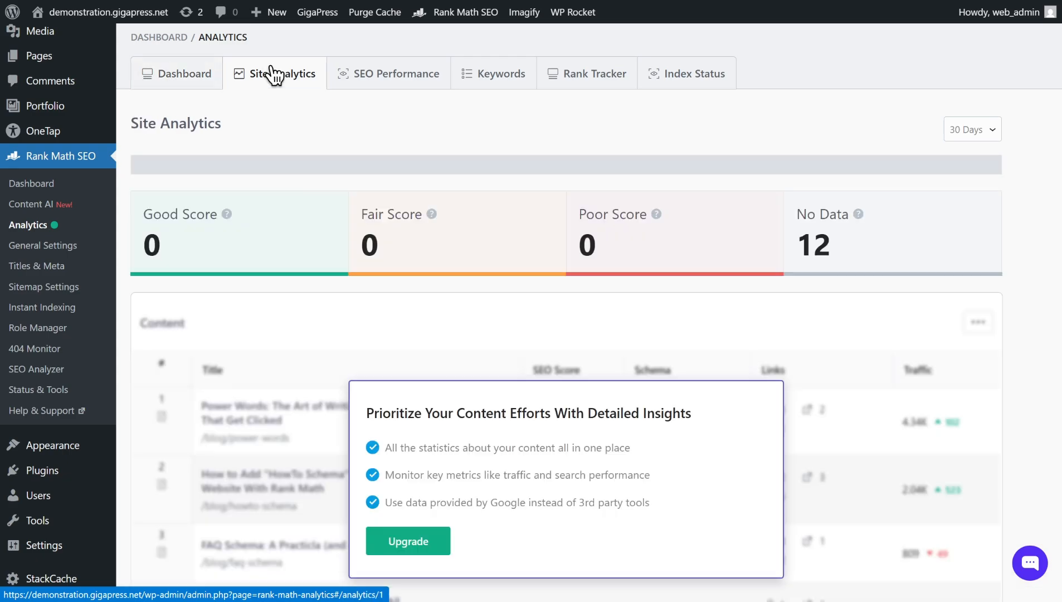
pyautogui.click(395, 85)
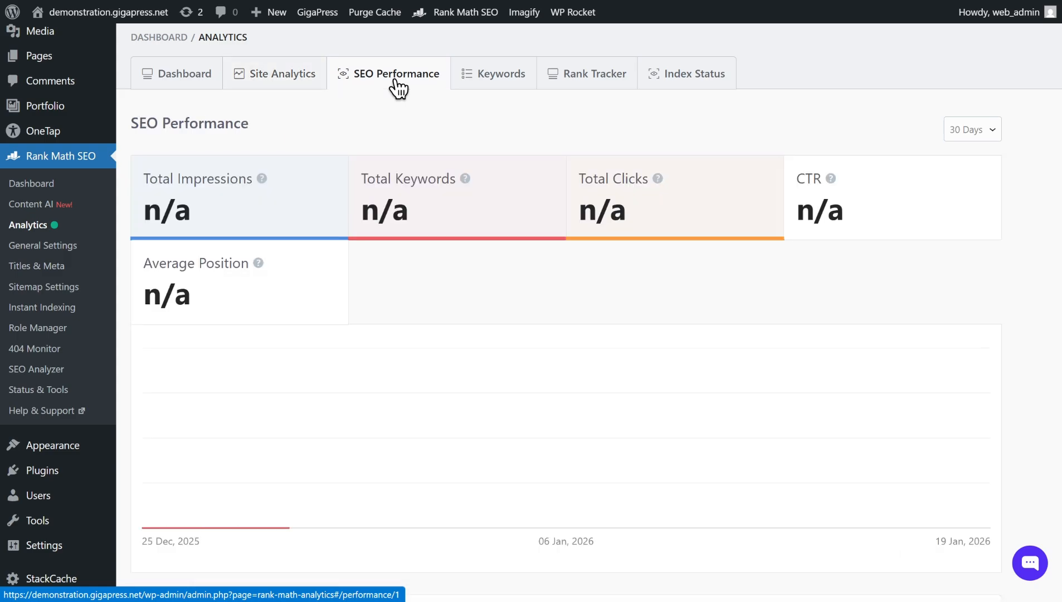
pyautogui.click(512, 83)
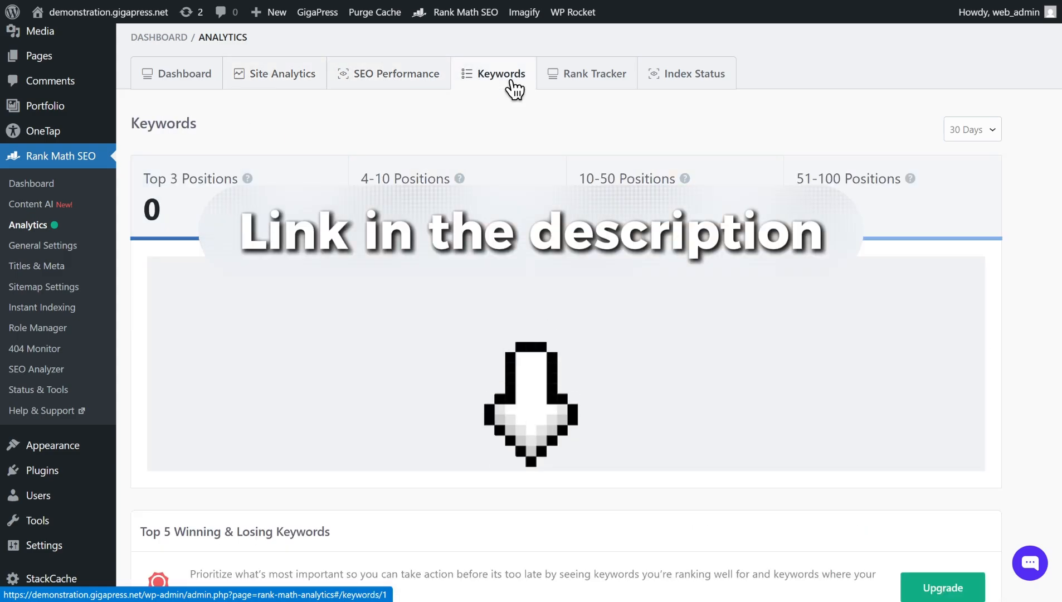
pyautogui.click(580, 82)
pyautogui.click(679, 86)
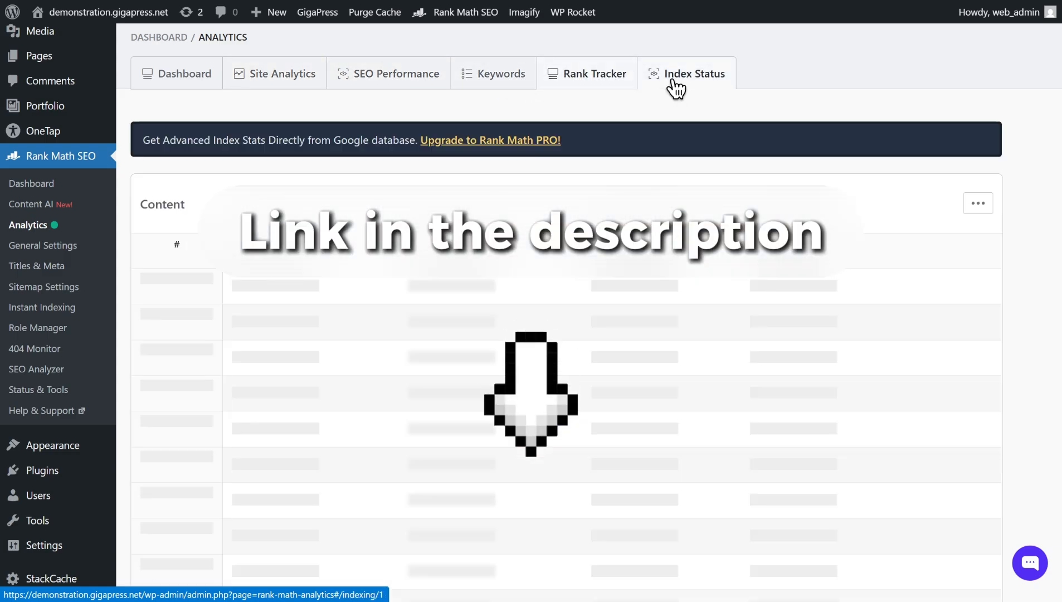
pyautogui.click(585, 84)
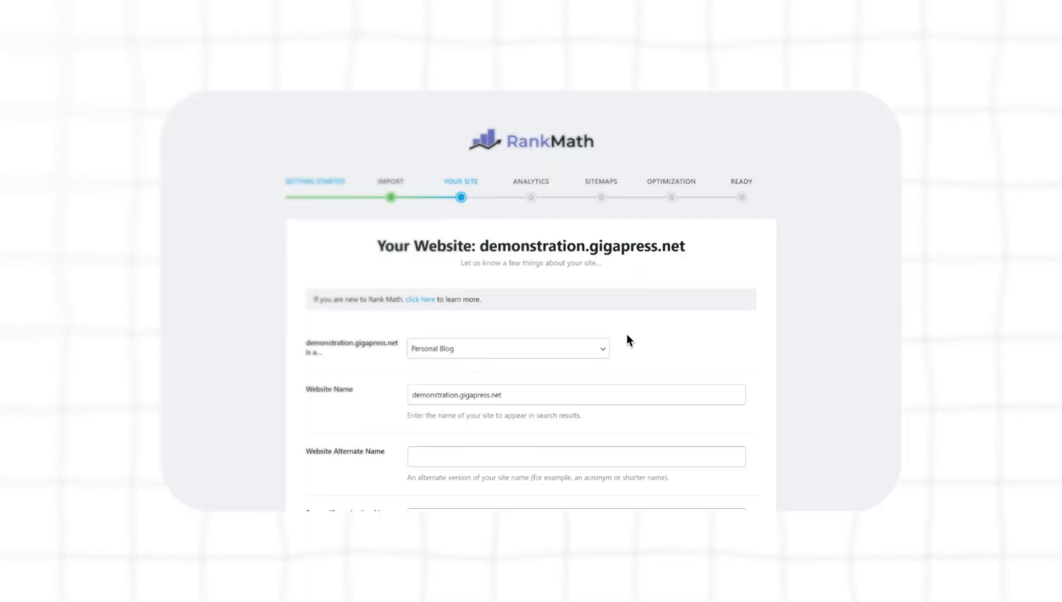
pyautogui.click(607, 345)
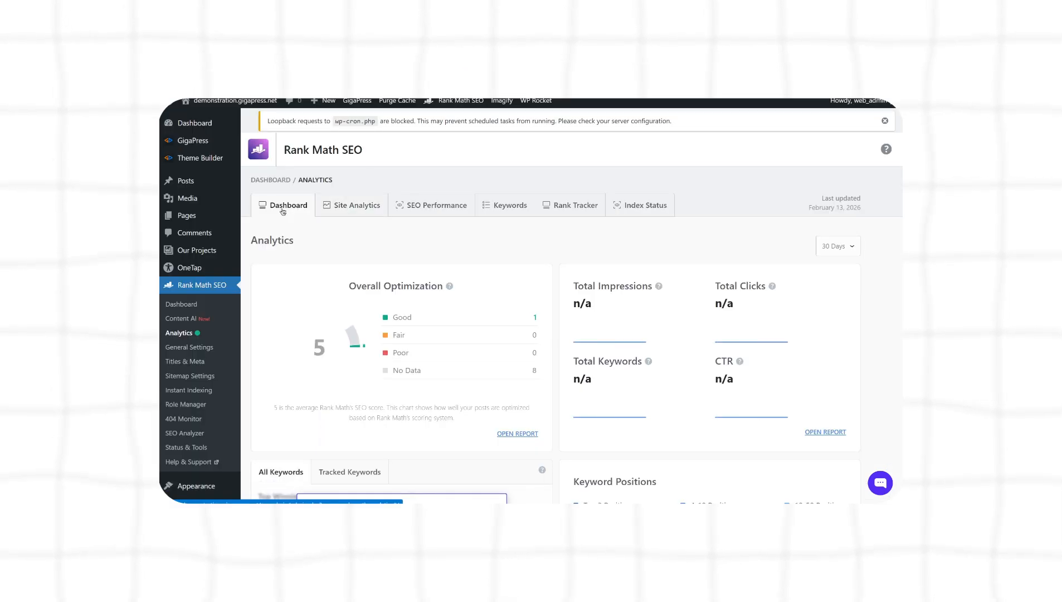
# - Revisit the Analytics module's Site Analytics, SEO Performance and Keywords tabs
pyautogui.click(354, 206)
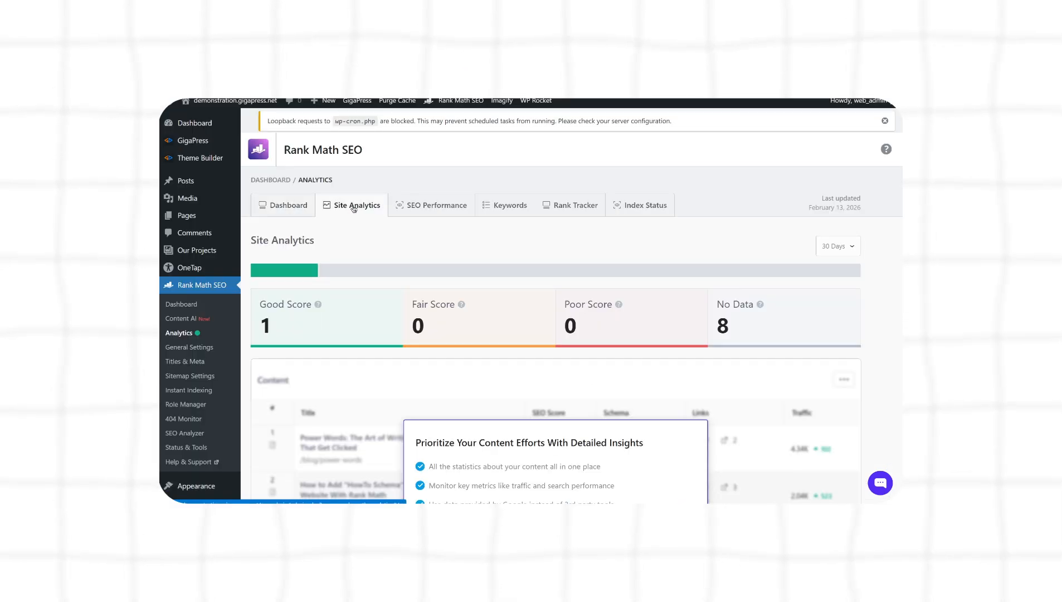
pyautogui.click(416, 207)
pyautogui.click(497, 206)
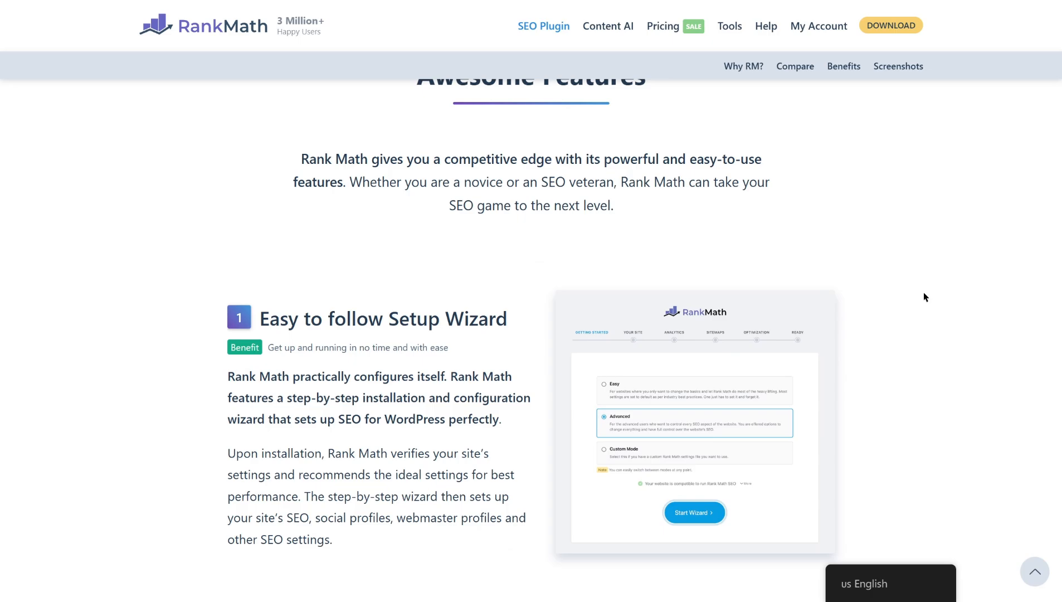
# - Scroll through the Rank Math website's Awesome Features section on the SEO Plugin page
pyautogui.scroll(-5, 924, 293)
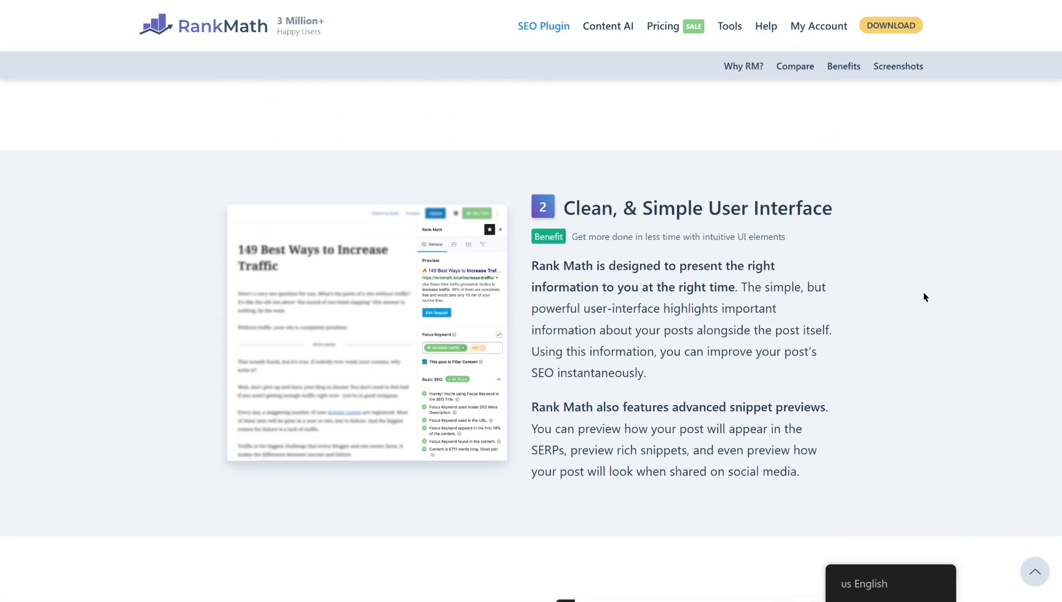
pyautogui.scroll(-8, 923, 292)
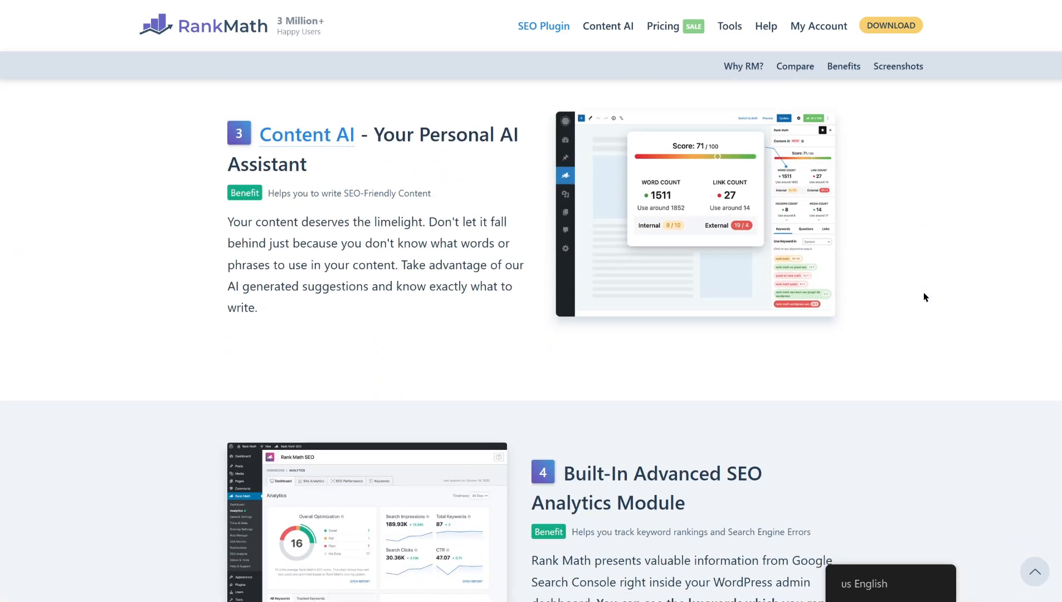
pyautogui.scroll(-4, 923, 293)
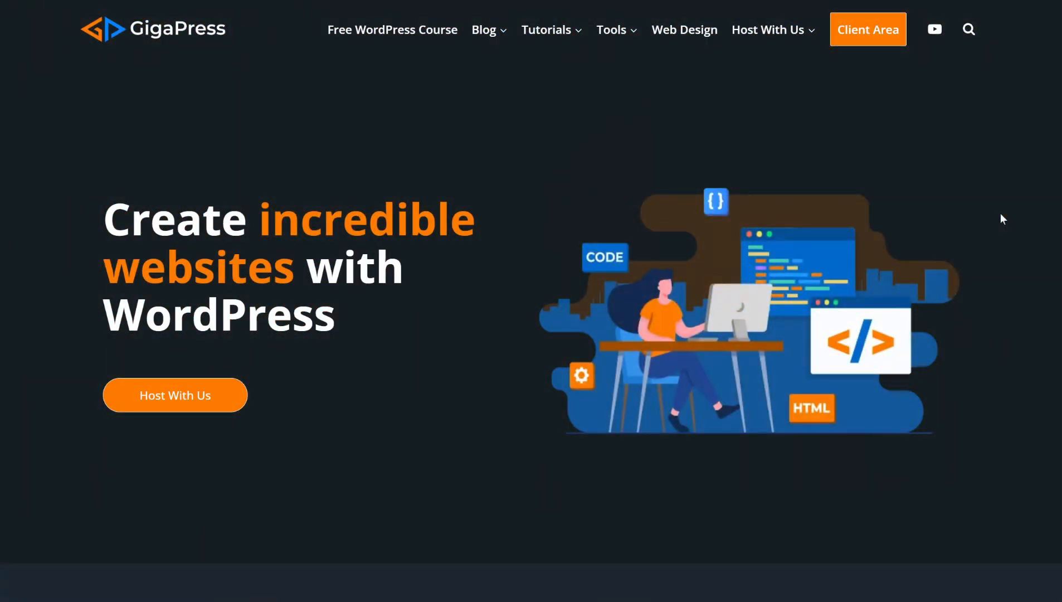
# - Scroll down the GigaPress homepage and open its WordPress Hosting page
pyautogui.scroll(-12, 1000, 214)
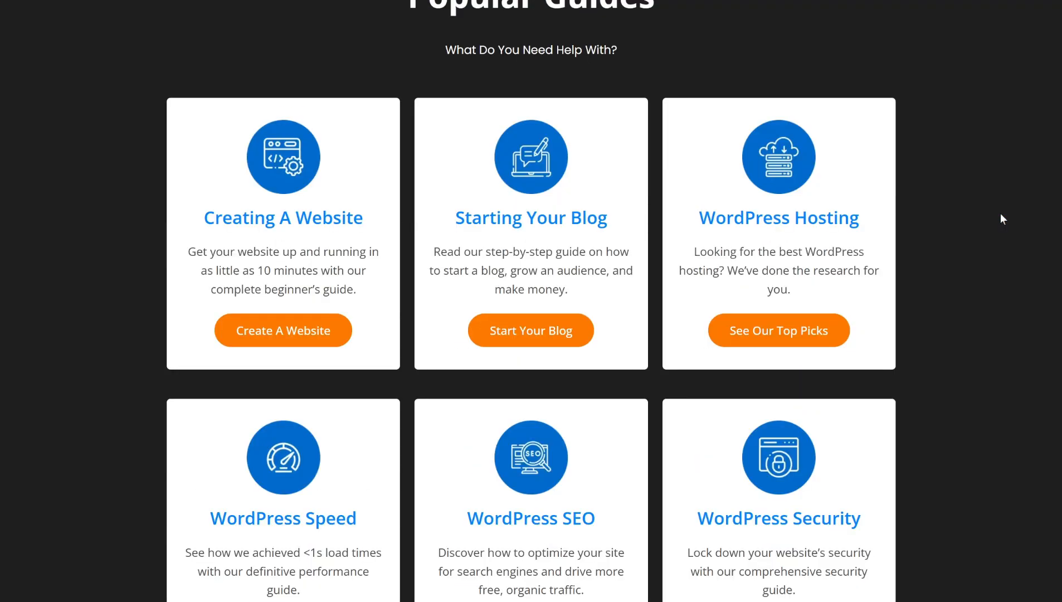
pyautogui.scroll(-14, 1000, 216)
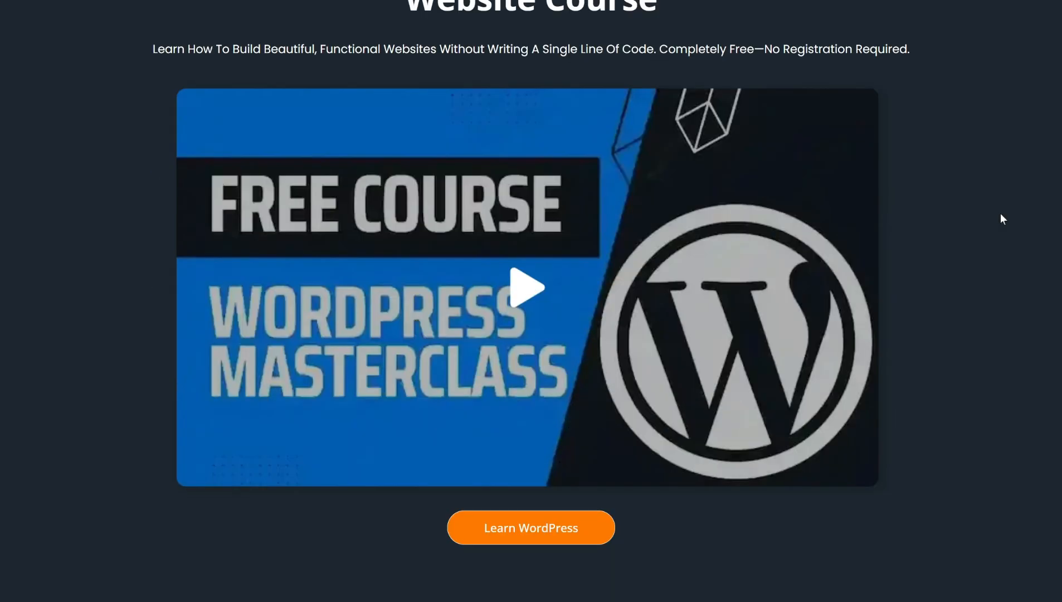
pyautogui.scroll(-10, 999, 213)
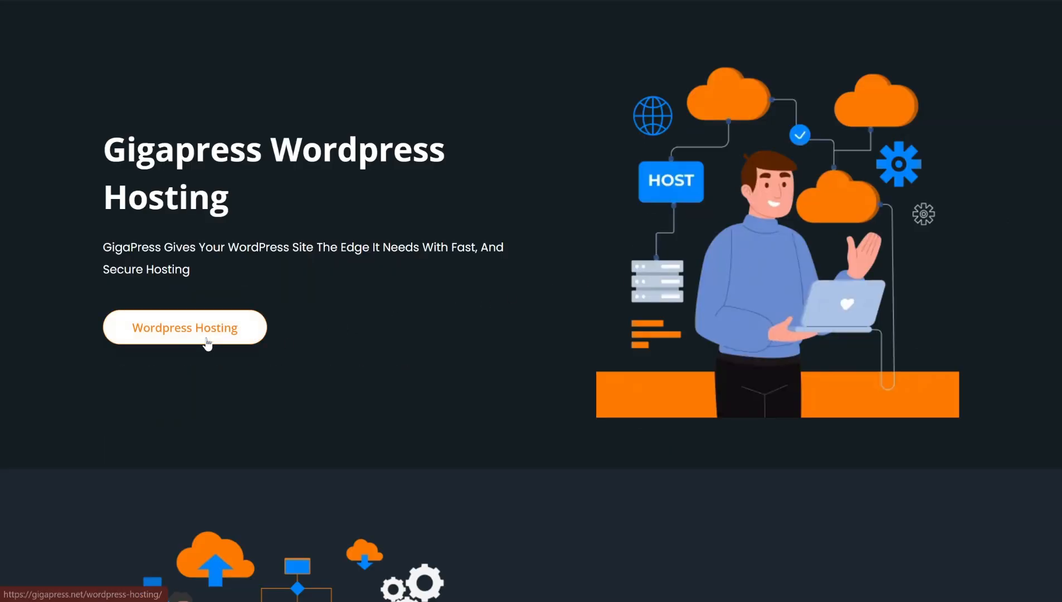
pyautogui.click(207, 341)
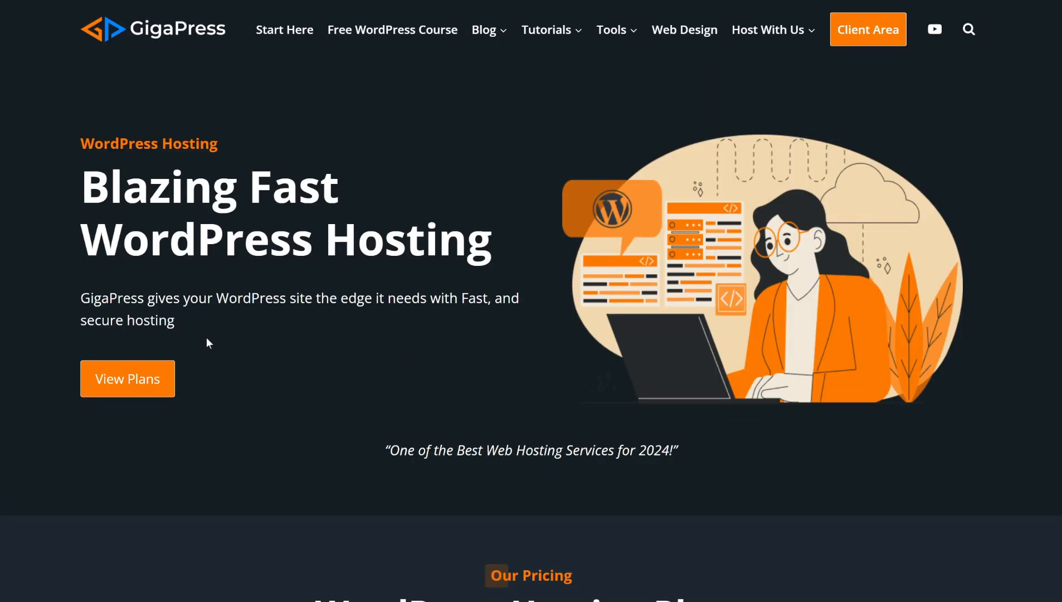